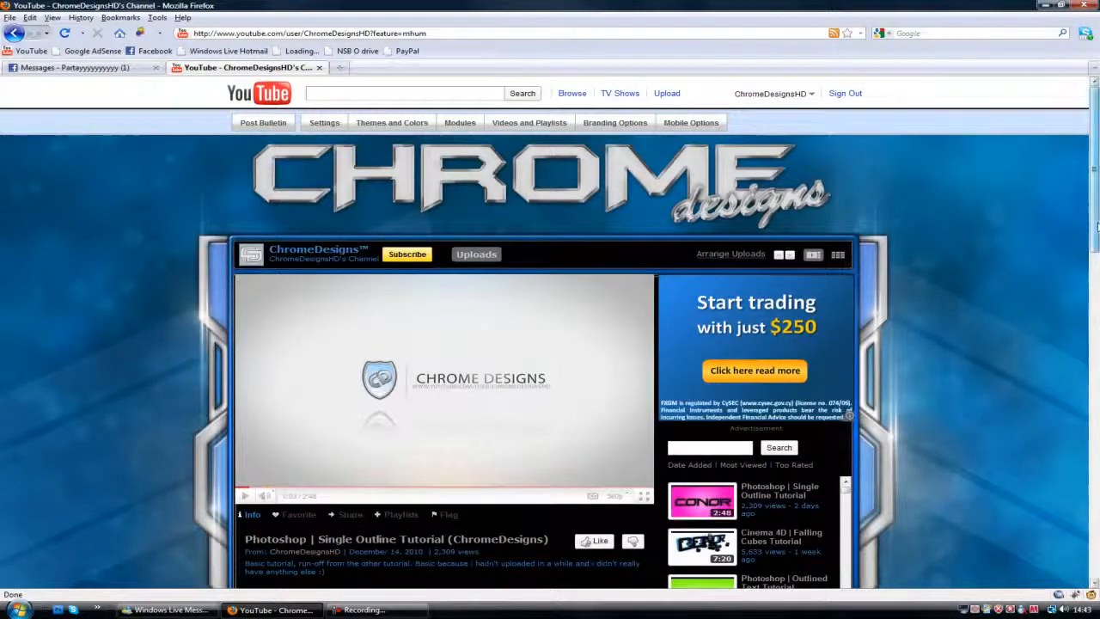
Find and open the Background Boxes Tutorial | Photoshop video in the channel's uploads.
{"action": "scroll", "coordinate": [698, 387], "scroll_direction": "down", "scroll_amount": 2}
{"action": "left_click", "coordinate": [699, 384]}
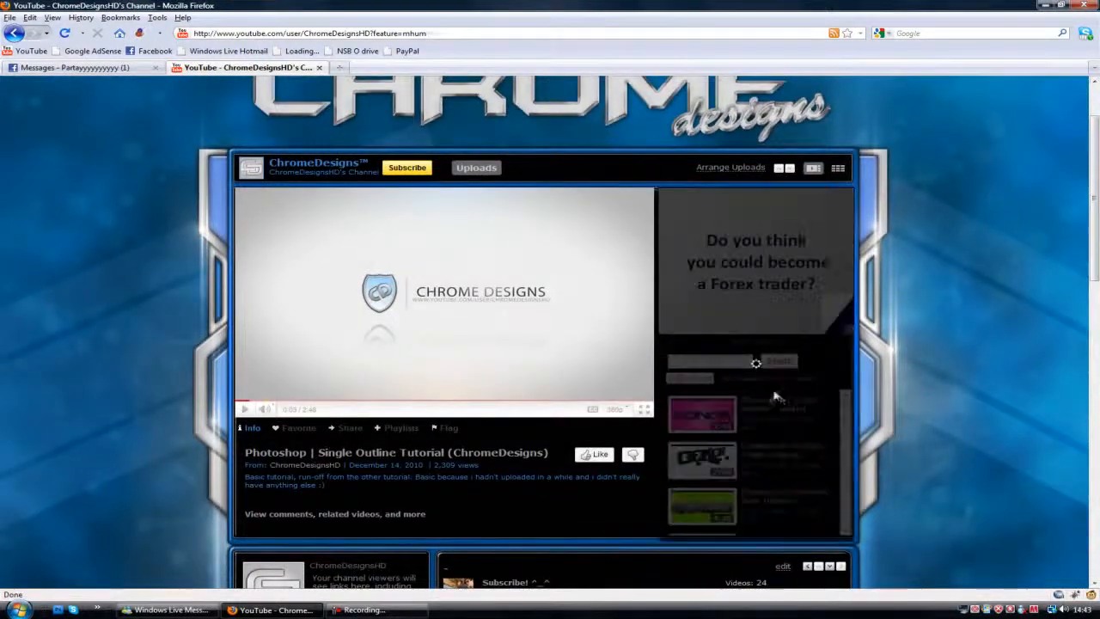
{"action": "scroll", "coordinate": [846, 533], "scroll_direction": "down", "scroll_amount": 5}
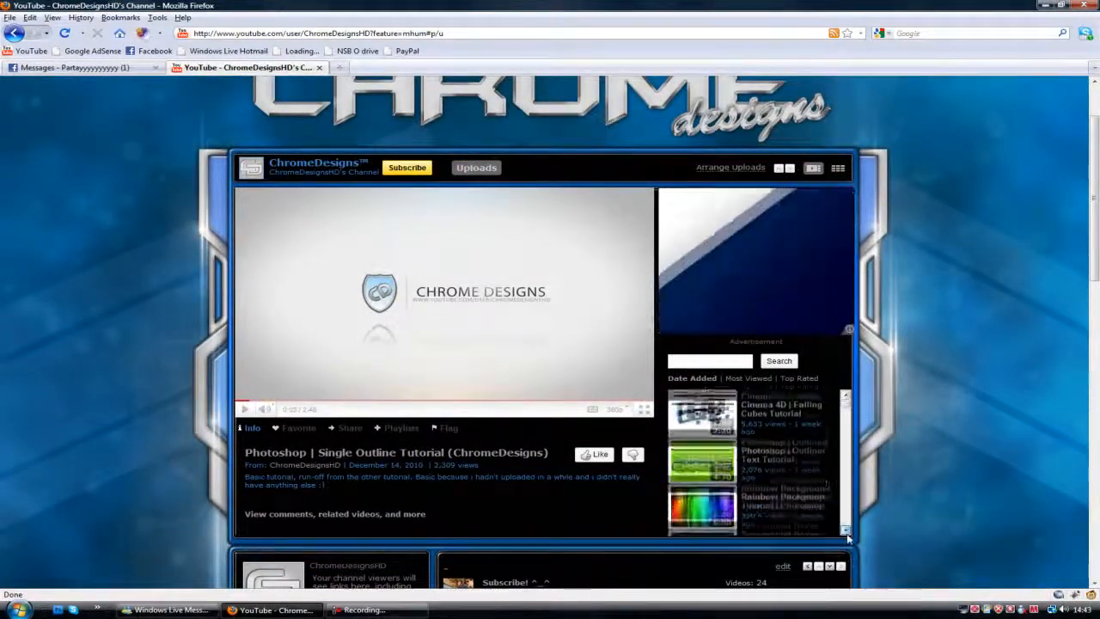
{"action": "left_click", "coordinate": [692, 436]}
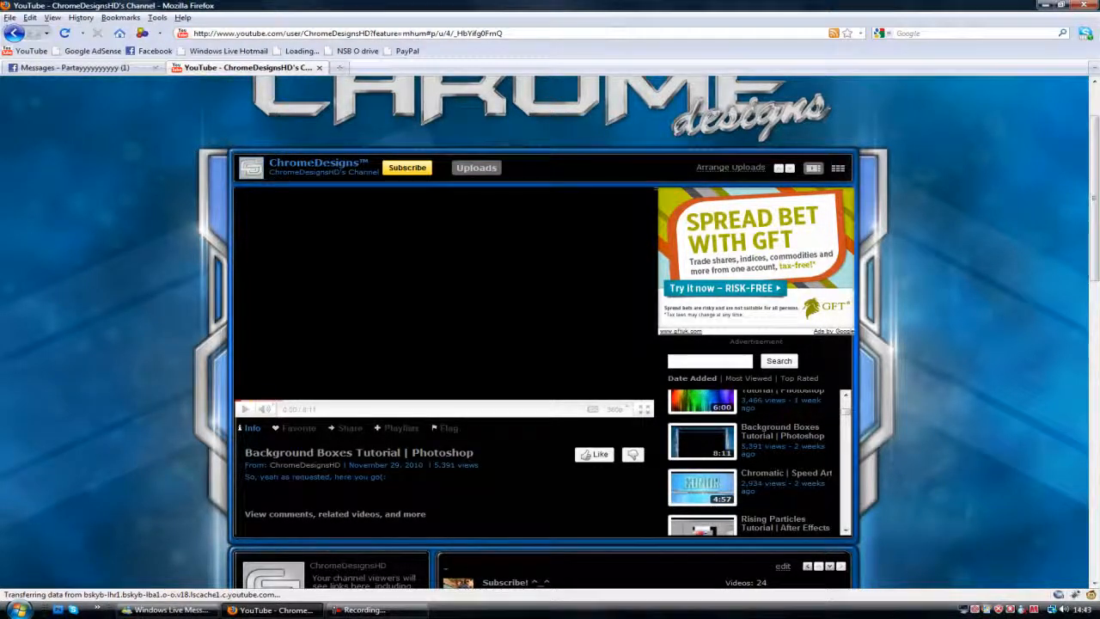
Launch Adobe Photoshop and accept its English (US) license agreement.
{"action": "left_click", "coordinate": [57, 611]}
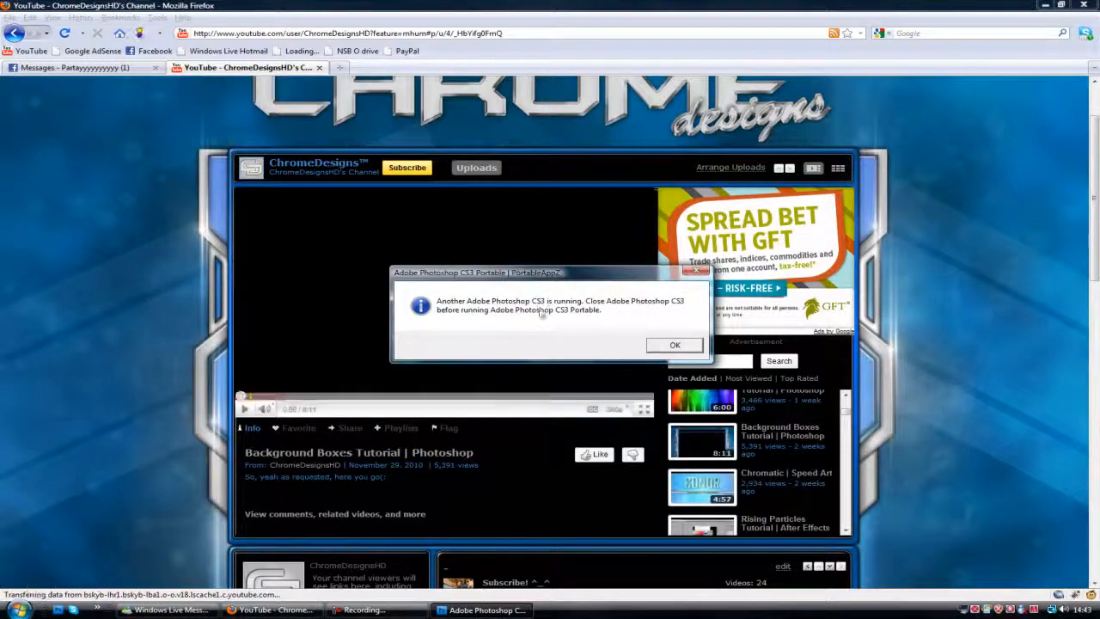
{"action": "left_click", "coordinate": [674, 346]}
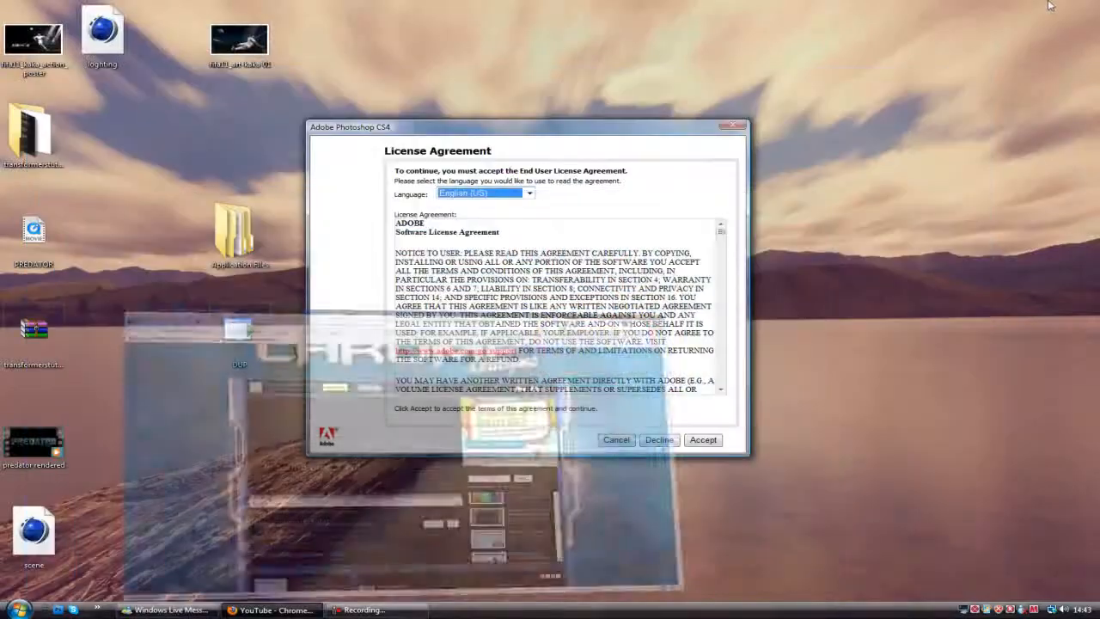
{"action": "left_click", "coordinate": [703, 439]}
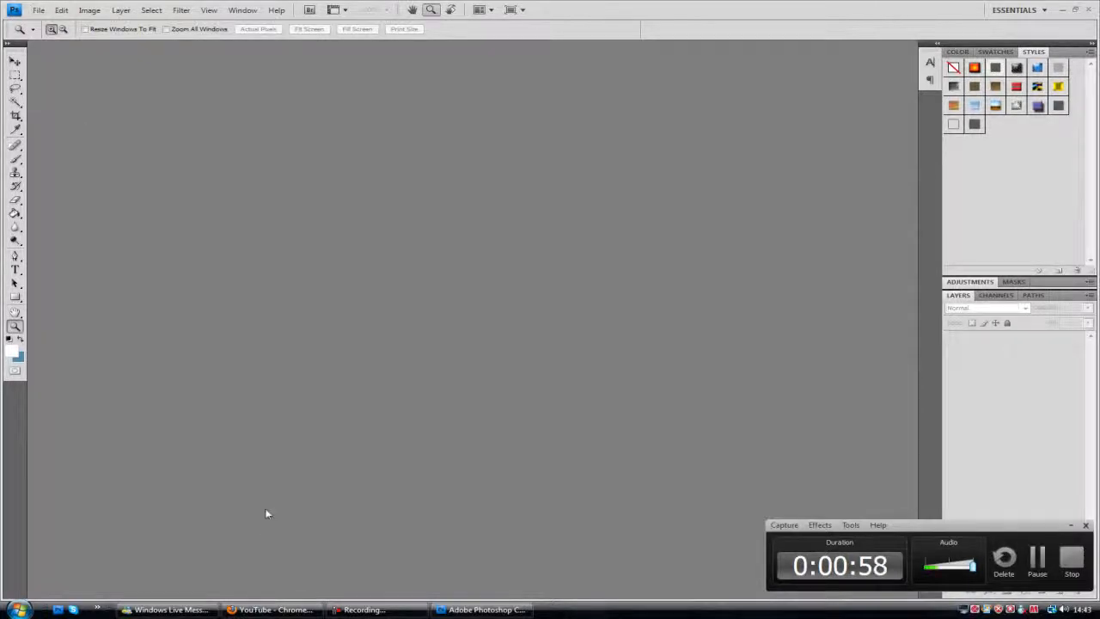
Create a 1280 x 720 pixel document with a white background and convert its Background into a regular layer.
{"action": "left_click", "coordinate": [39, 9]}
{"action": "left_click", "coordinate": [52, 27]}
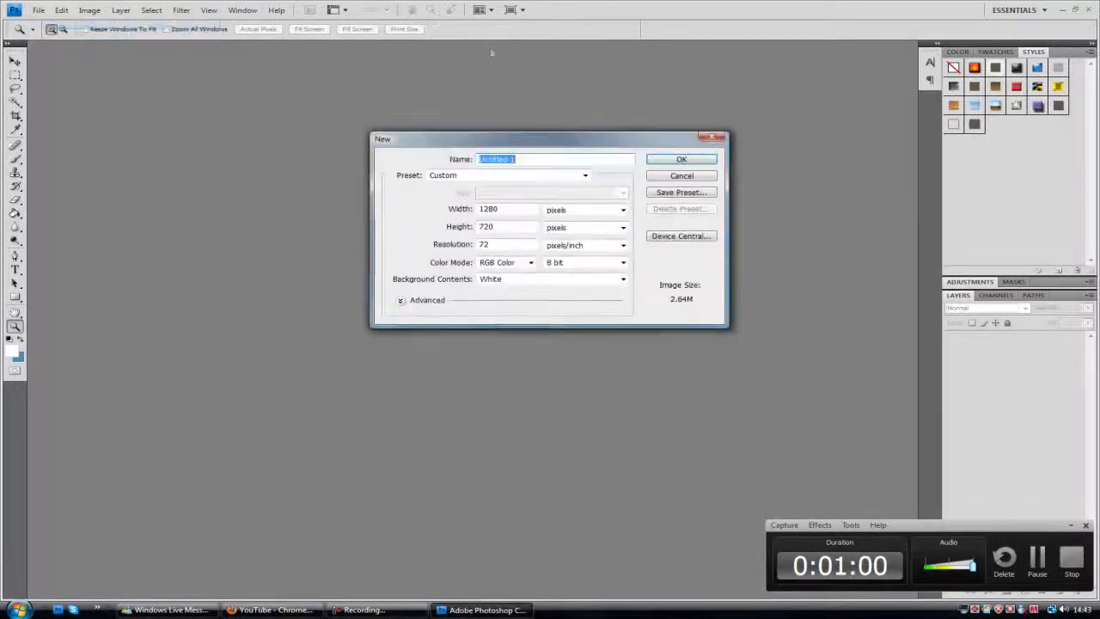
{"action": "double_click", "coordinate": [523, 211]}
{"action": "key", "text": "Tab"}
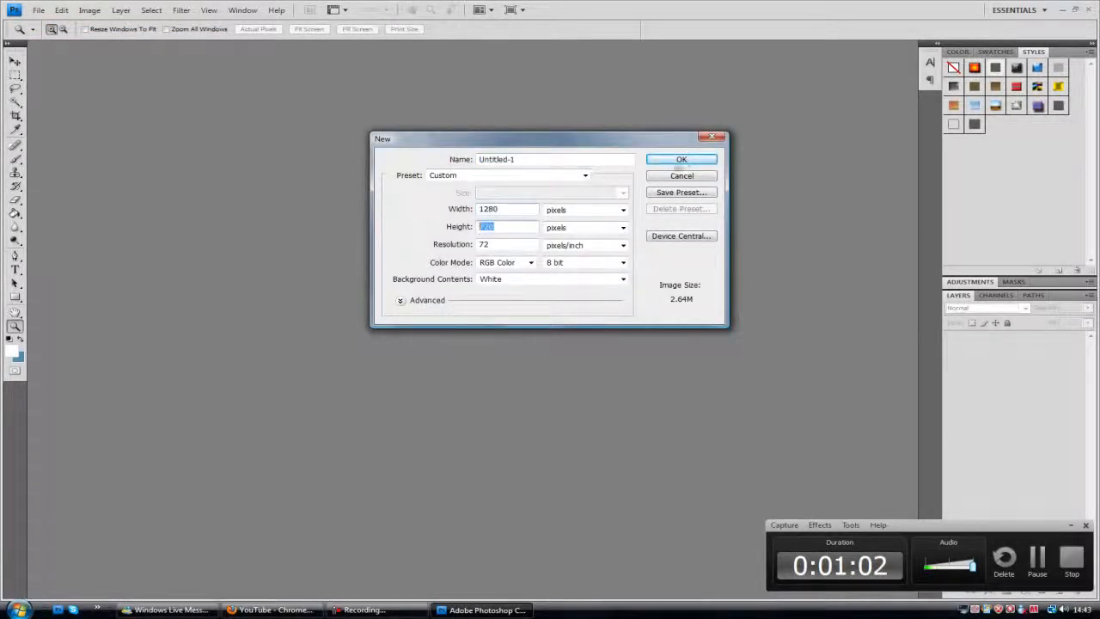
{"action": "left_click", "coordinate": [686, 161]}
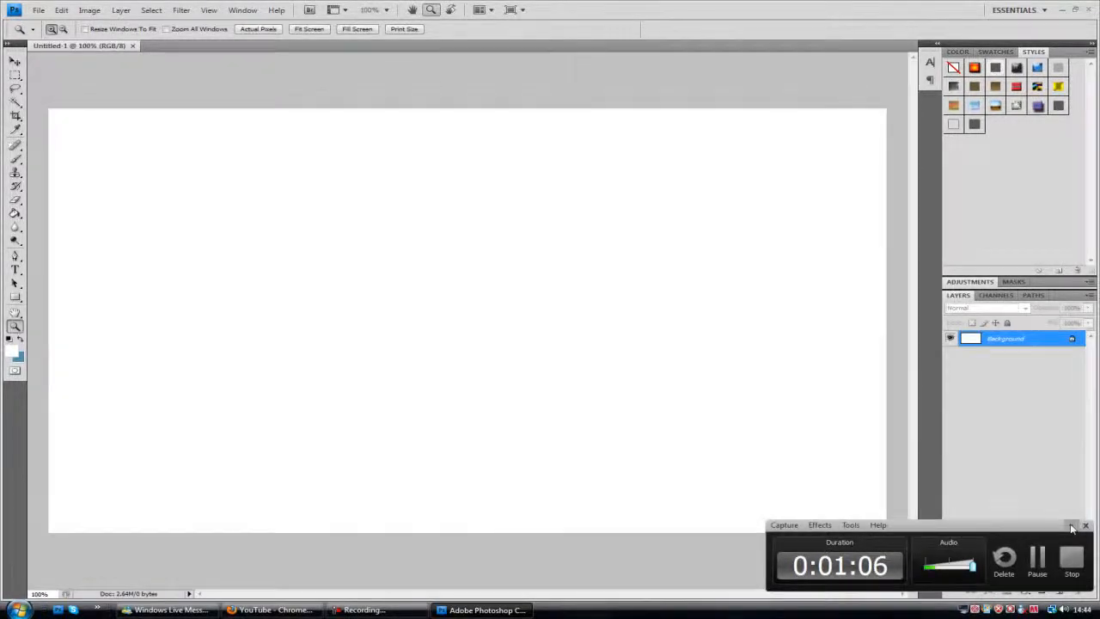
{"action": "double_click", "coordinate": [1062, 345]}
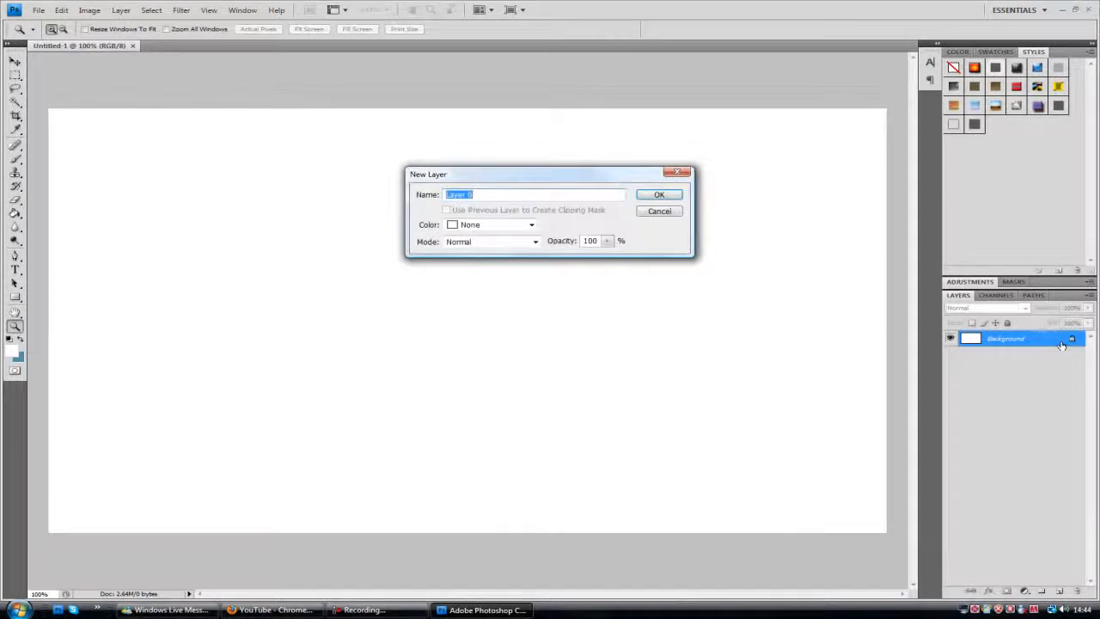
{"action": "key", "text": "Return"}
Draw a large rectangle shape over the middle of the canvas, extending past its upper and lower edges.
{"action": "key", "text": "u"}
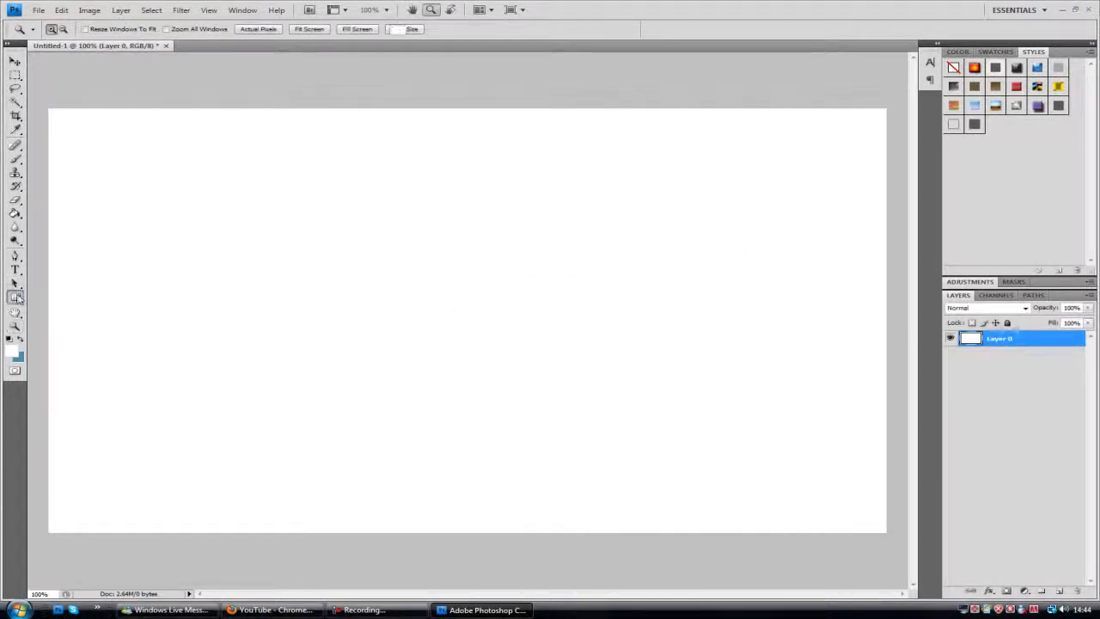
{"action": "left_click_drag", "start_coordinate": [252, 98], "coordinate": [713, 583]}
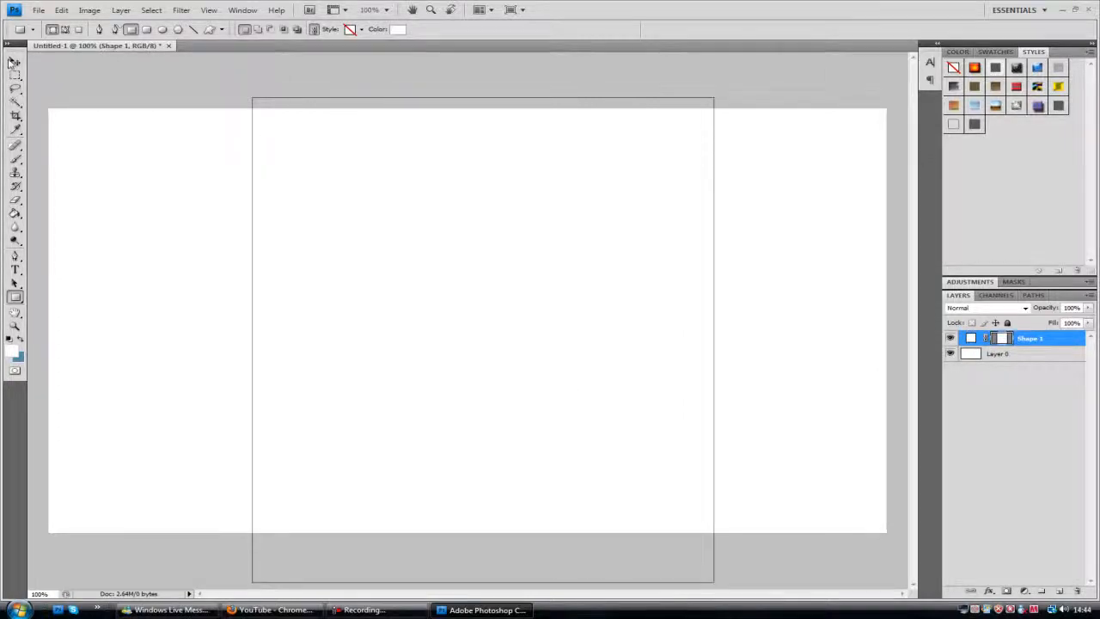
{"action": "left_click", "coordinate": [13, 62]}
{"action": "left_click", "coordinate": [273, 609]}
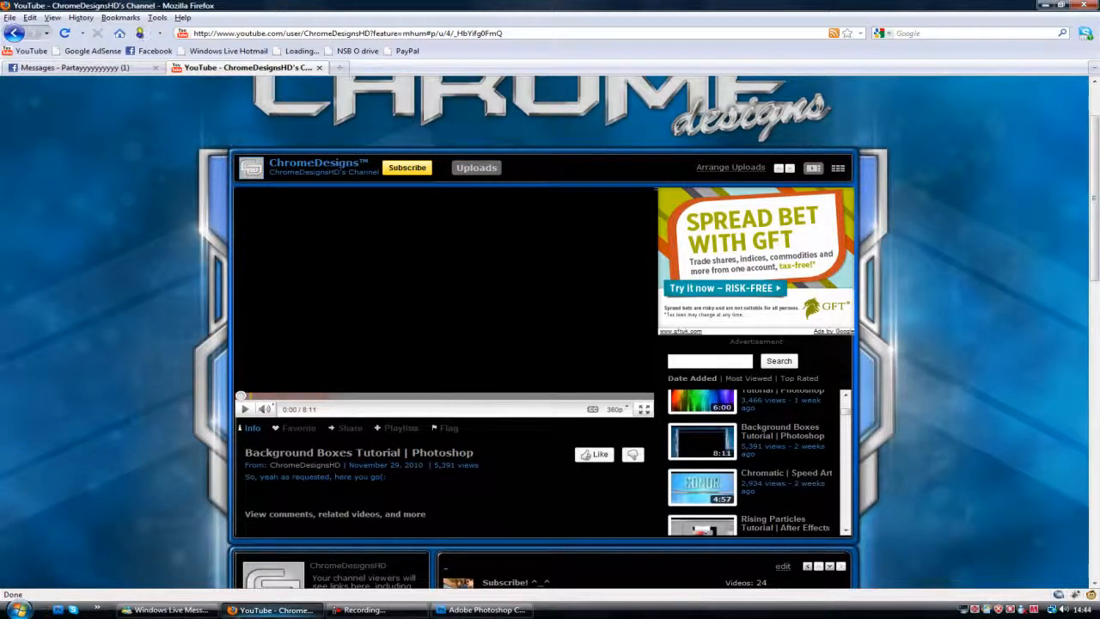
{"action": "left_click", "coordinate": [485, 609]}
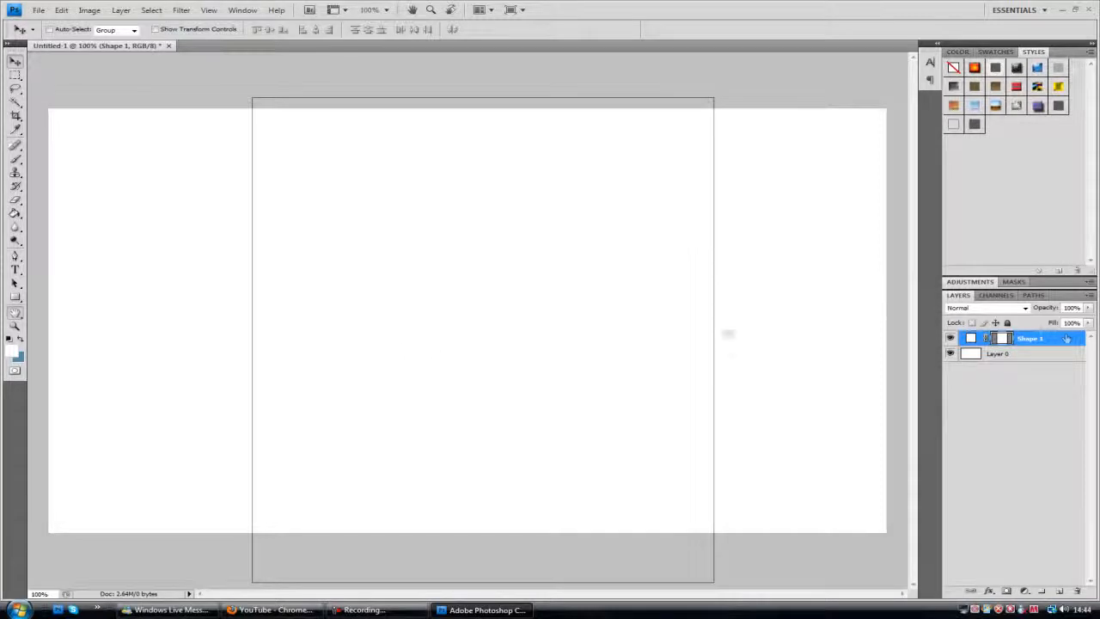
Apply a dark grey #2f2f2f Color Overlay at 100% opacity to the large rectangle and collapse its effects list.
{"action": "double_click", "coordinate": [1066, 338]}
{"action": "left_click", "coordinate": [373, 270]}
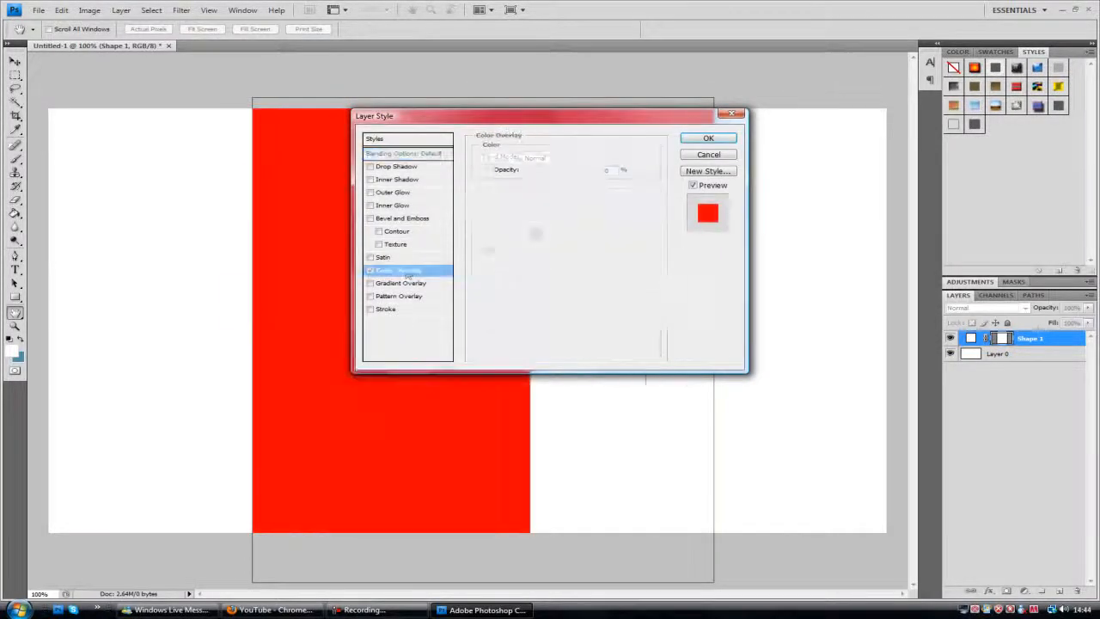
{"action": "left_click", "coordinate": [613, 166]}
{"action": "left_click", "coordinate": [470, 175]}
{"action": "left_click_drag", "start_coordinate": [605, 187], "coordinate": [417, 230]}
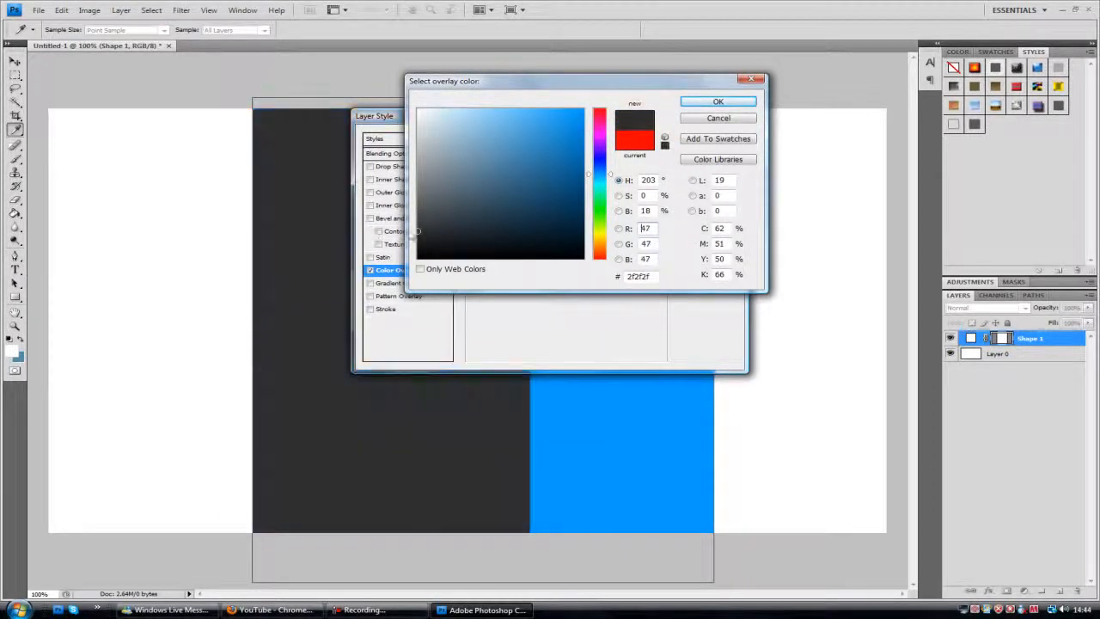
{"action": "left_click", "coordinate": [692, 105]}
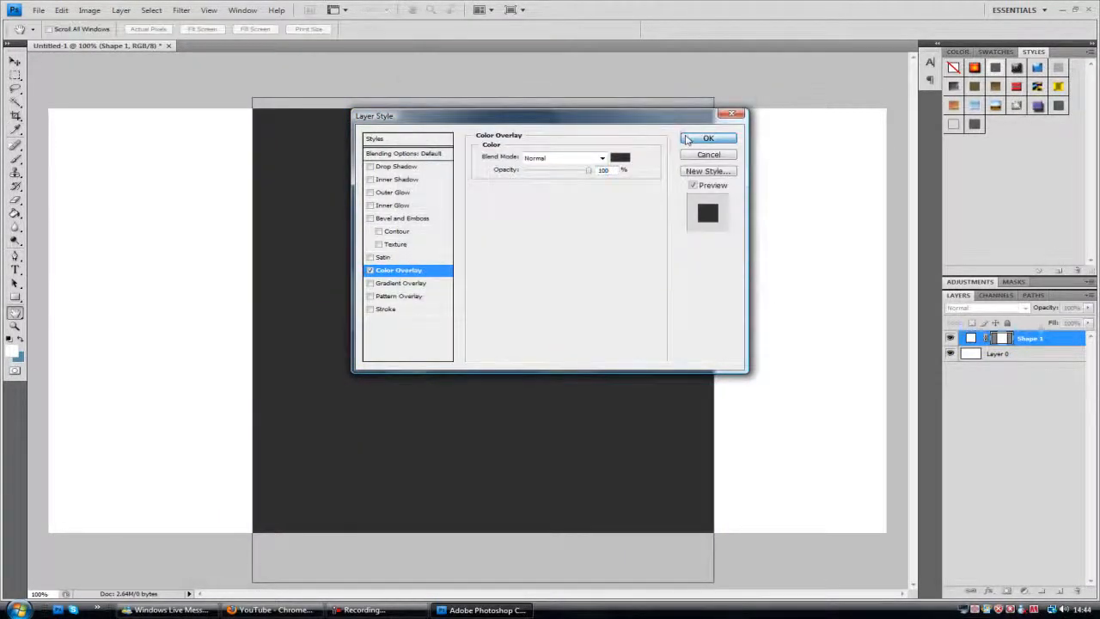
{"action": "key", "text": "Return"}
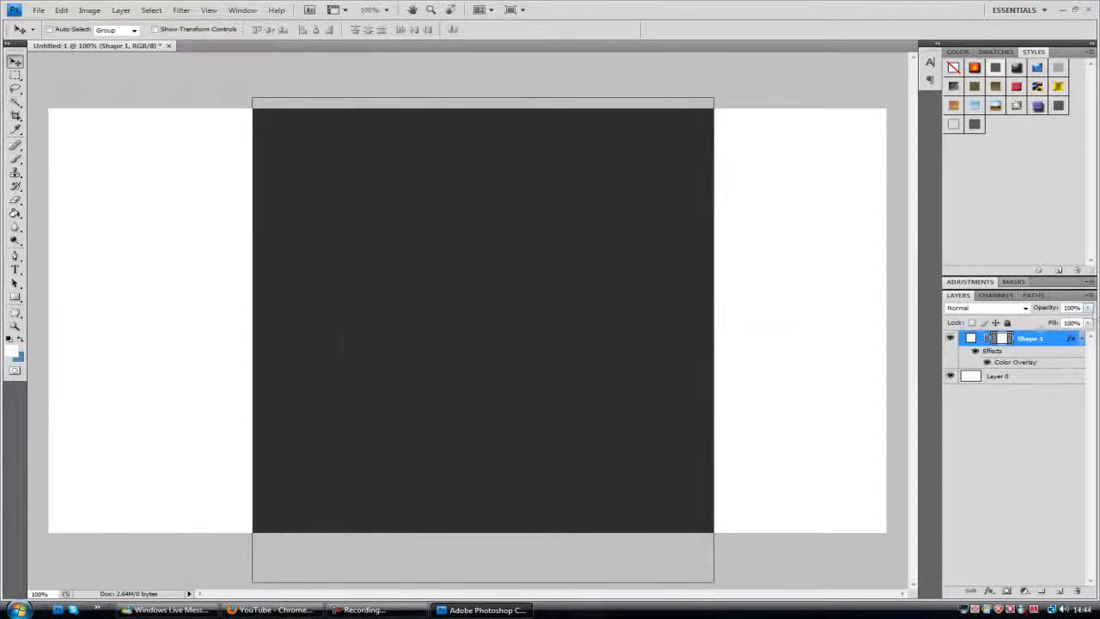
{"action": "left_click", "coordinate": [1082, 338]}
{"action": "double_click", "coordinate": [1040, 353]}
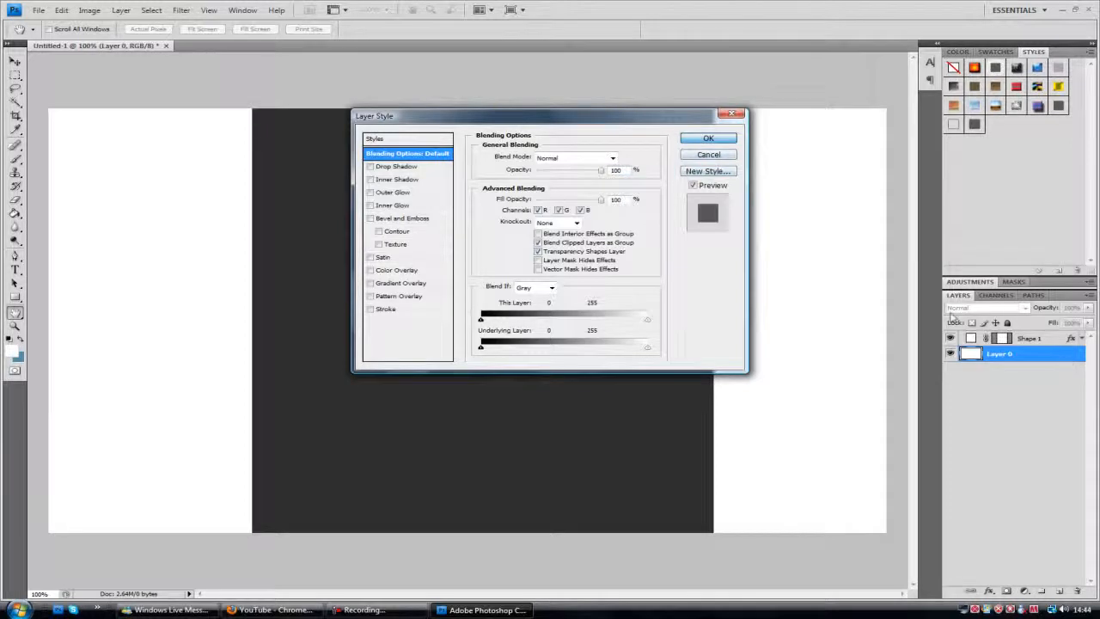
{"action": "key", "text": "Escape"}
{"action": "left_click", "coordinate": [1031, 340]}
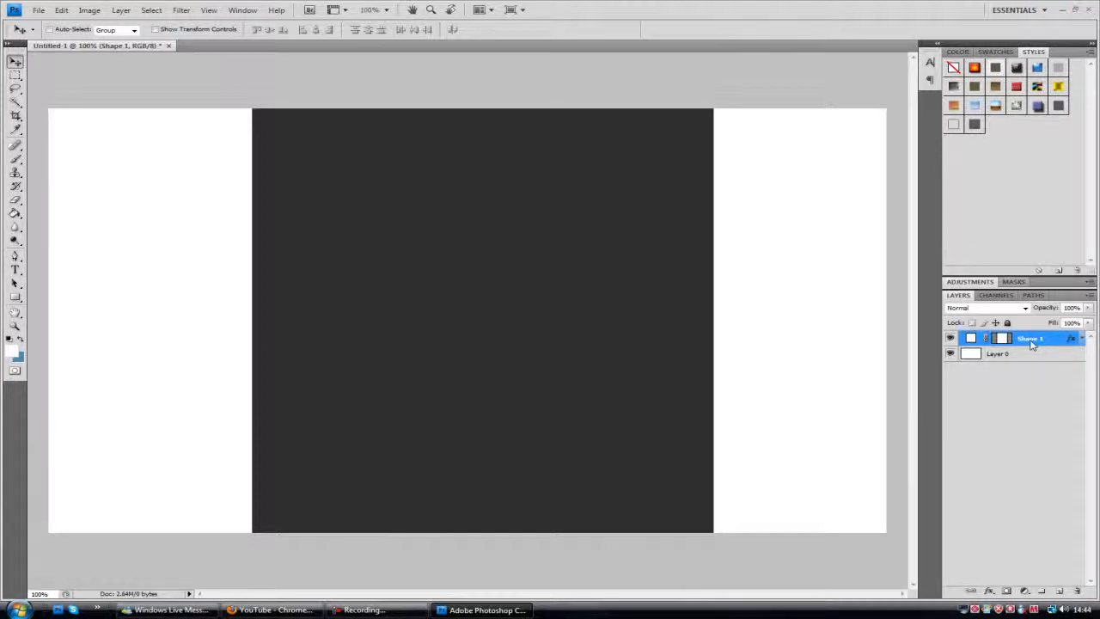
Add a layer beneath the large rectangle and draw a small, narrow #3a3a3a rectangle in the white area to its left.
{"action": "left_click", "coordinate": [1058, 591]}
{"action": "left_click_drag", "start_coordinate": [1047, 342], "coordinate": [1047, 363]}
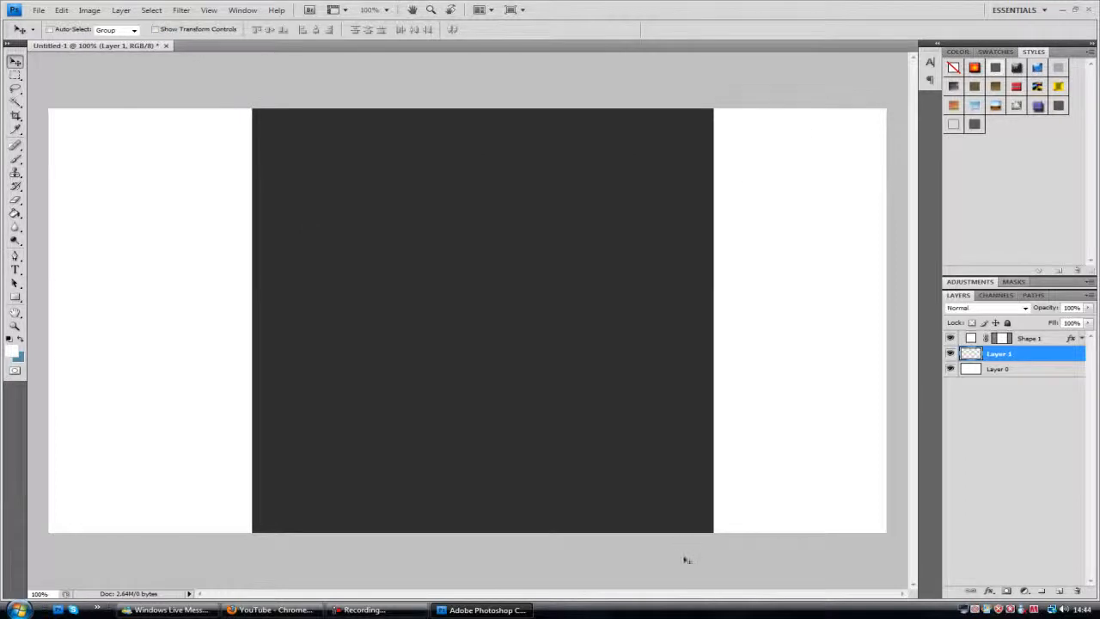
{"action": "left_click", "coordinate": [14, 299]}
{"action": "left_click", "coordinate": [397, 29]}
{"action": "left_click", "coordinate": [393, 201]}
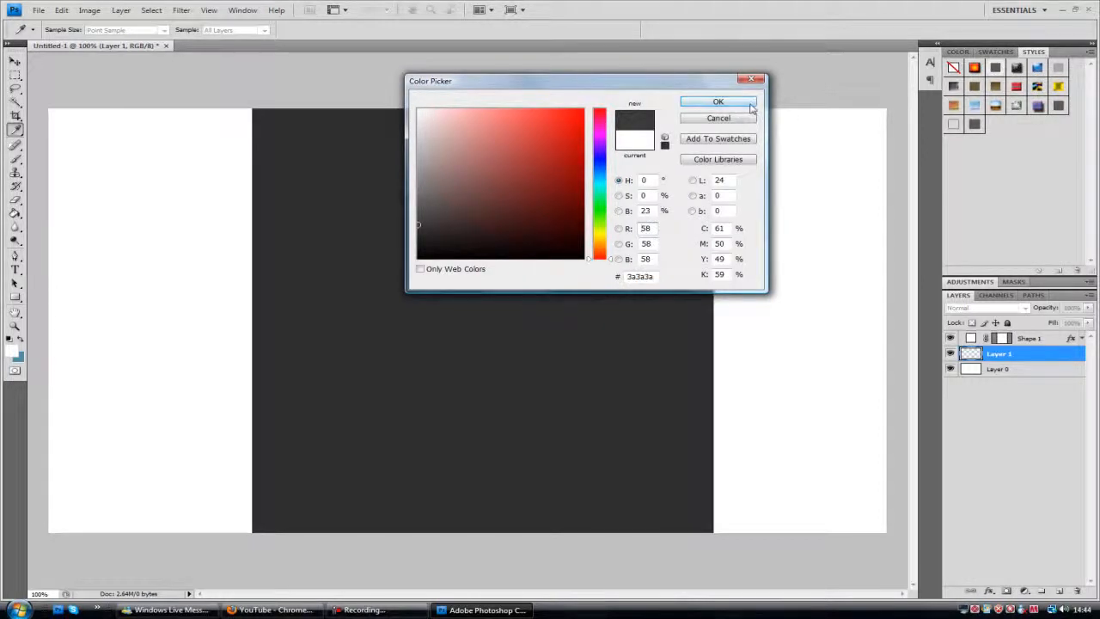
{"action": "left_click", "coordinate": [746, 104]}
{"action": "left_click_drag", "start_coordinate": [164, 172], "coordinate": [212, 302]}
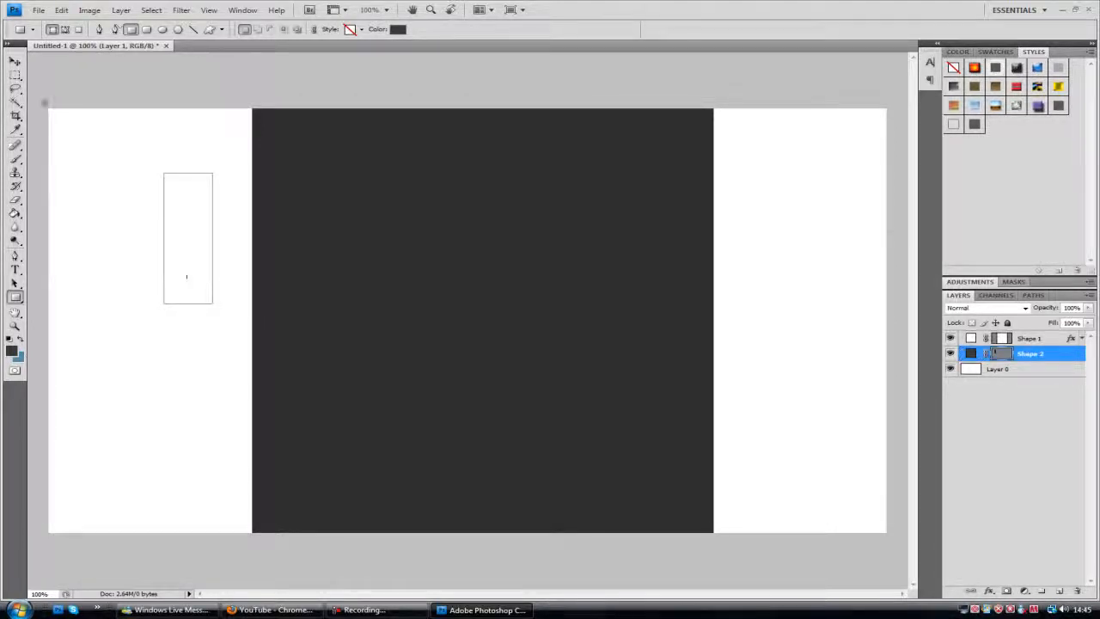
Move the narrow rectangle to the canvas's upper edge, slightly behind the large rectangle's left side, and rasterize its layer.
{"action": "key", "text": "v"}
{"action": "left_click_drag", "start_coordinate": [198, 265], "coordinate": [240, 200]}
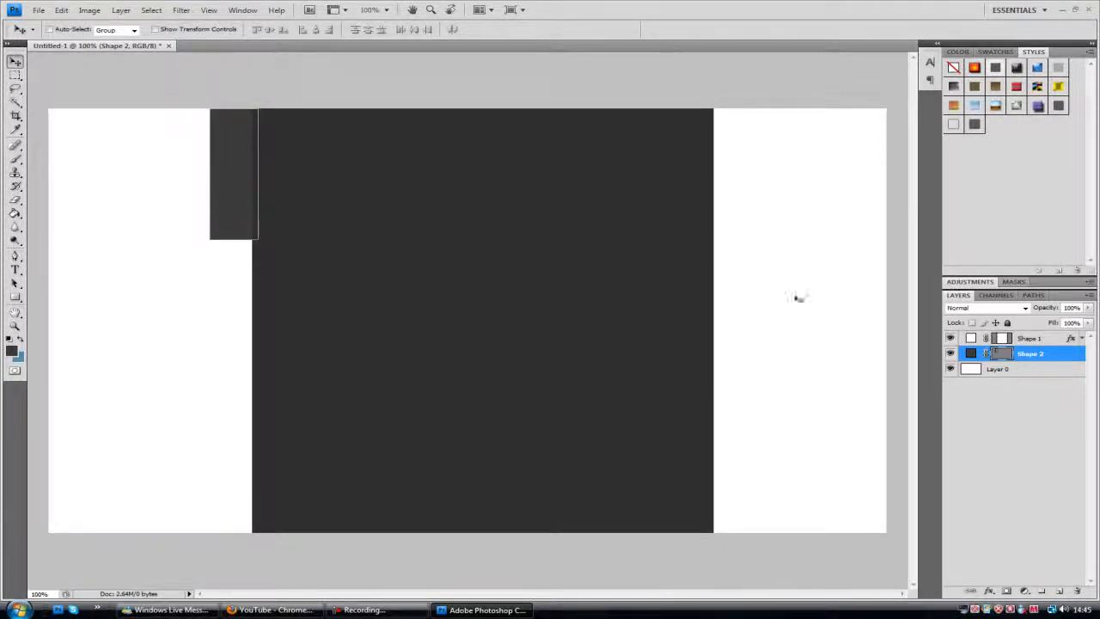
{"action": "right_click", "coordinate": [1068, 361]}
{"action": "left_click", "coordinate": [982, 167]}
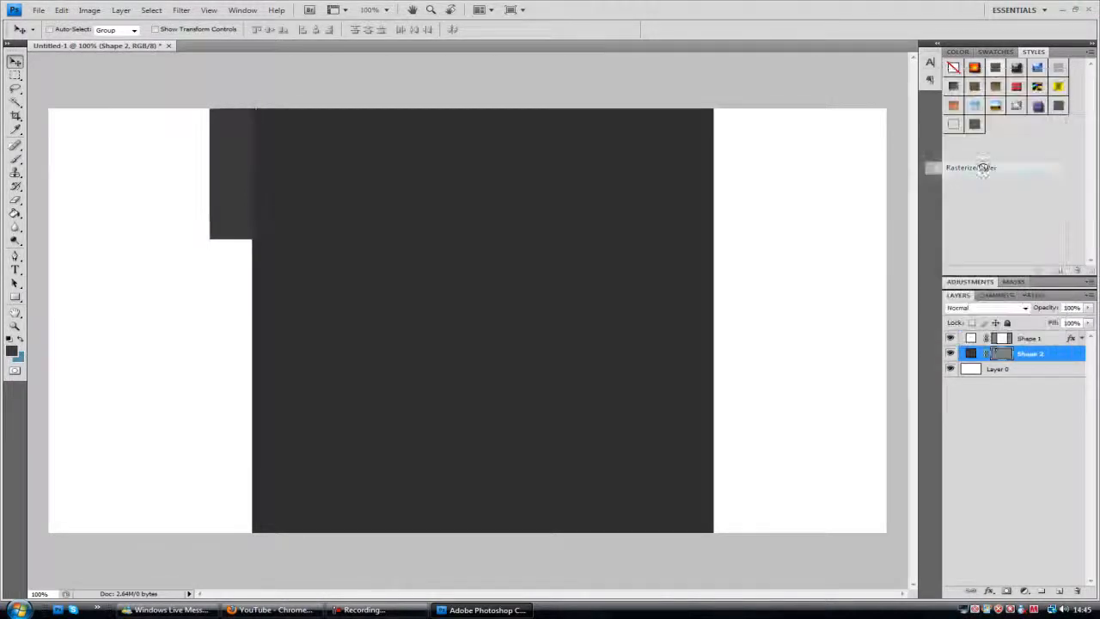
Slant the narrow rectangle vertically by about 52° with a Perspective transform so its lower edge slopes down towards the large rectangle.
{"action": "left_click", "coordinate": [62, 9]}
{"action": "mouse_move", "coordinate": [127, 231]}
{"action": "left_click", "coordinate": [259, 290]}
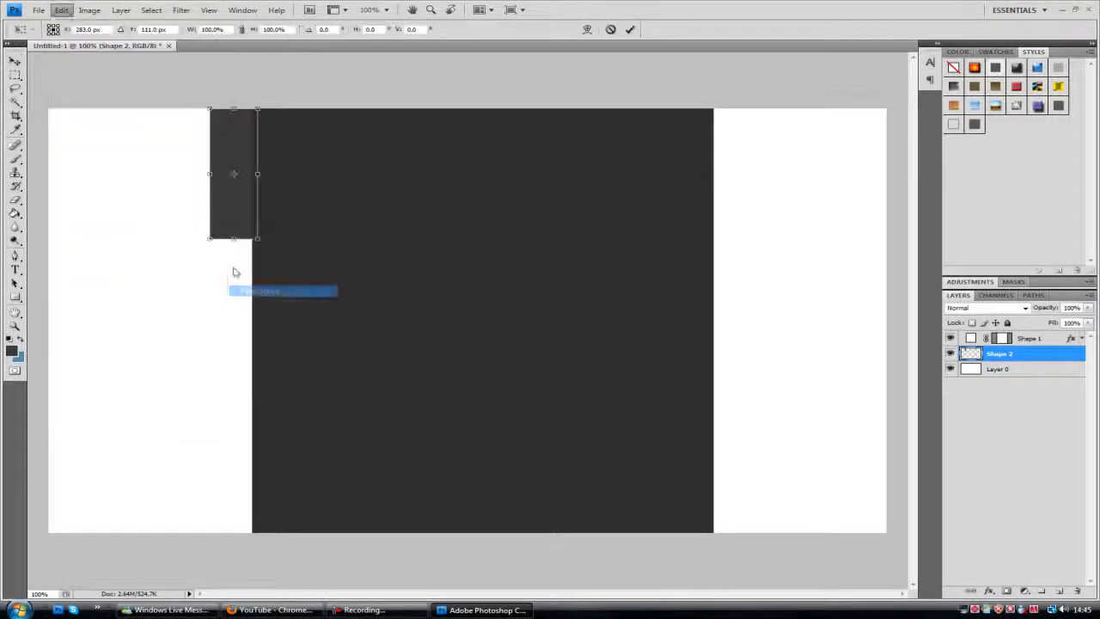
{"action": "left_click_drag", "start_coordinate": [214, 178], "coordinate": [248, 129]}
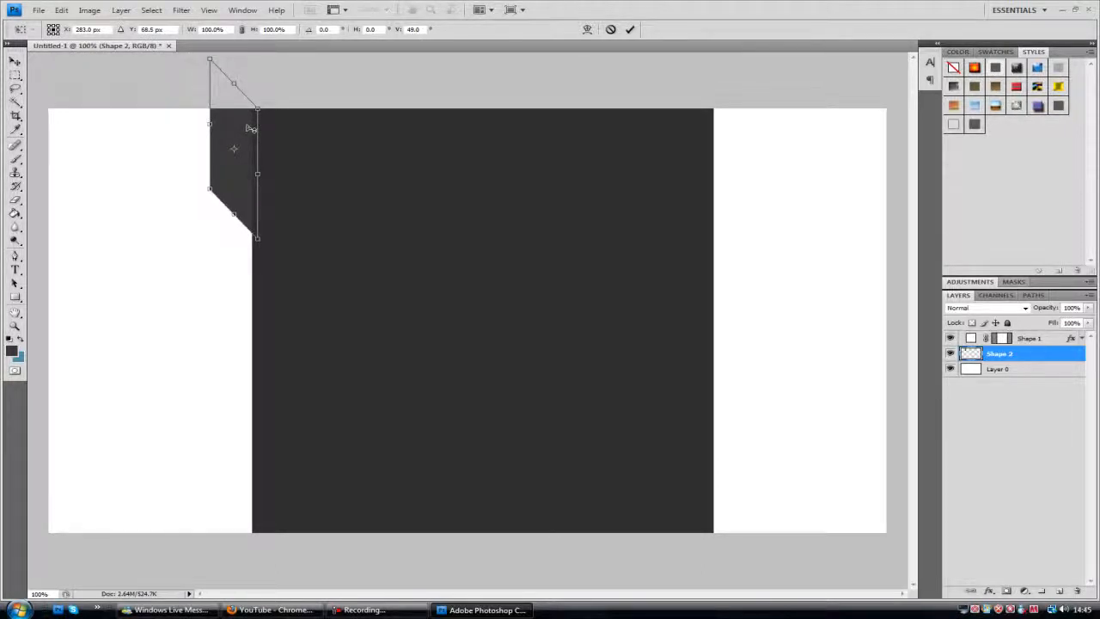
{"action": "left_click_drag", "start_coordinate": [249, 128], "coordinate": [254, 121]}
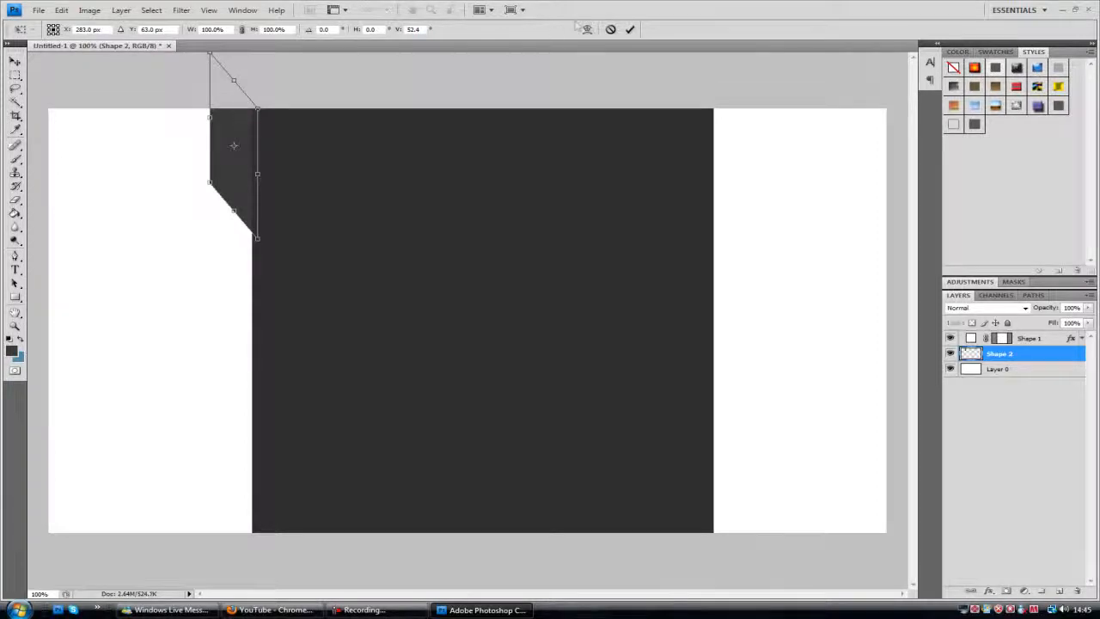
{"action": "left_click", "coordinate": [631, 29]}
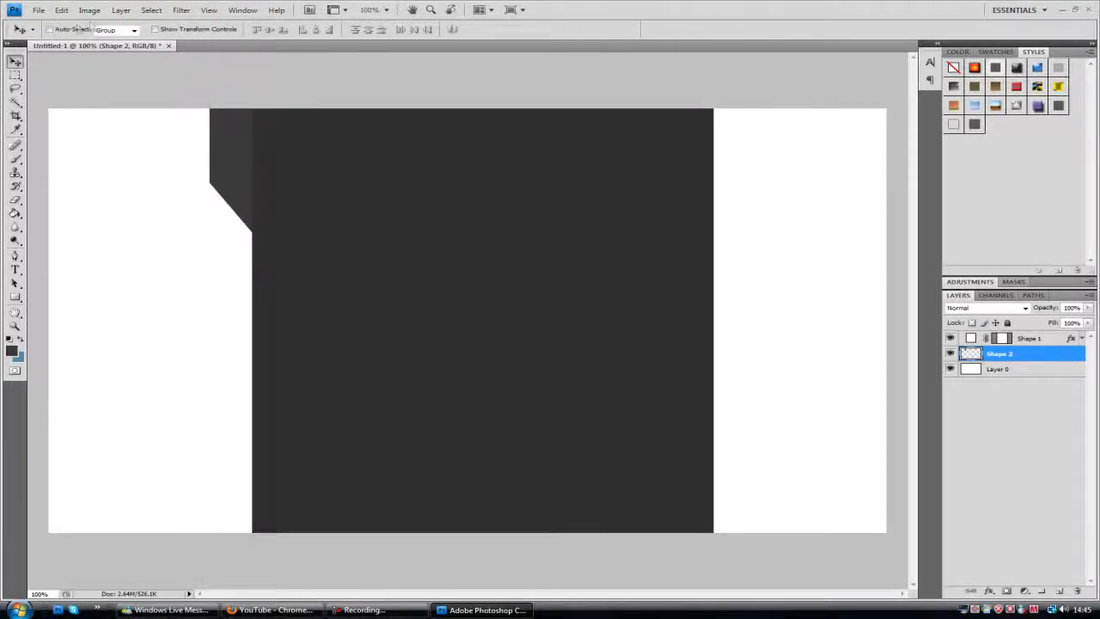
Stretch the slanted piece downwards to about 120% of its height.
{"action": "left_click", "coordinate": [62, 12]}
{"action": "left_click", "coordinate": [198, 216]}
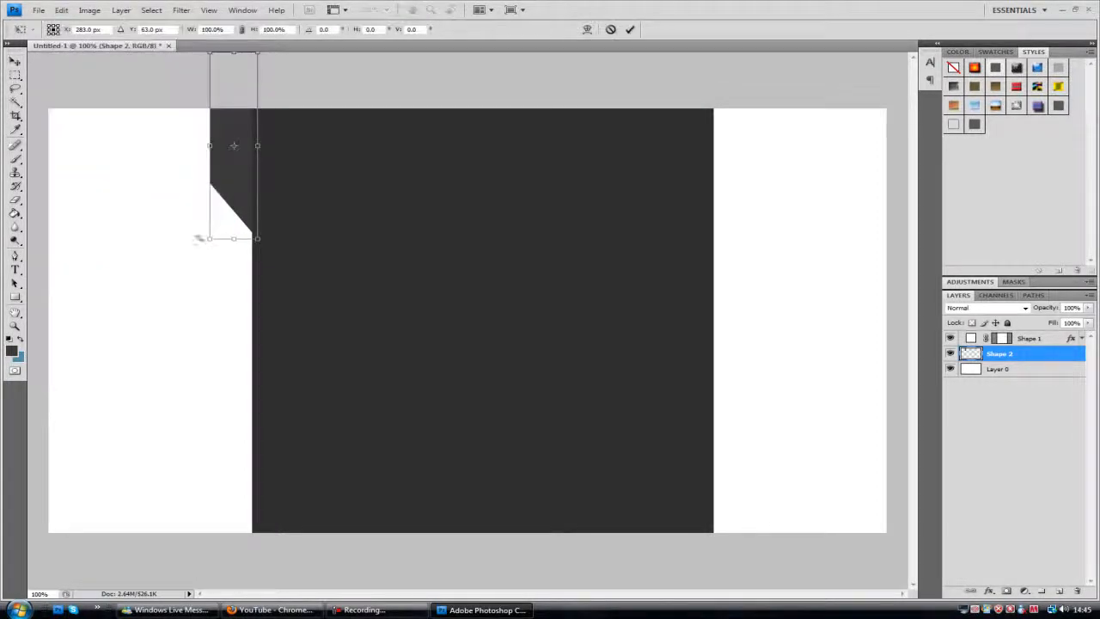
{"action": "left_click_drag", "start_coordinate": [233, 238], "coordinate": [232, 279]}
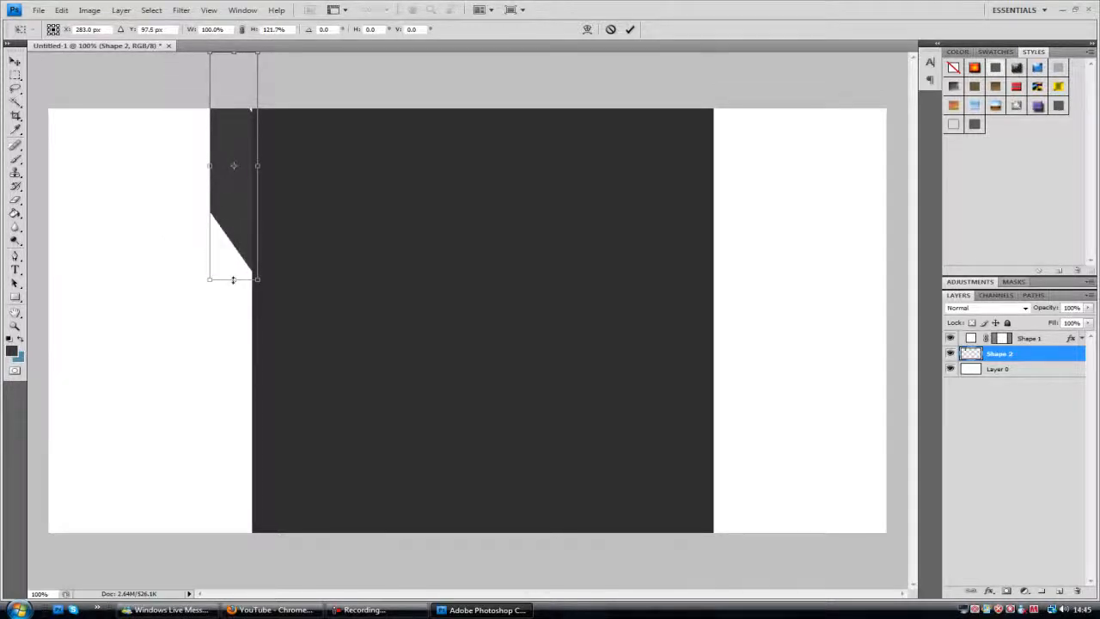
{"action": "left_click", "coordinate": [632, 30]}
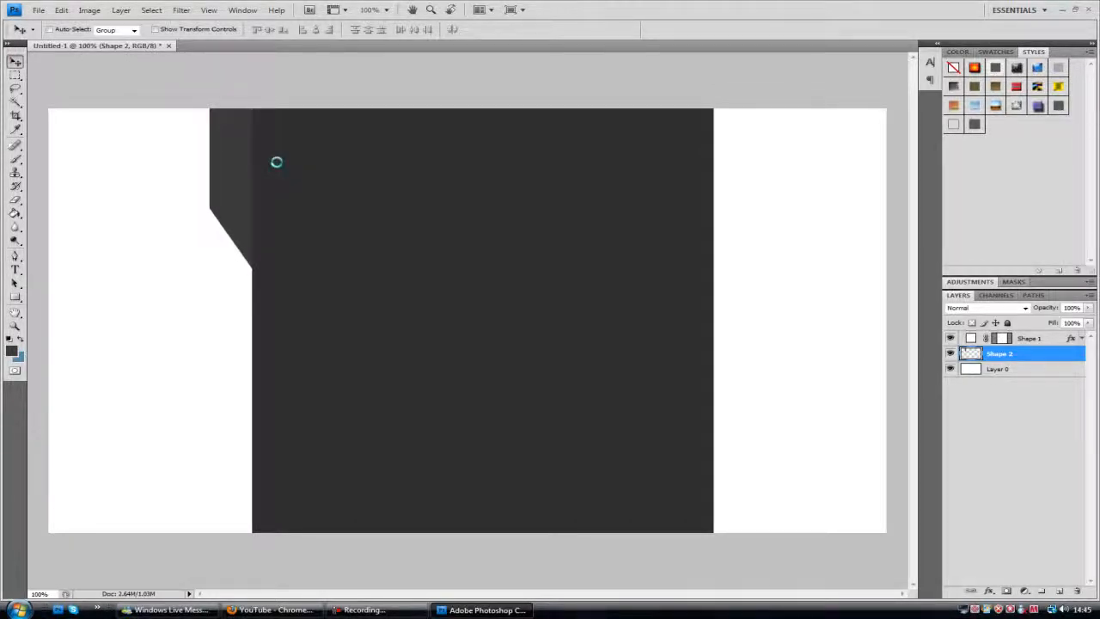
{"action": "left_click", "coordinate": [15, 326]}
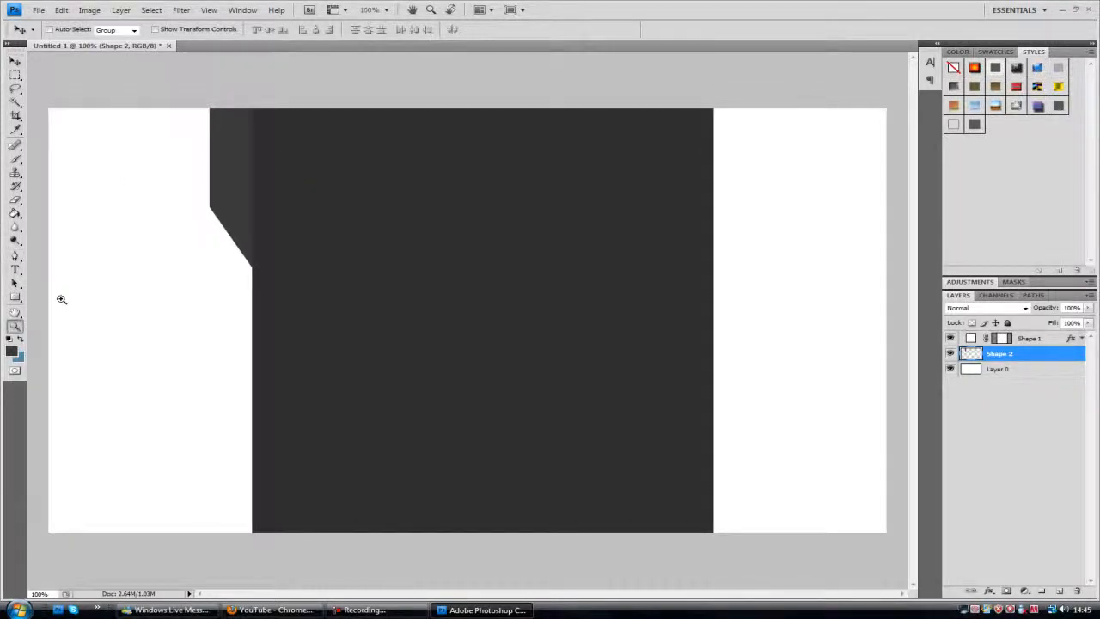
{"action": "right_click", "coordinate": [219, 207]}
{"action": "left_click", "coordinate": [232, 229]}
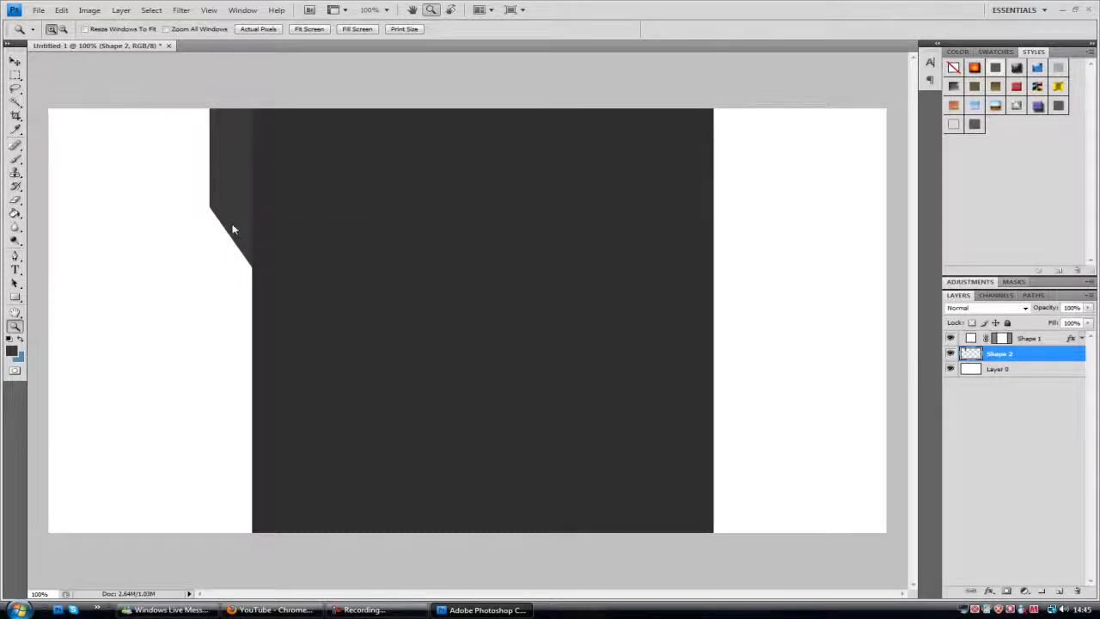
{"action": "left_click", "coordinate": [14, 61]}
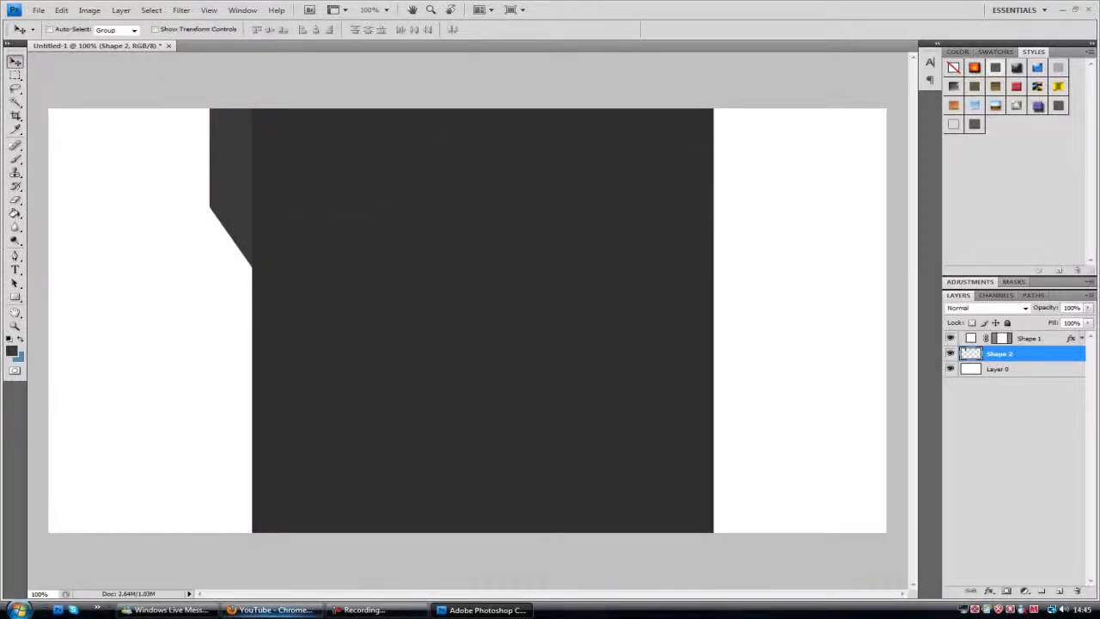
{"action": "left_click", "coordinate": [273, 609]}
{"action": "left_click", "coordinate": [481, 610]}
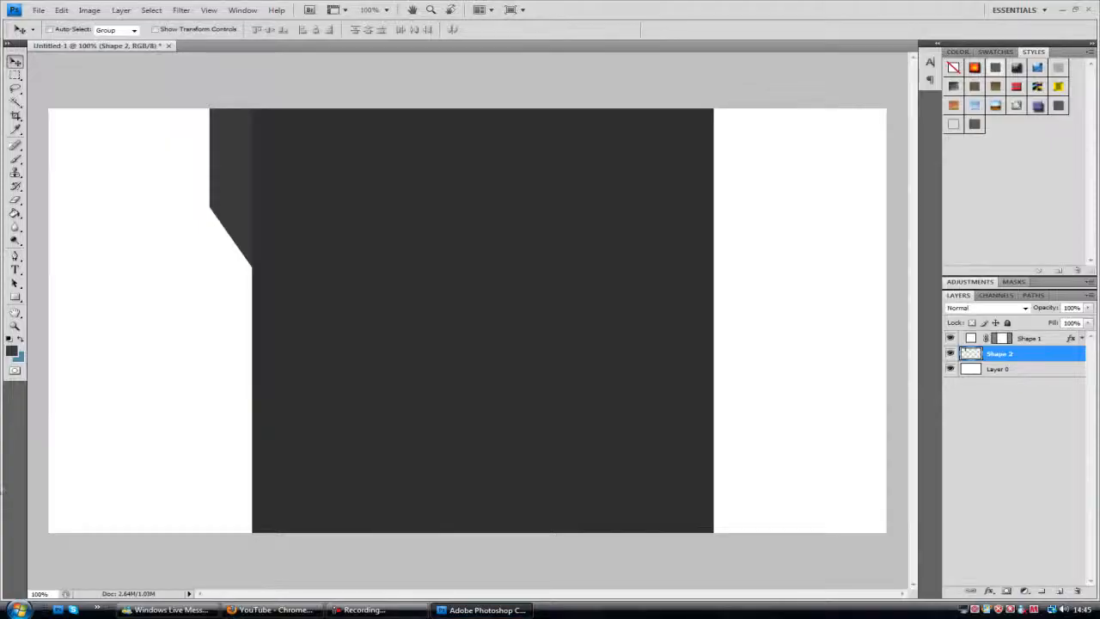
Add a new layer directly above the dark slanted piece's layer and activate the Rectangle tool.
{"action": "left_click", "coordinate": [14, 327]}
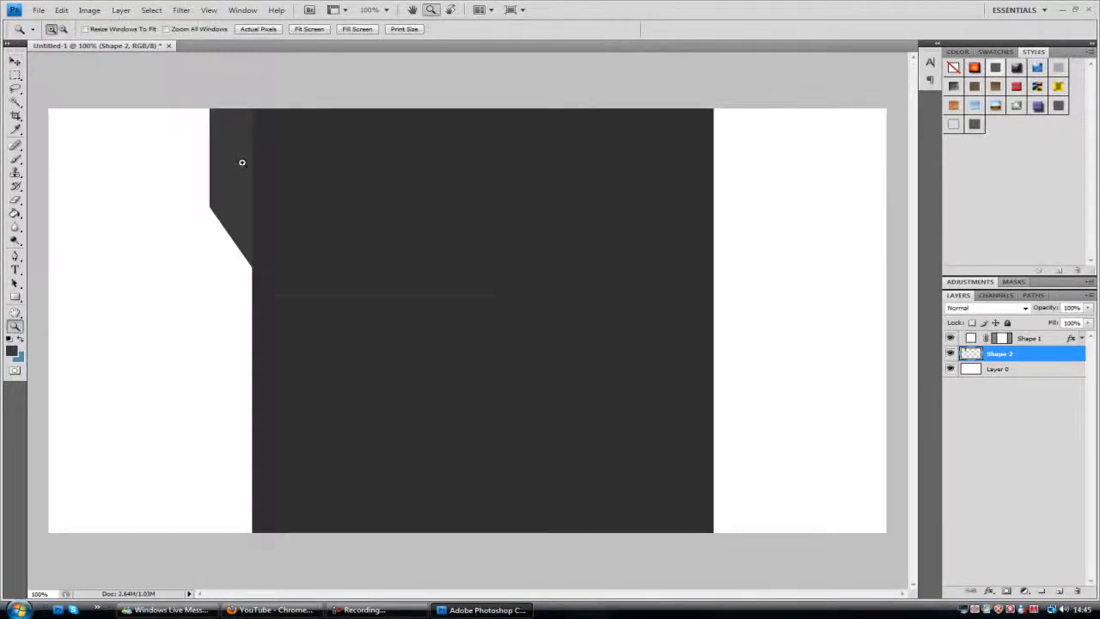
{"action": "left_click", "coordinate": [242, 163]}
{"action": "left_click_drag", "start_coordinate": [912, 283], "coordinate": [913, 249]}
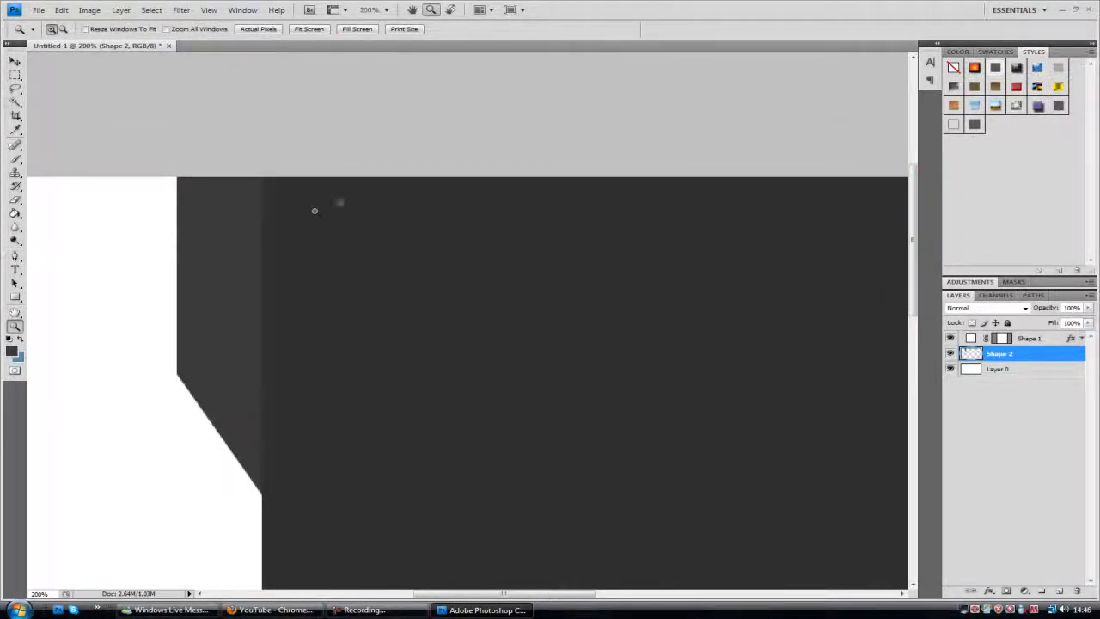
{"action": "left_click", "coordinate": [15, 64]}
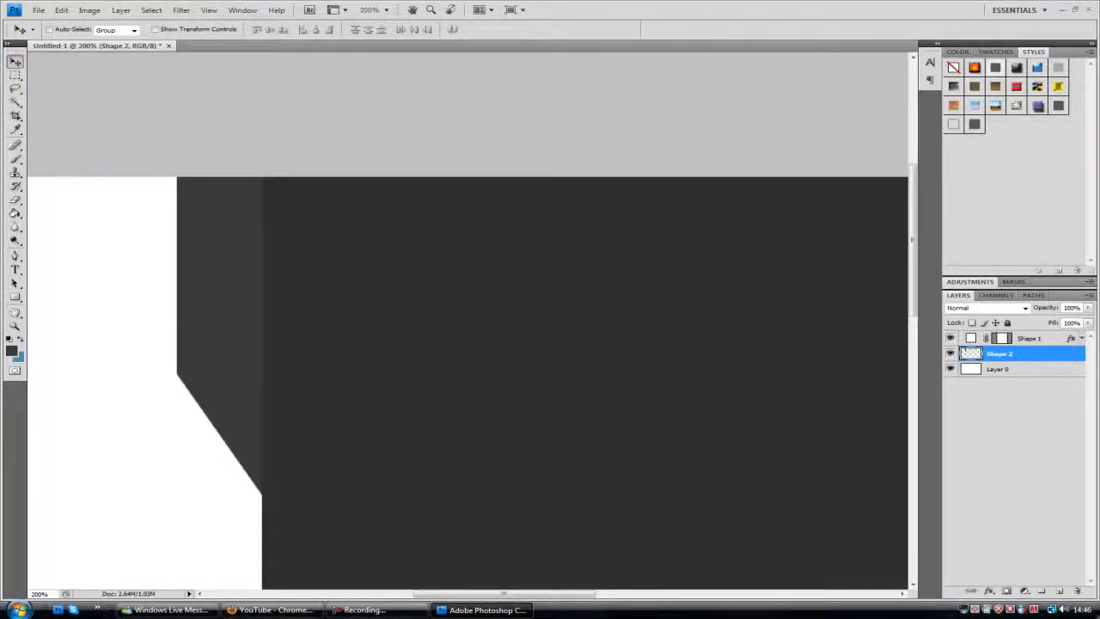
{"action": "left_click", "coordinate": [1058, 593]}
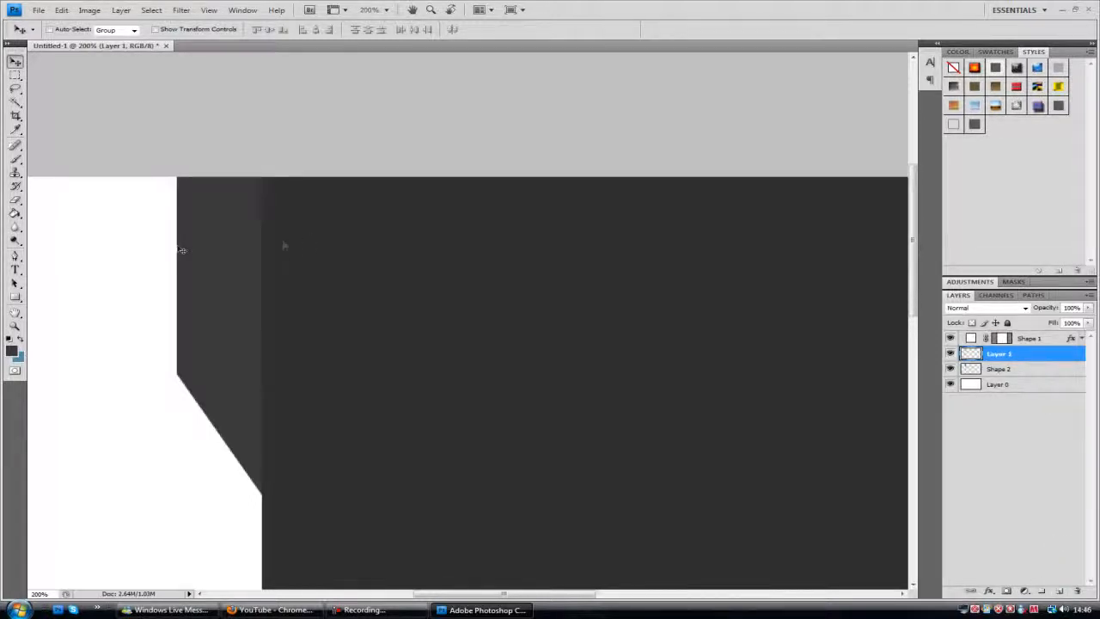
{"action": "left_click", "coordinate": [15, 297]}
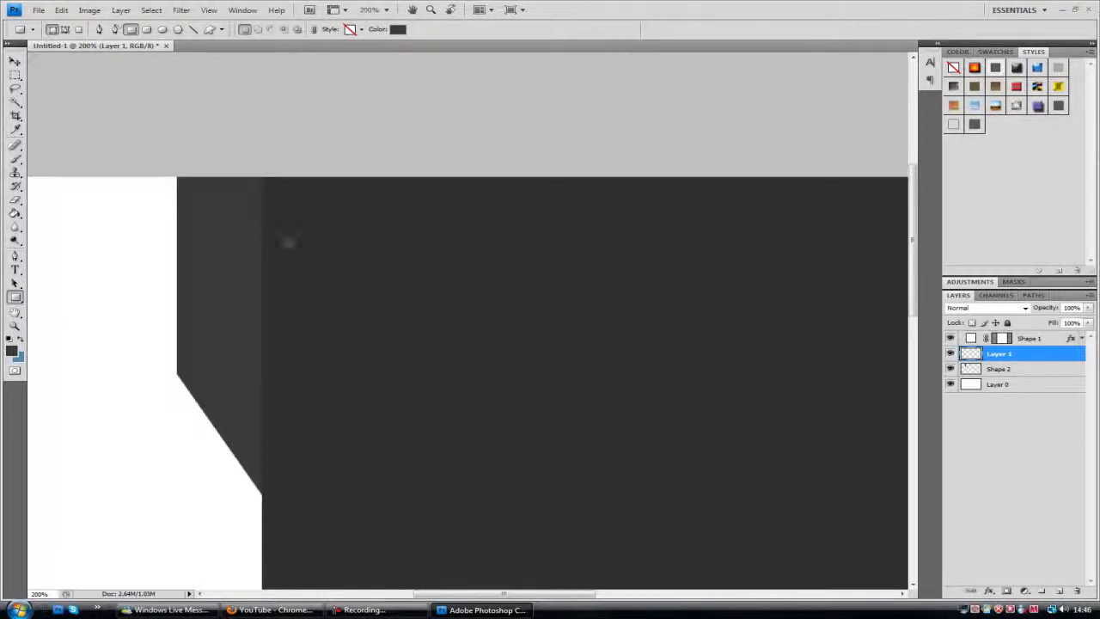
{"action": "left_click_drag", "start_coordinate": [233, 277], "coordinate": [251, 300]}
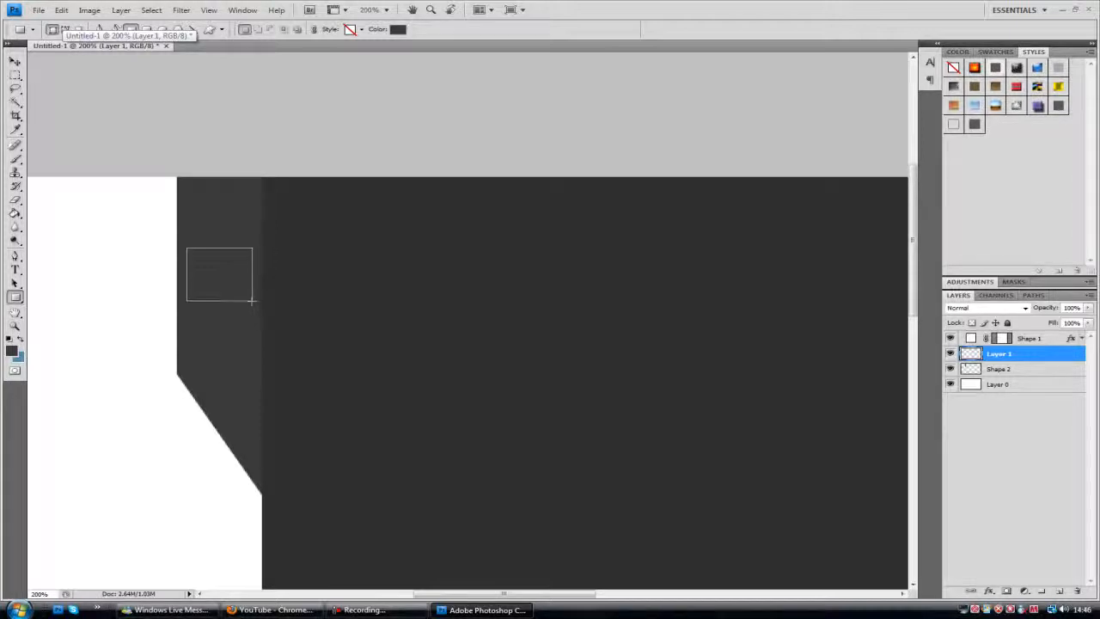
{"action": "left_click_drag", "start_coordinate": [252, 300], "coordinate": [252, 300]}
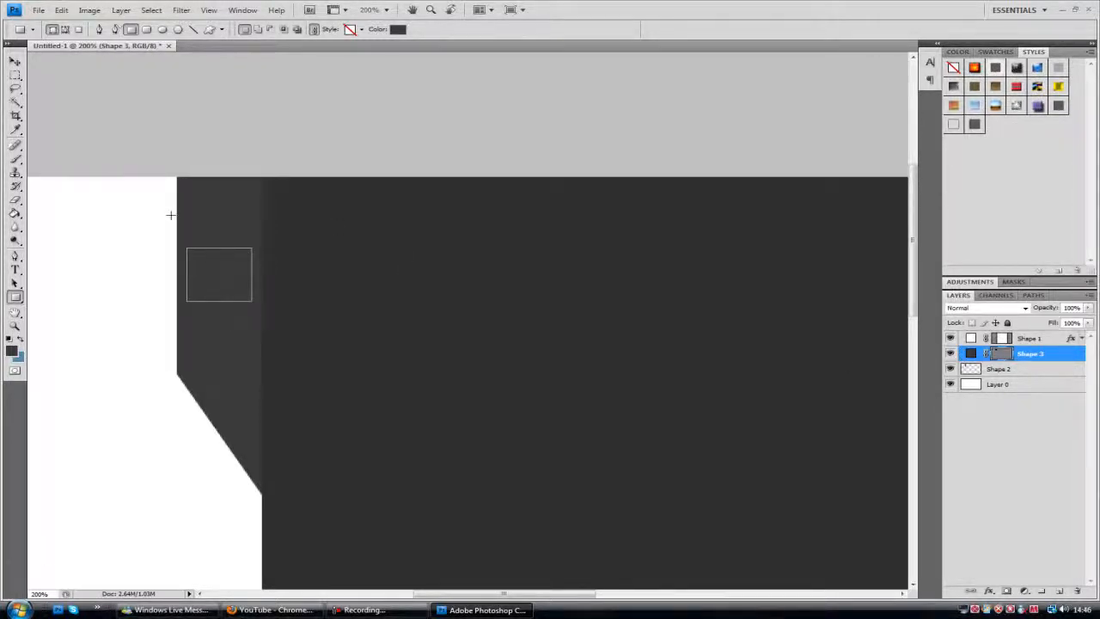
{"action": "key", "text": "ctrl+z"}
Choose a lighter mid-grey and draw a small rectangle at the slanted piece's upper end, spanning almost its full width.
{"action": "left_click", "coordinate": [397, 29]}
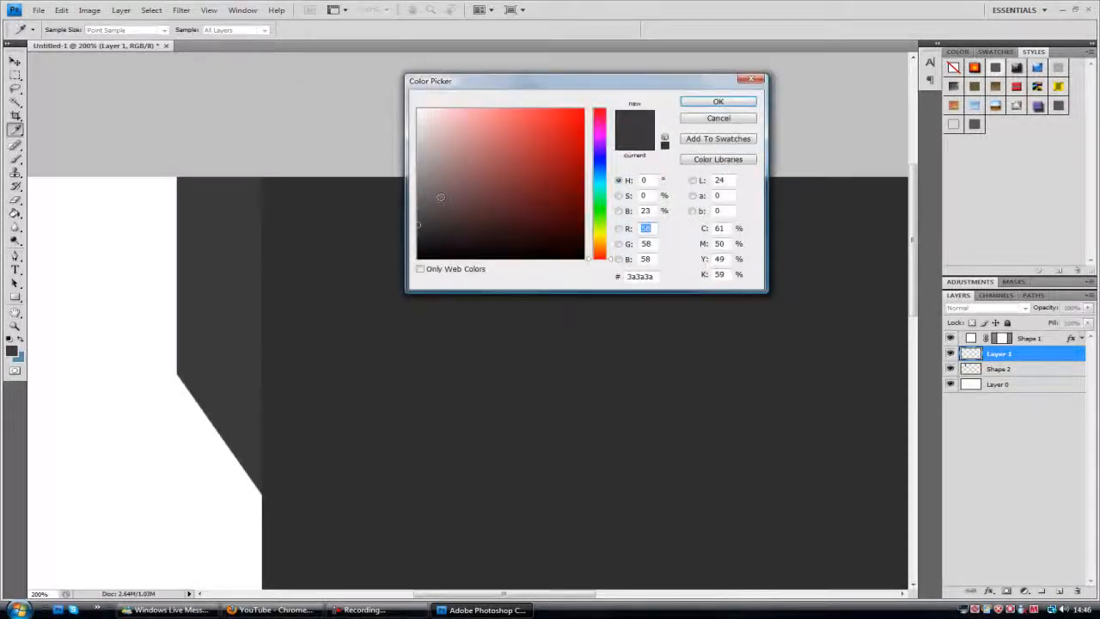
{"action": "left_click_drag", "start_coordinate": [403, 200], "coordinate": [399, 189]}
{"action": "left_click", "coordinate": [718, 102]}
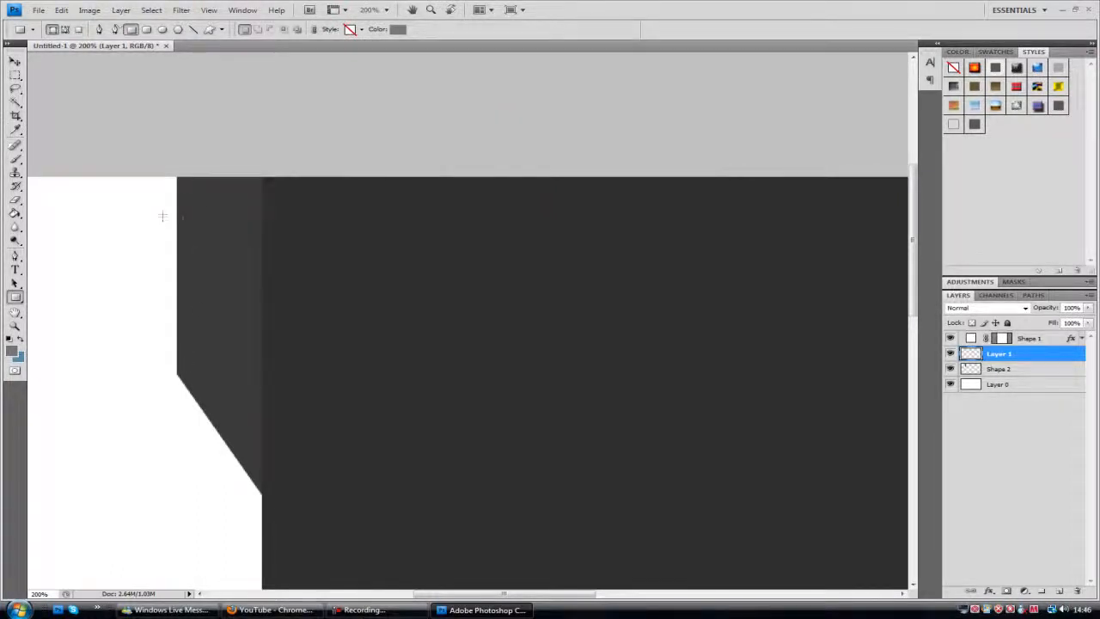
{"action": "left_click_drag", "start_coordinate": [196, 193], "coordinate": [258, 233]}
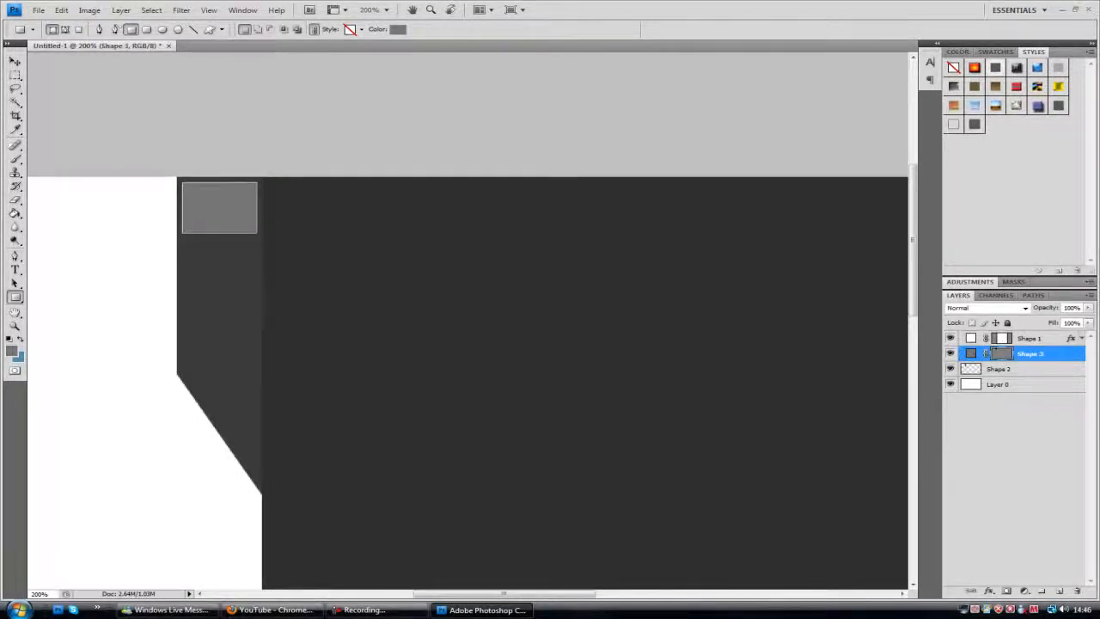
Rasterize the layer of the large dark central rectangle.
{"action": "left_click", "coordinate": [15, 62]}
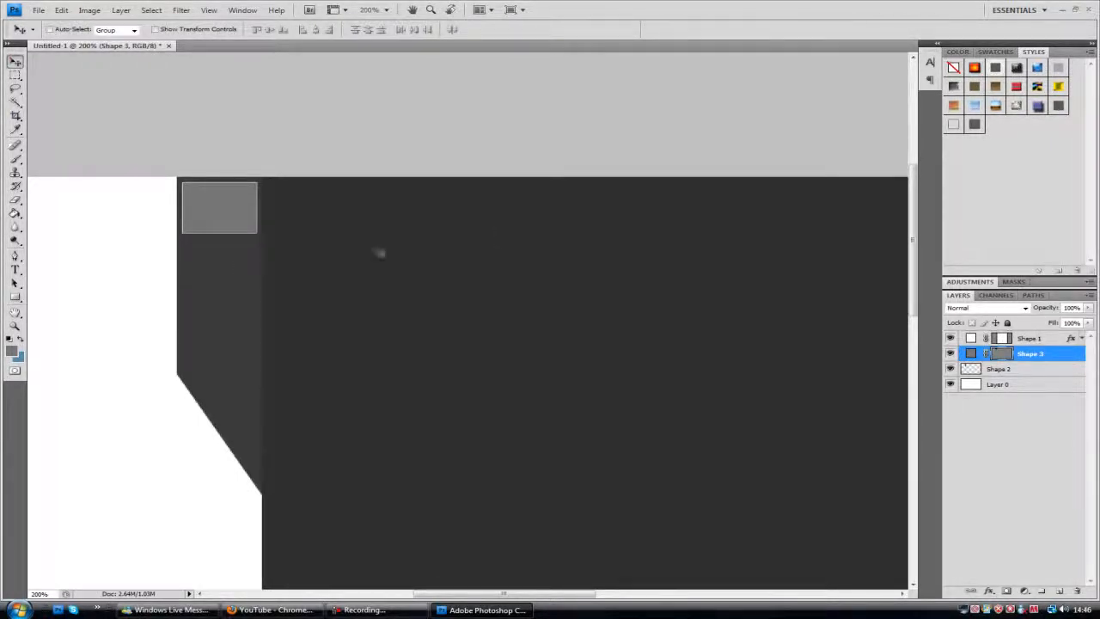
{"action": "right_click", "coordinate": [1067, 345]}
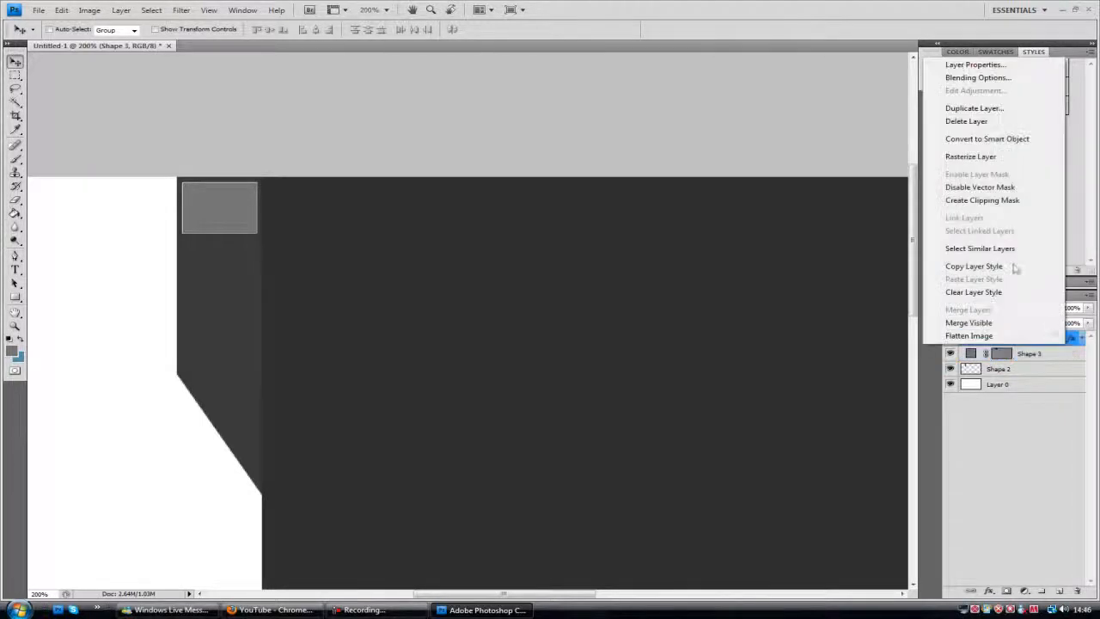
{"action": "left_click", "coordinate": [979, 156]}
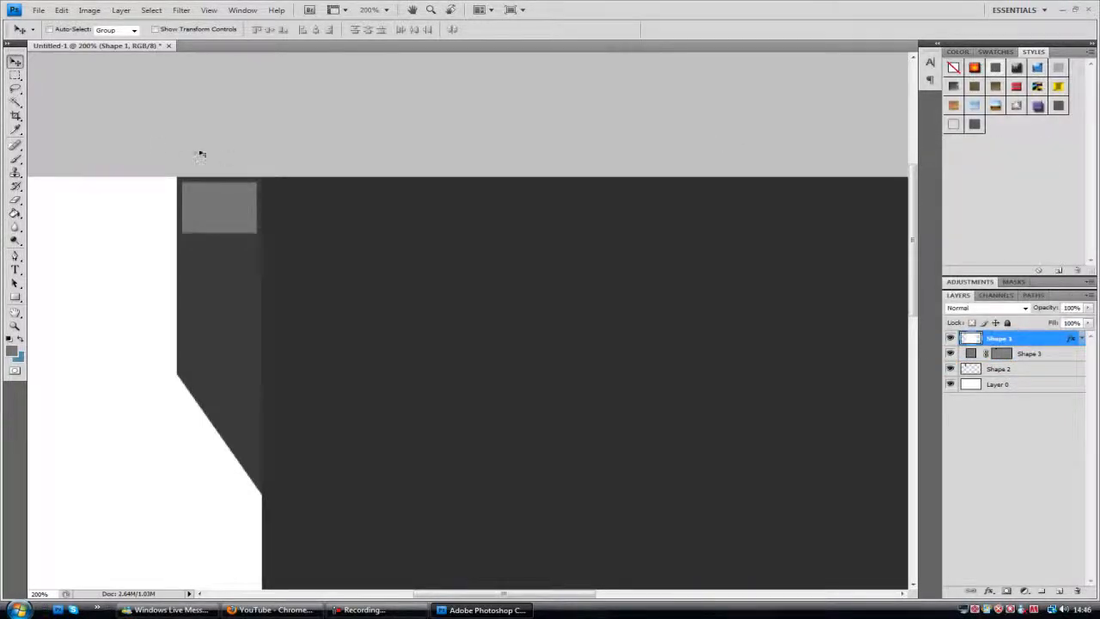
{"action": "left_click", "coordinate": [62, 10]}
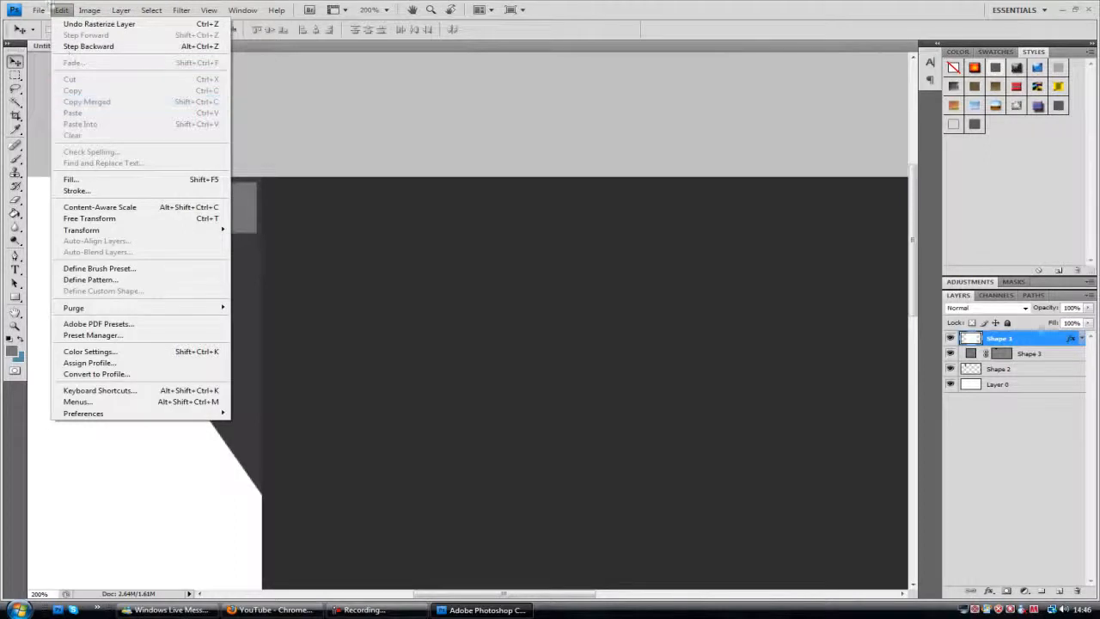
{"action": "mouse_move", "coordinate": [91, 229]}
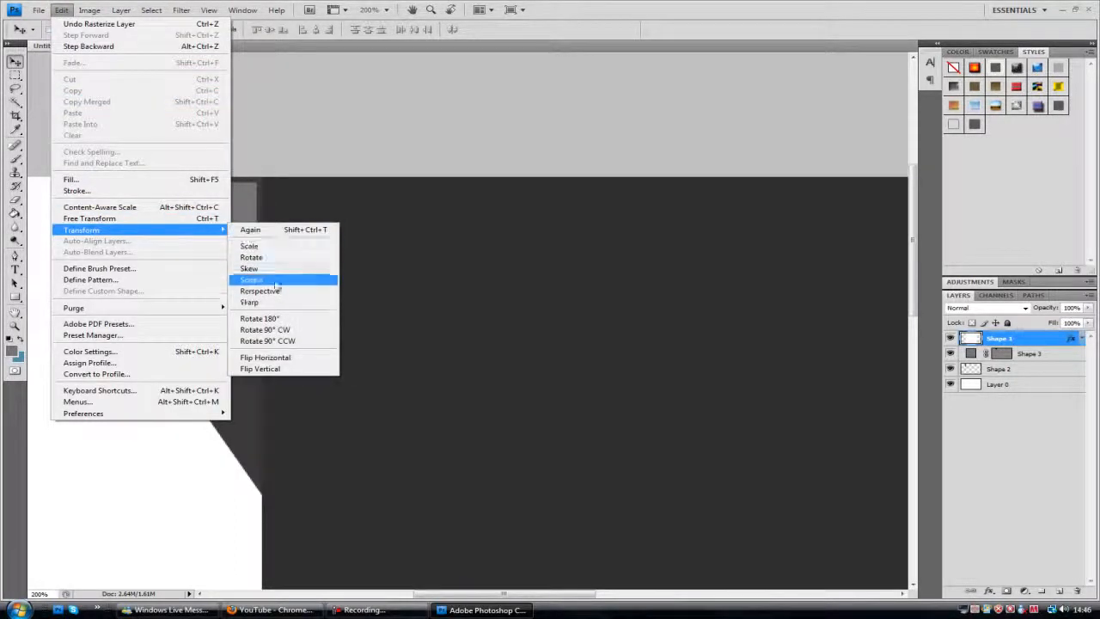
{"action": "left_click", "coordinate": [271, 290]}
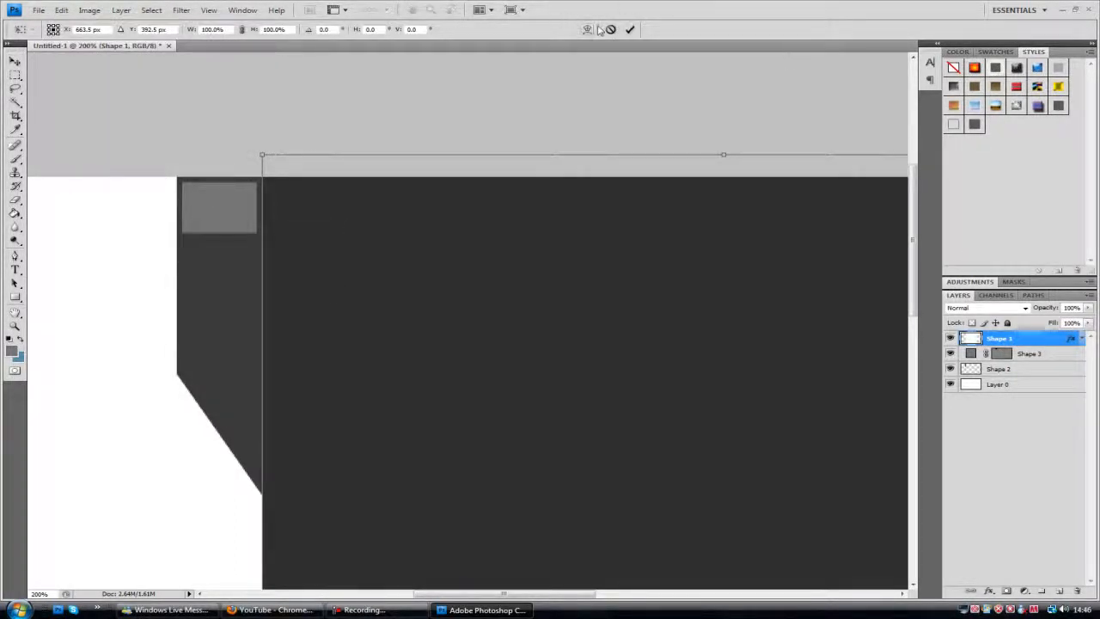
{"action": "left_click", "coordinate": [632, 30]}
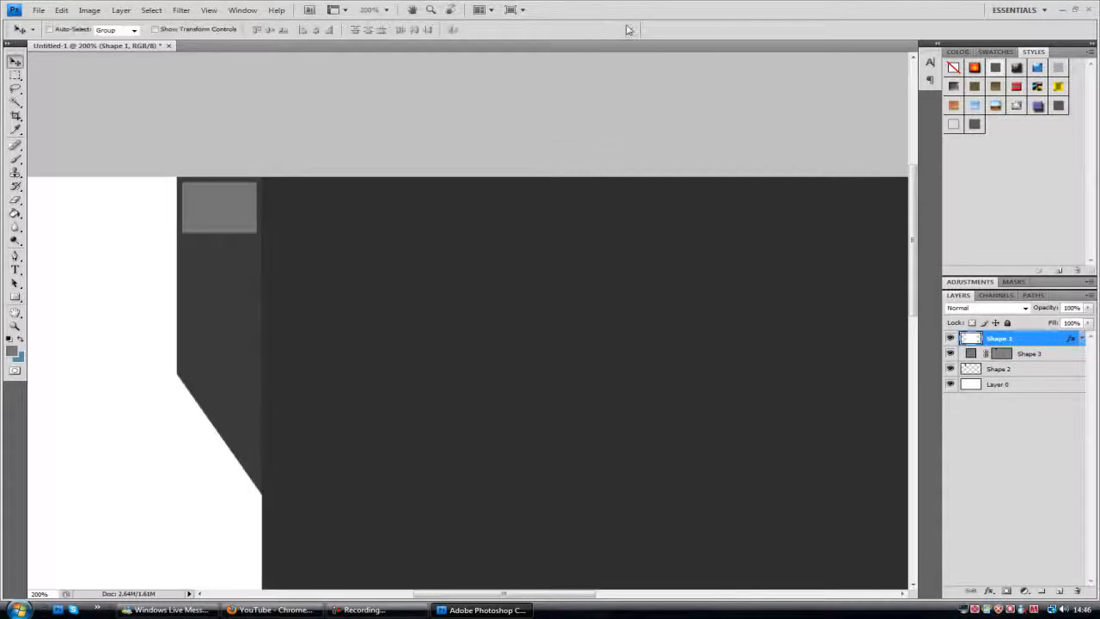
Slant the grey rectangle vertically by about 57.5° with a Perspective transform and place it just above the dark piece's sloping lower edge.
{"action": "left_click", "coordinate": [1044, 370]}
{"action": "left_click", "coordinate": [1050, 355]}
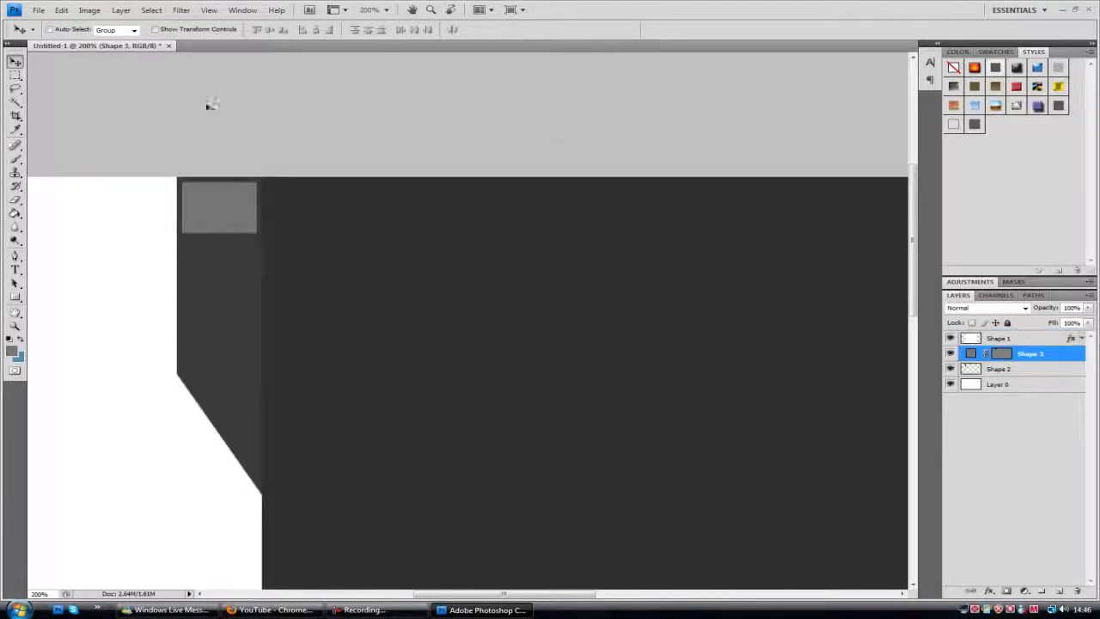
{"action": "left_click", "coordinate": [62, 9]}
{"action": "mouse_move", "coordinate": [106, 232]}
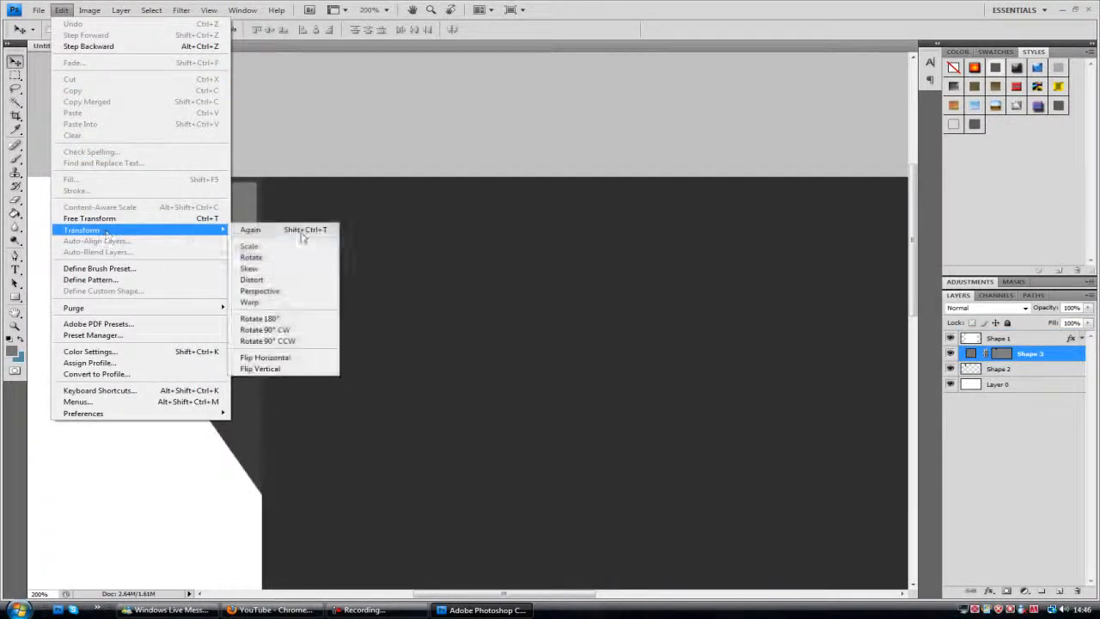
{"action": "left_click", "coordinate": [260, 290]}
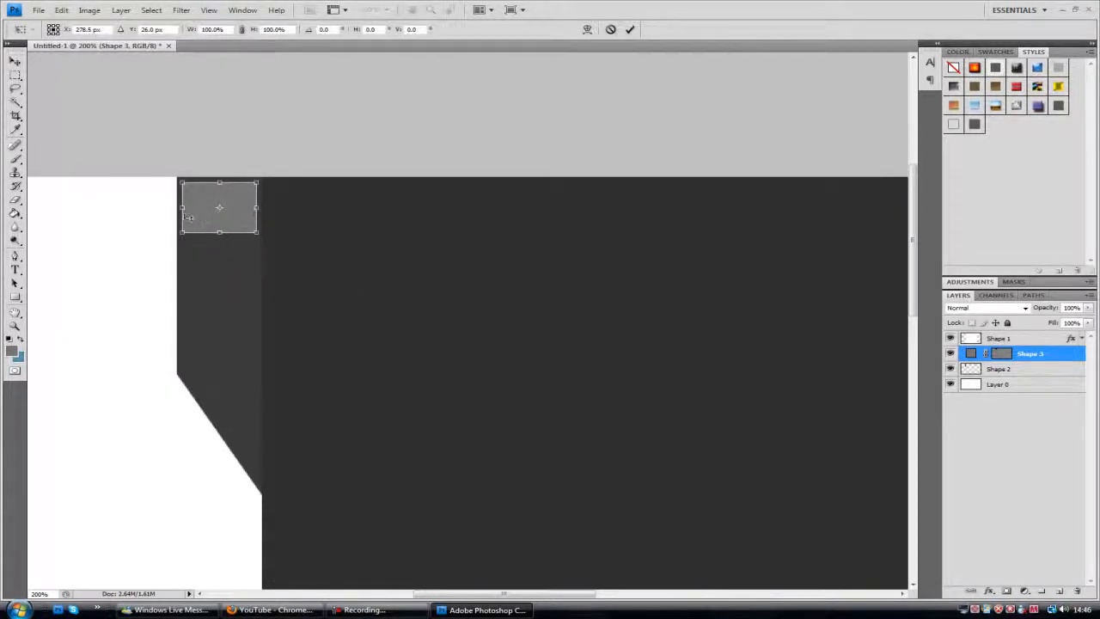
{"action": "left_click_drag", "start_coordinate": [188, 217], "coordinate": [239, 409]}
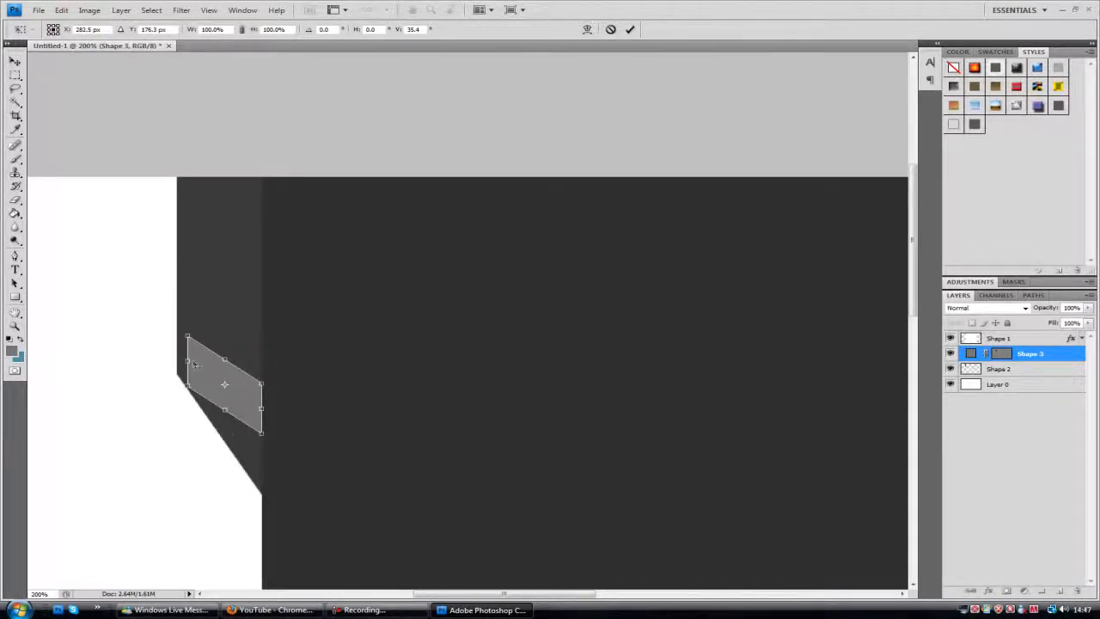
{"action": "left_click_drag", "start_coordinate": [196, 366], "coordinate": [253, 314]}
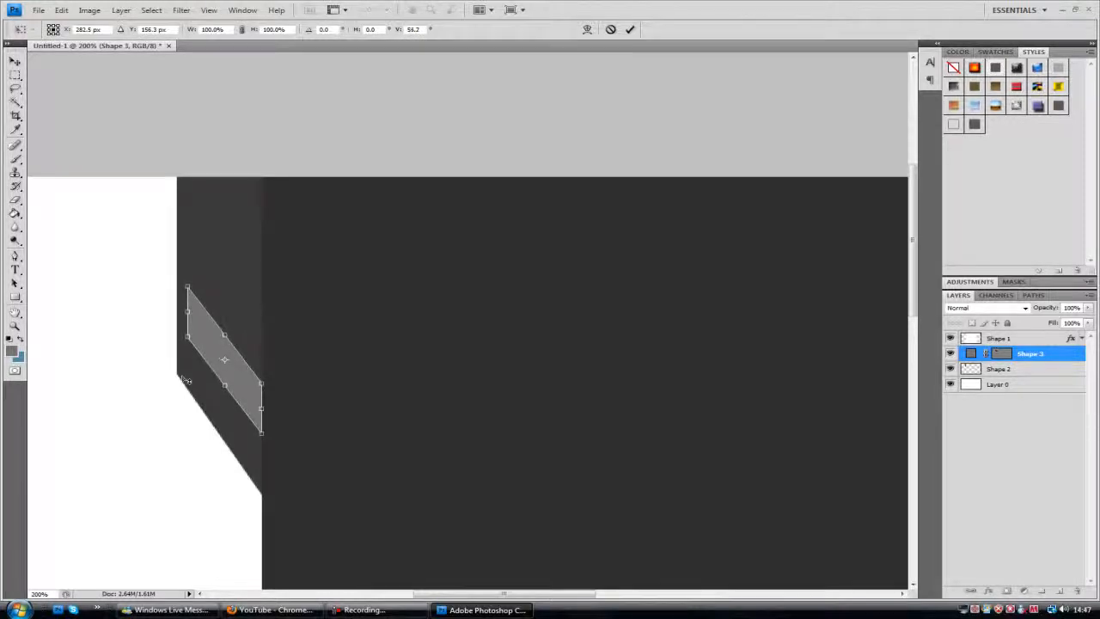
{"action": "left_click_drag", "start_coordinate": [238, 366], "coordinate": [237, 401]}
{"action": "left_click_drag", "start_coordinate": [190, 361], "coordinate": [201, 349]}
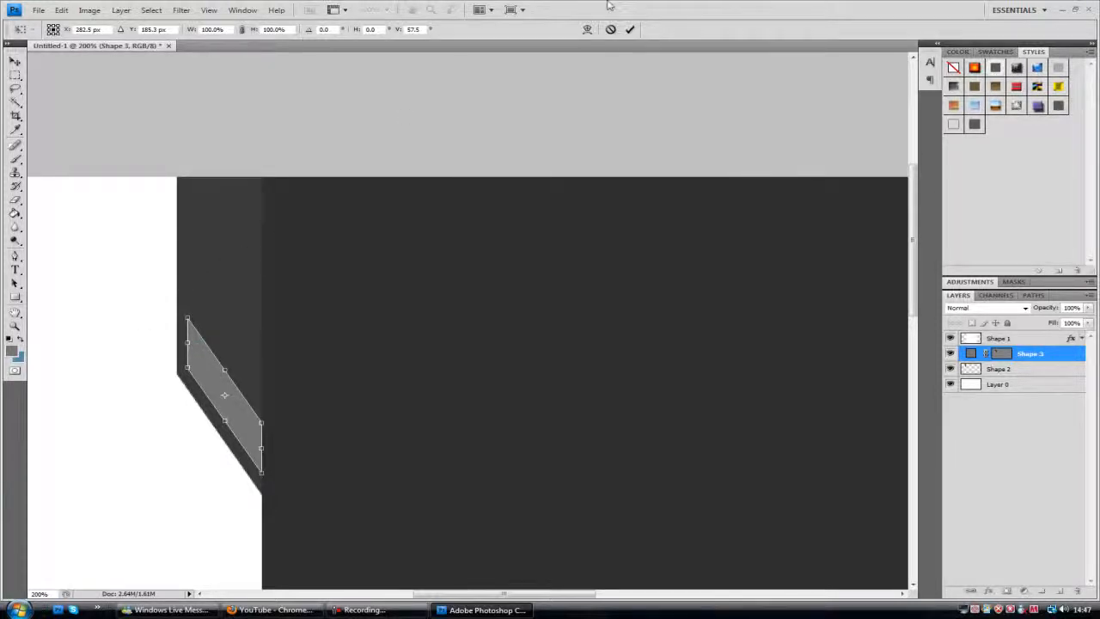
{"action": "left_click", "coordinate": [628, 29]}
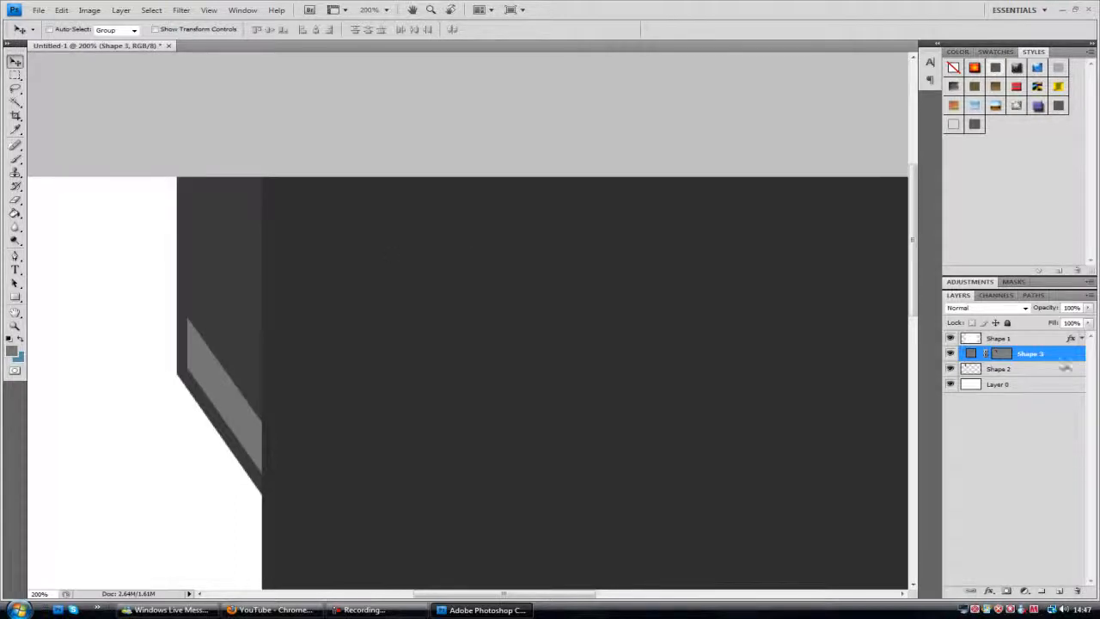
Nudge the dark slanted piece towards the central column until its outer edge lines up with the grey box's outer edge.
{"action": "left_click", "coordinate": [1060, 370]}
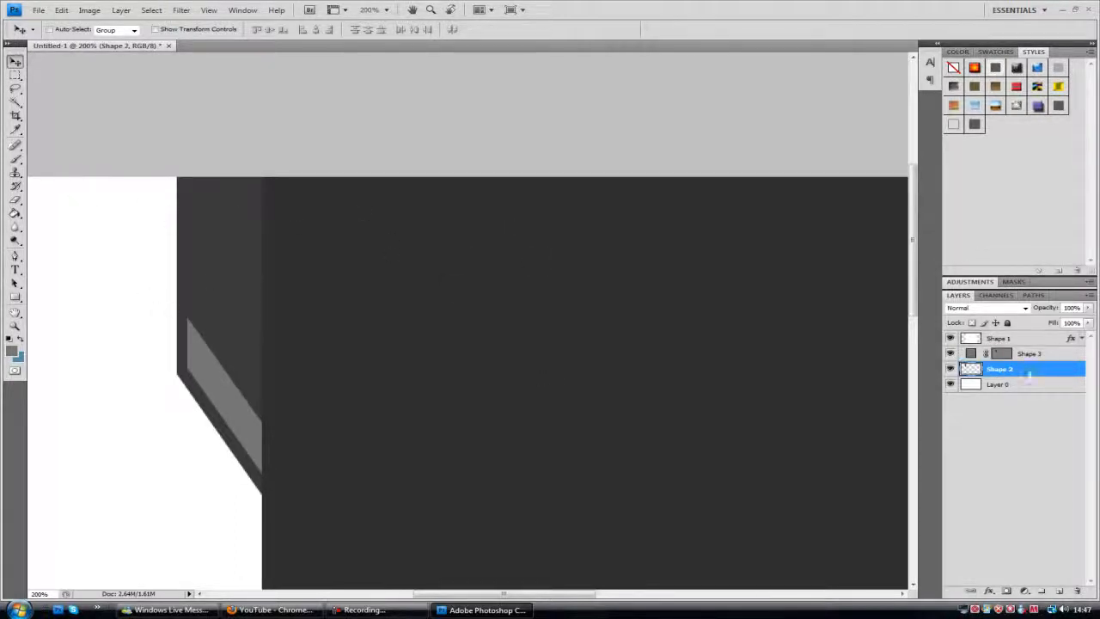
{"action": "left_click", "coordinate": [951, 369]}
{"action": "left_click", "coordinate": [951, 368]}
{"action": "key", "text": "Right"}
{"action": "key", "text": "Right"}
{"action": "key", "text": "Right"}
{"action": "key", "text": "Right"}
{"action": "key", "text": "Right"}
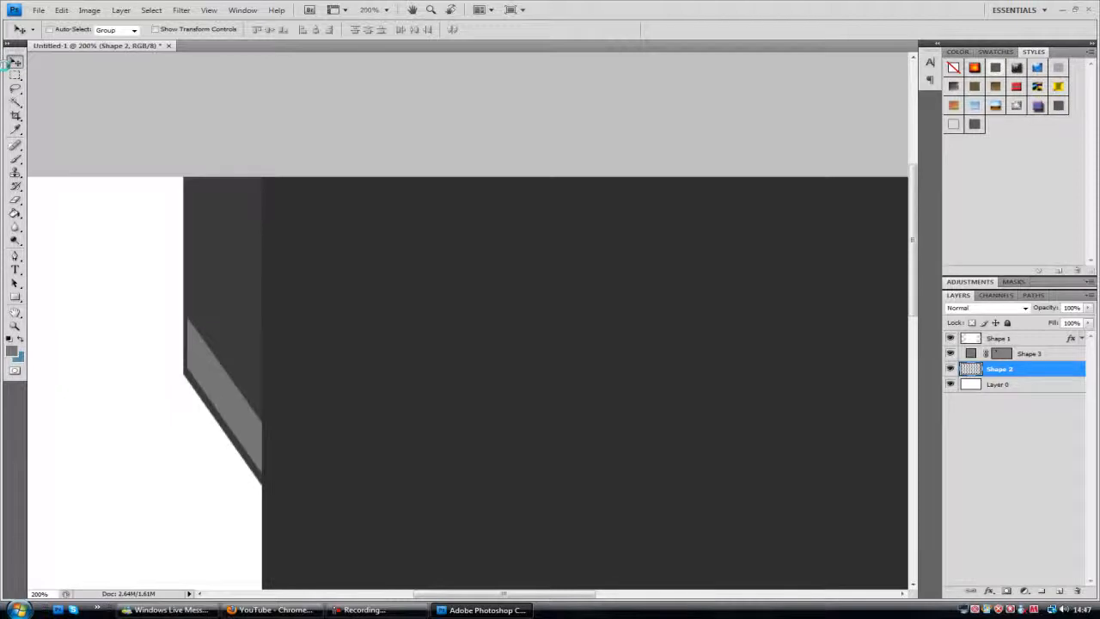
{"action": "key", "text": "Right"}
{"action": "key", "text": "Right"}
{"action": "key", "text": "Right"}
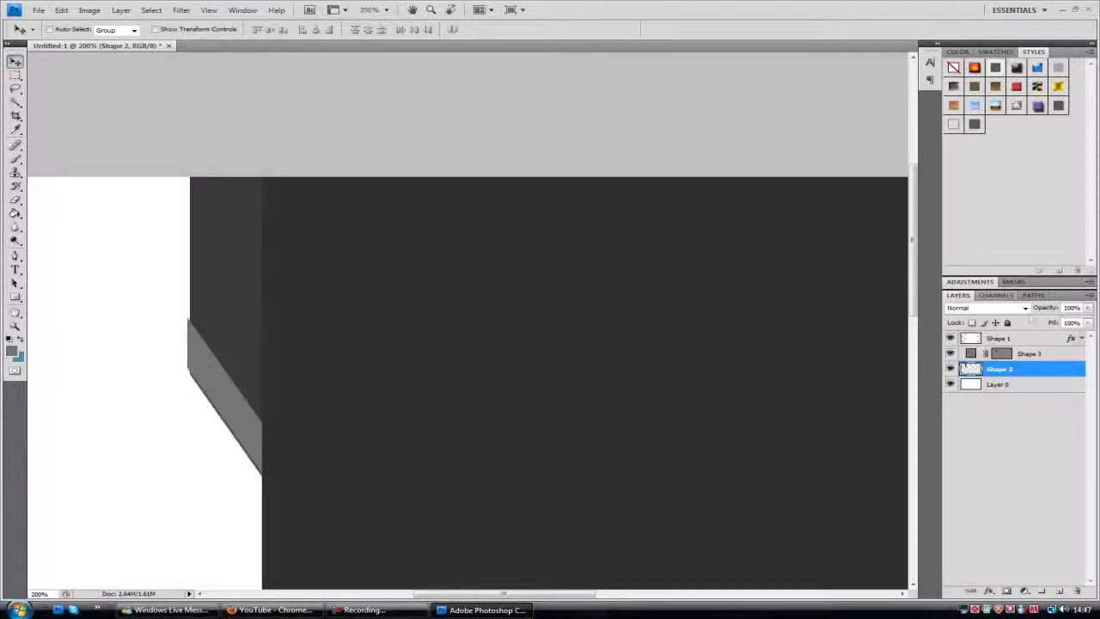
{"action": "key", "text": "Left"}
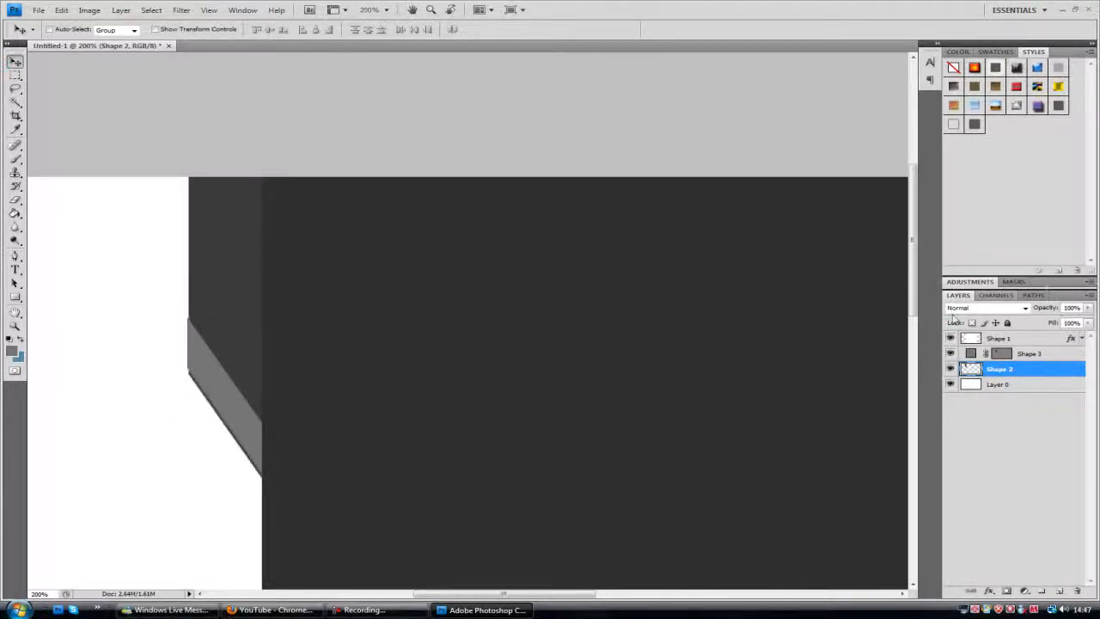
Narrow the grey slanted box to about 74.6% width with Free Transform Path and shift it slightly up inside the dark slanted piece.
{"action": "left_click", "coordinate": [1046, 354]}
{"action": "left_click", "coordinate": [950, 353]}
{"action": "left_click", "coordinate": [951, 353]}
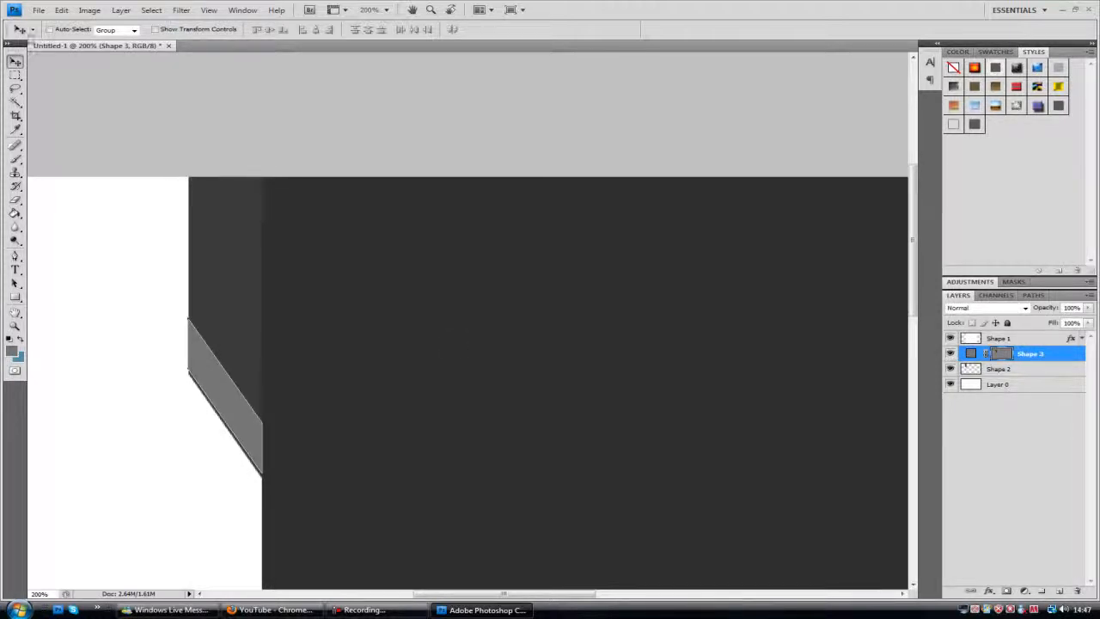
{"action": "left_click", "coordinate": [90, 10]}
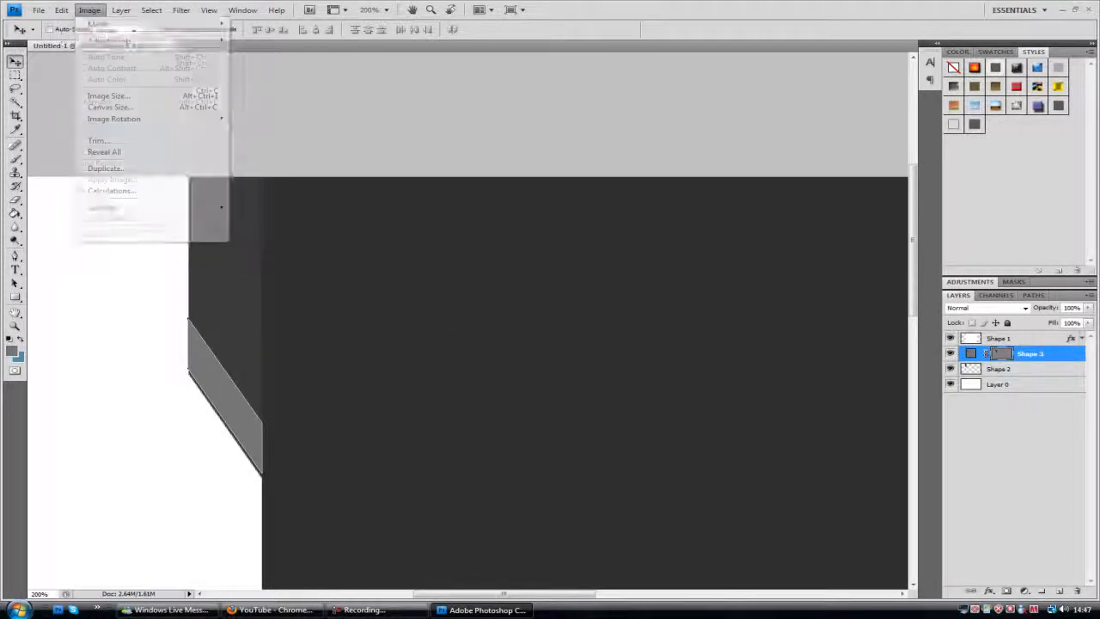
{"action": "mouse_move", "coordinate": [61, 9]}
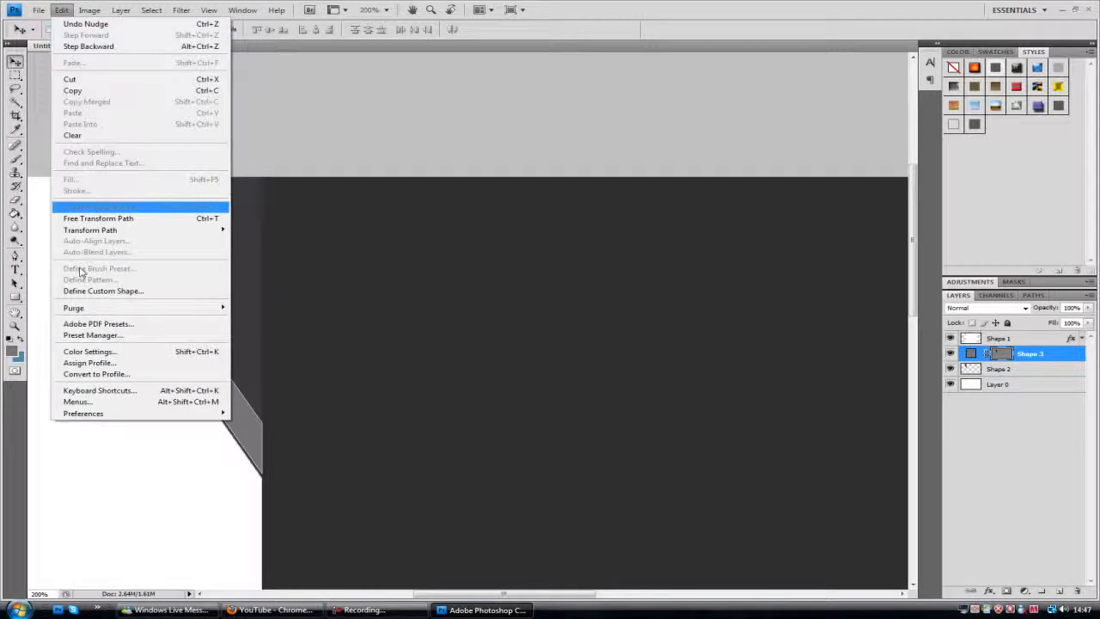
{"action": "left_click", "coordinate": [96, 220]}
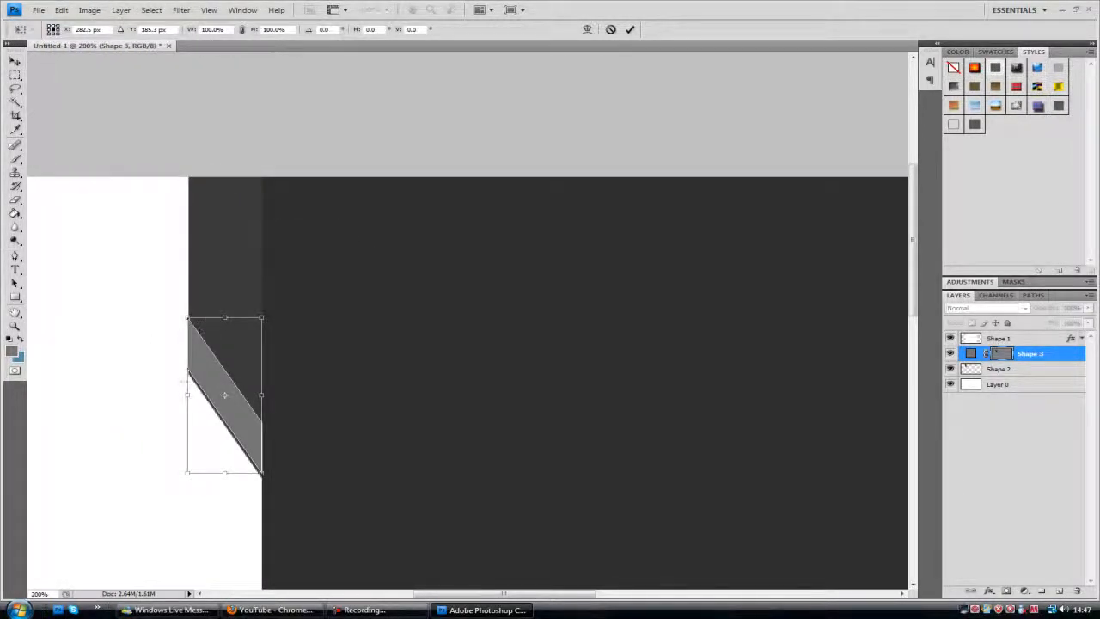
{"action": "left_click_drag", "start_coordinate": [187, 393], "coordinate": [222, 381]}
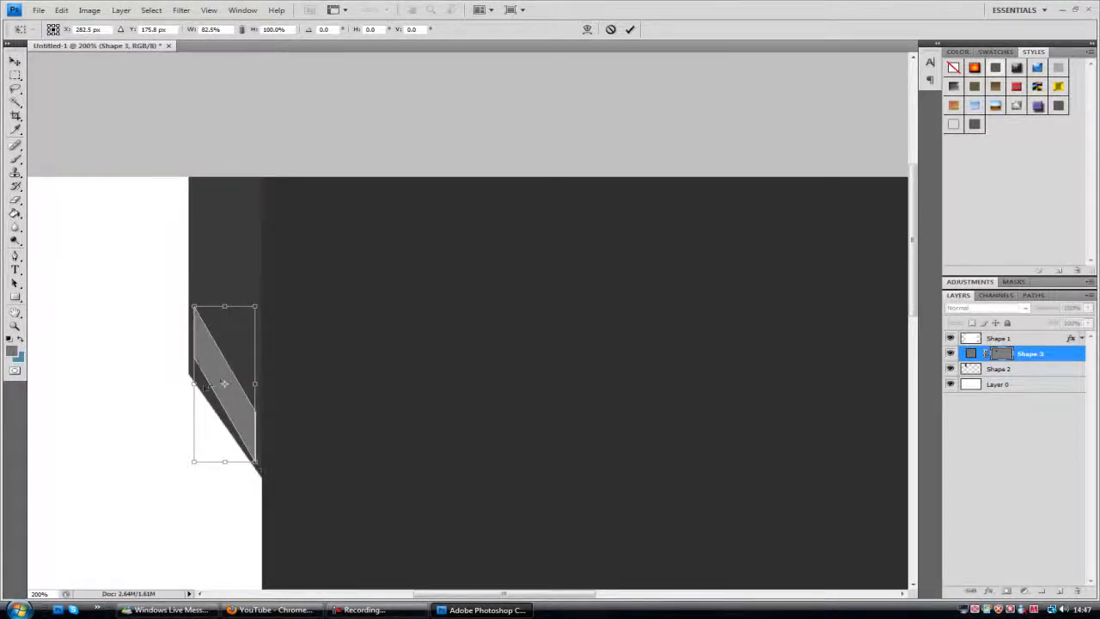
{"action": "left_click_drag", "start_coordinate": [191, 383], "coordinate": [201, 384]}
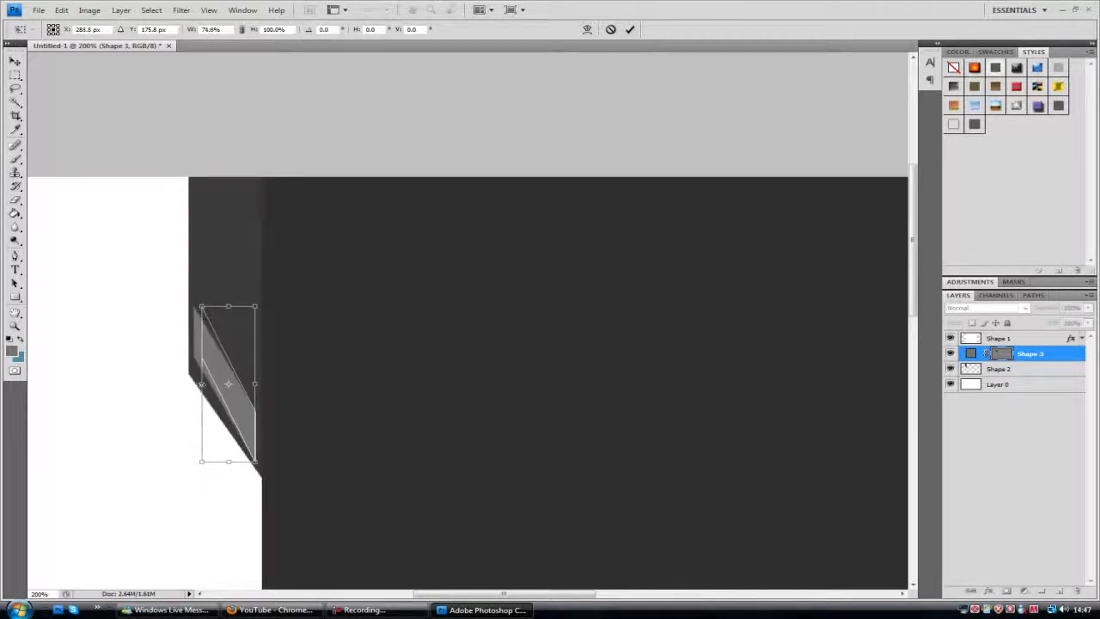
{"action": "left_click", "coordinate": [630, 29]}
Skew the grey box vertically by about -30.9° so its slope runs parallel to the dark piece's sloping lower edge.
{"action": "left_click", "coordinate": [62, 9]}
{"action": "mouse_move", "coordinate": [172, 229]}
{"action": "left_click", "coordinate": [309, 293]}
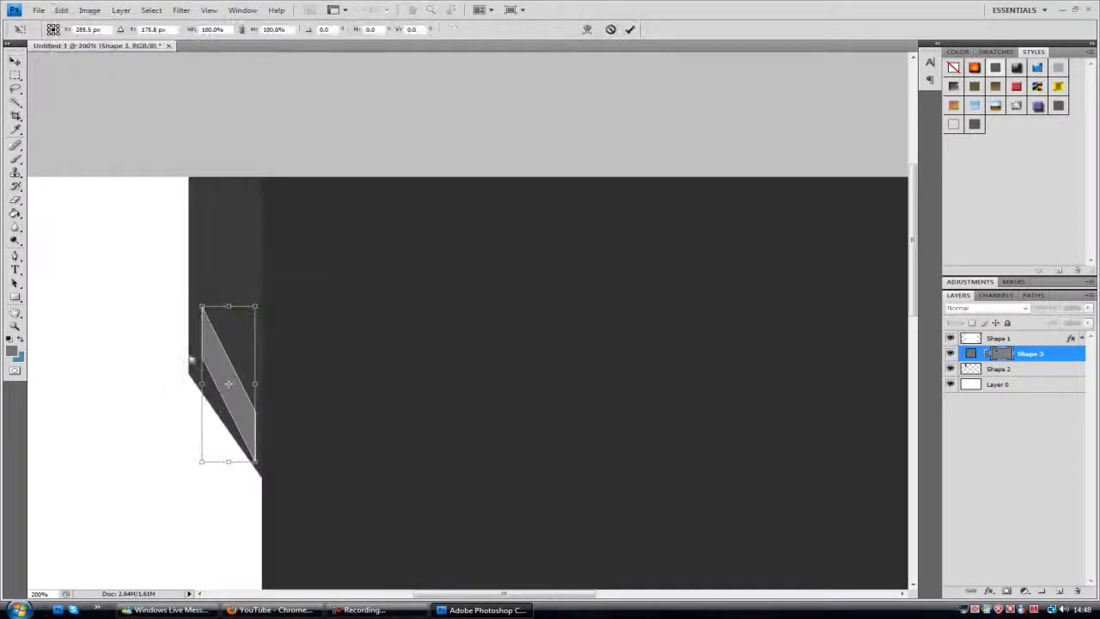
{"action": "left_click_drag", "start_coordinate": [202, 385], "coordinate": [228, 396]}
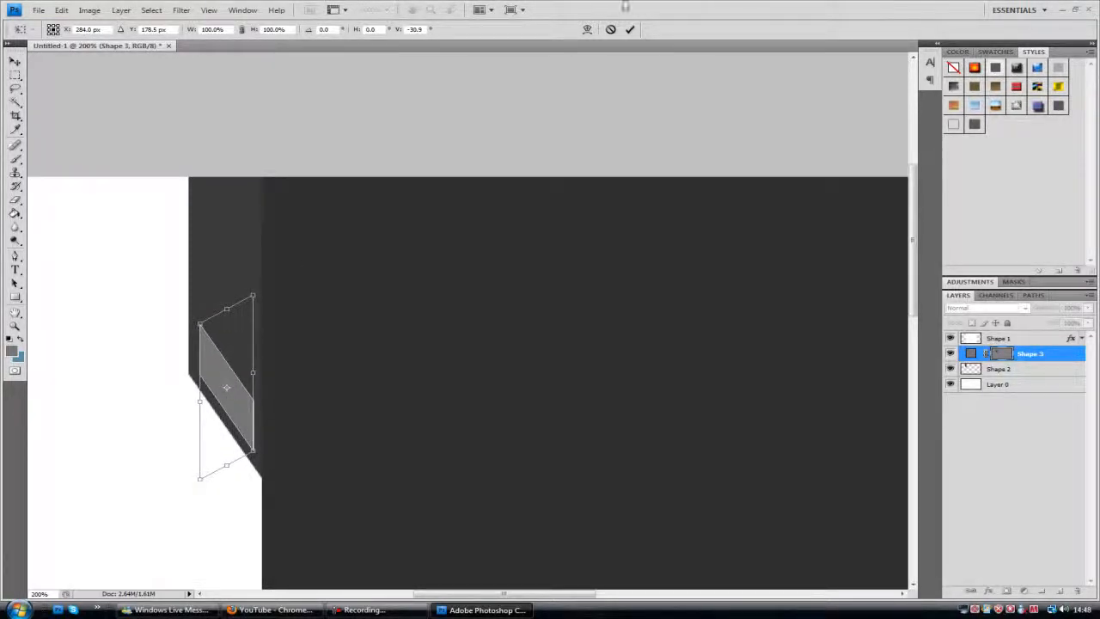
{"action": "left_click", "coordinate": [630, 29]}
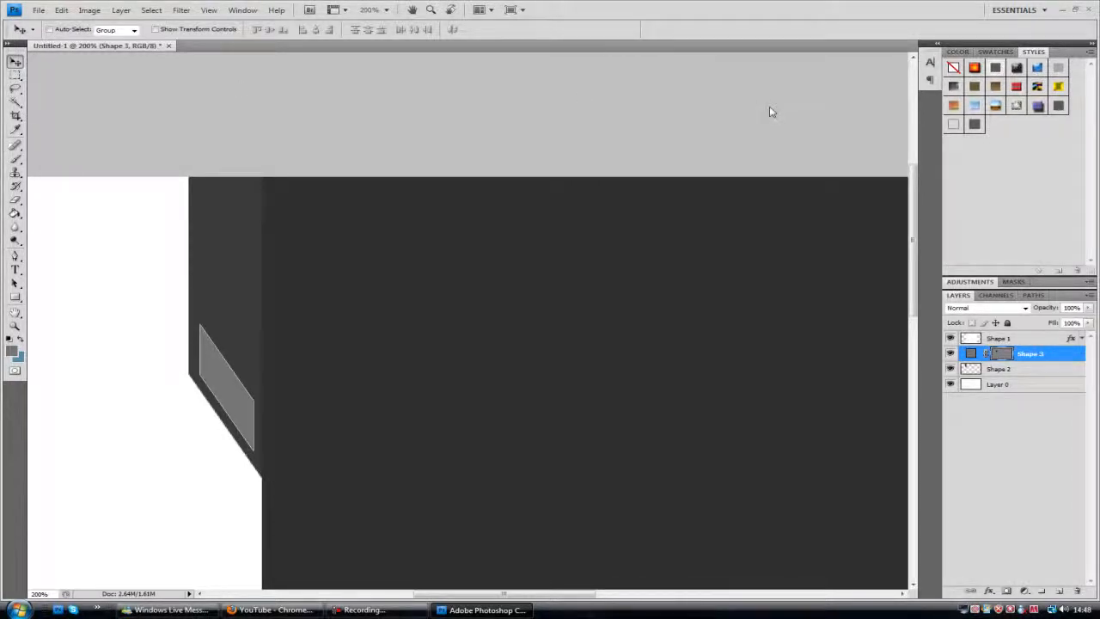
Duplicate the grey slanted box three times and stack the copies upwards inside the dark piece with even narrow gaps.
{"action": "key", "text": "ctrl+j"}
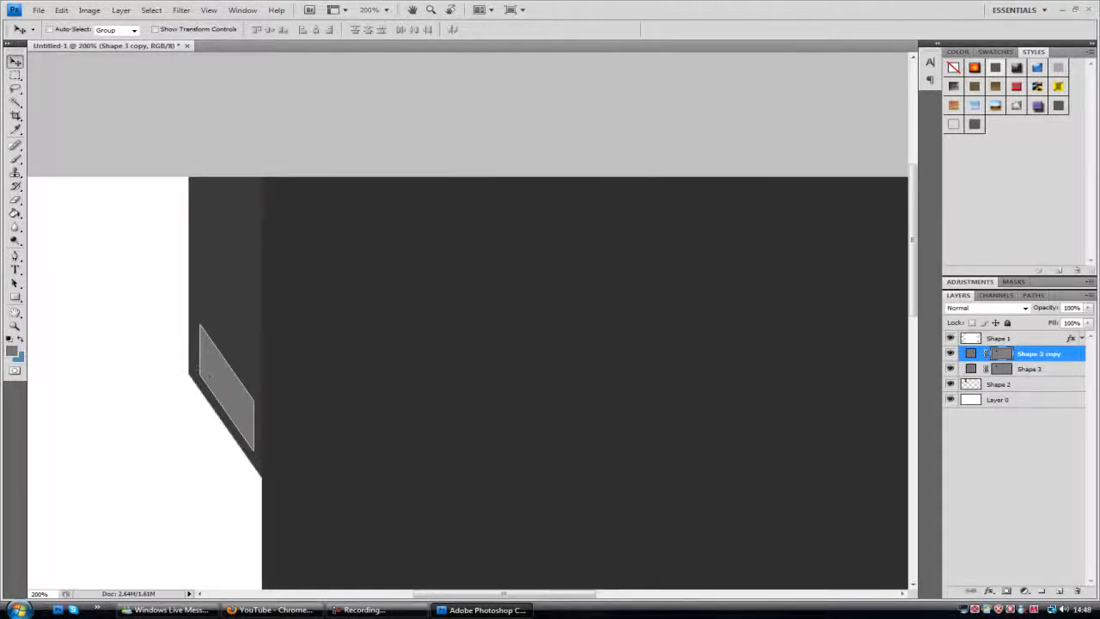
{"action": "left_click_drag", "start_coordinate": [229, 381], "coordinate": [248, 319]}
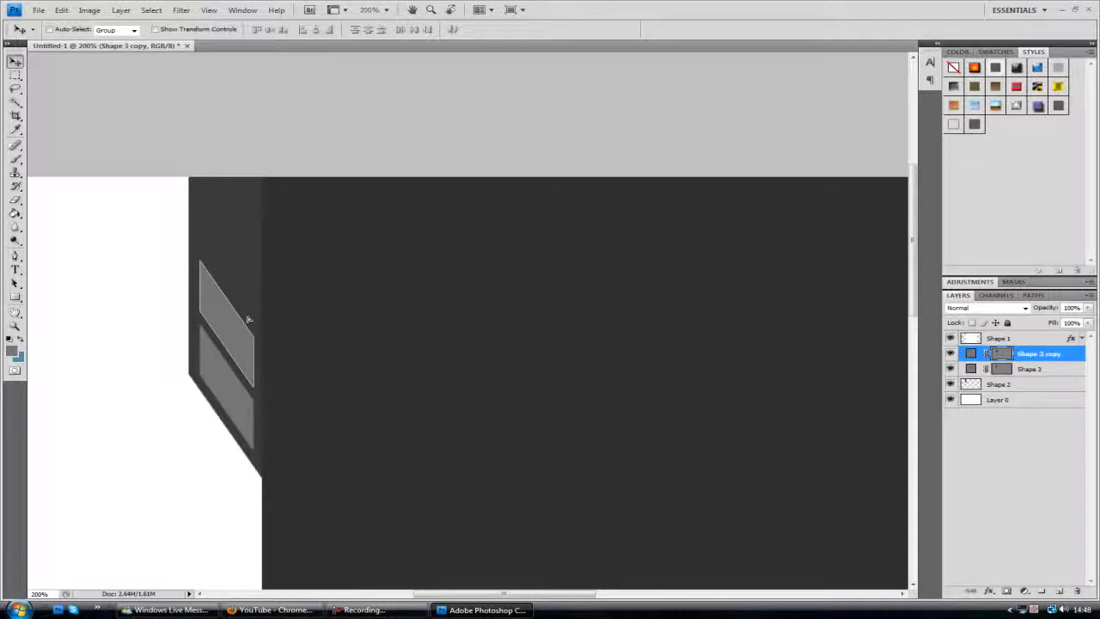
{"action": "key", "text": "ctrl+j"}
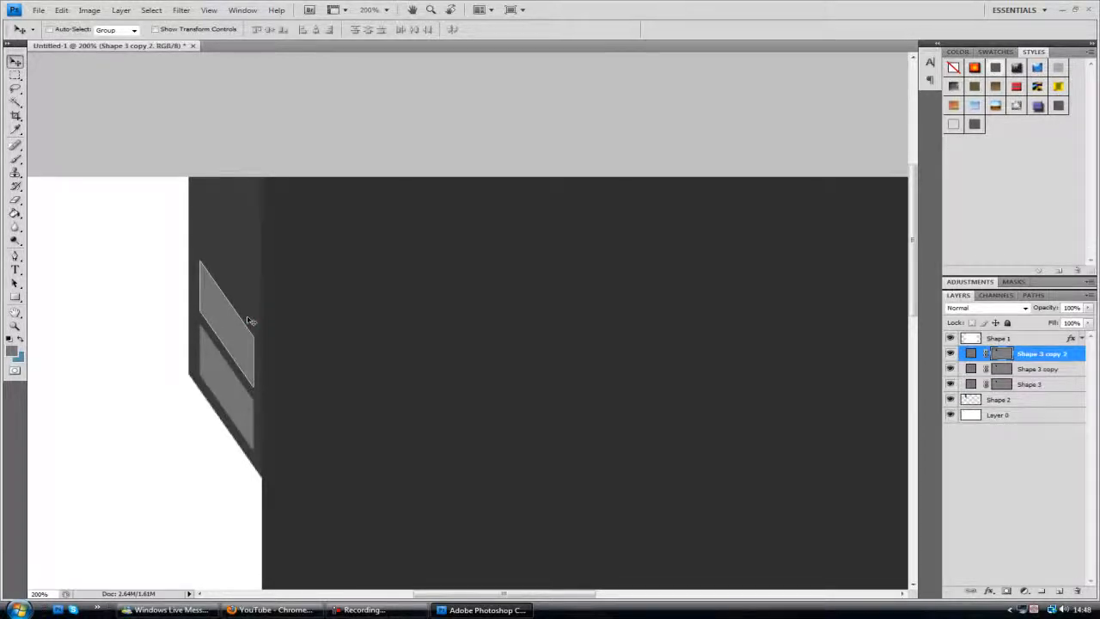
{"action": "left_click_drag", "start_coordinate": [234, 302], "coordinate": [227, 274]}
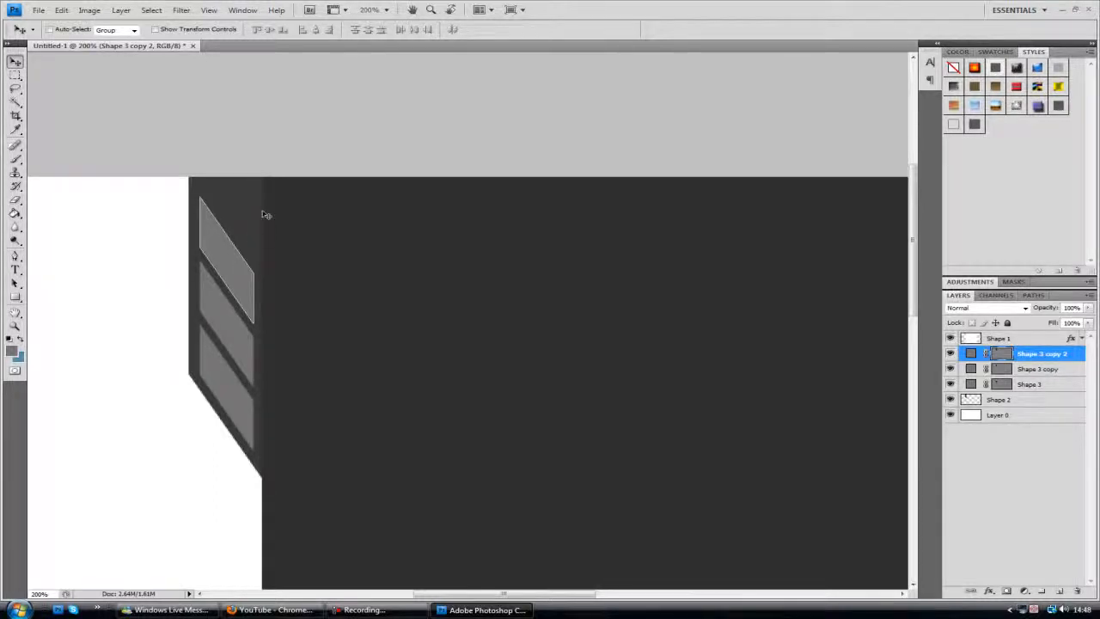
{"action": "key", "text": "ctrl+j"}
{"action": "left_click_drag", "start_coordinate": [229, 250], "coordinate": [247, 190]}
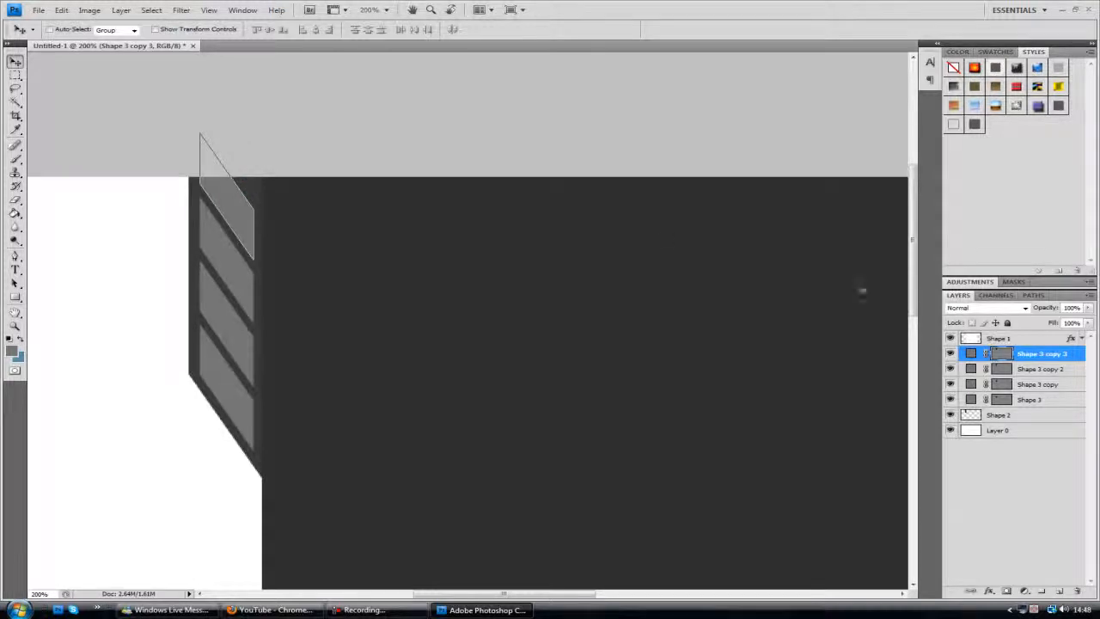
Duplicate the uppermost grey box and place the copy above it with the same gap, extending past the canvas's upper edge.
{"action": "left_click", "coordinate": [1046, 385]}
{"action": "left_click", "coordinate": [1049, 403]}
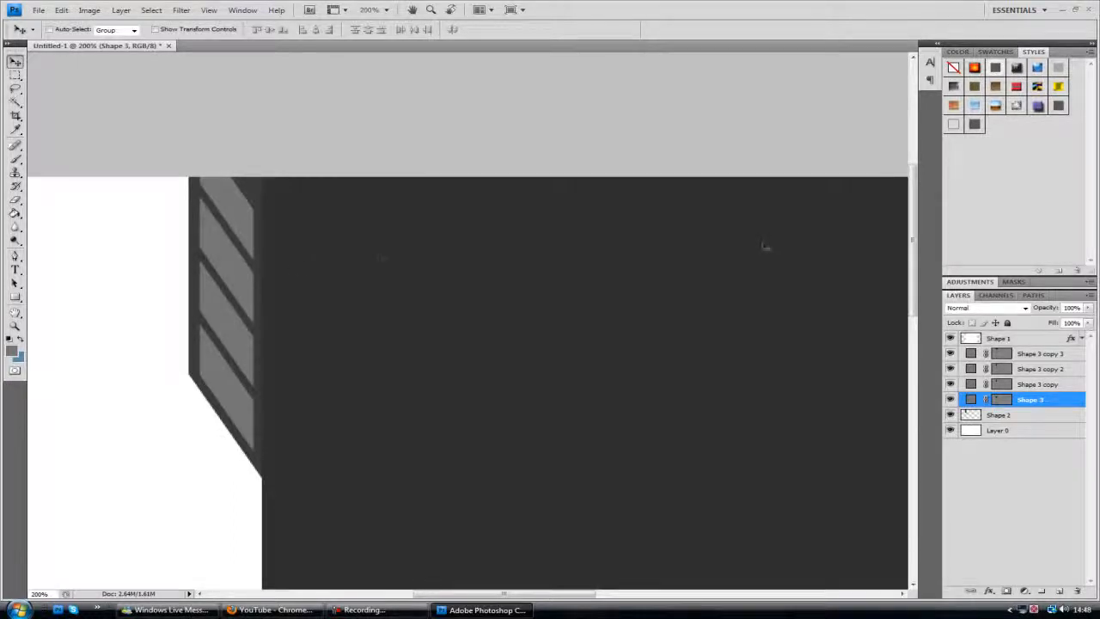
{"action": "left_click", "coordinate": [1043, 352]}
{"action": "left_click", "coordinate": [950, 354]}
{"action": "left_click", "coordinate": [949, 354]}
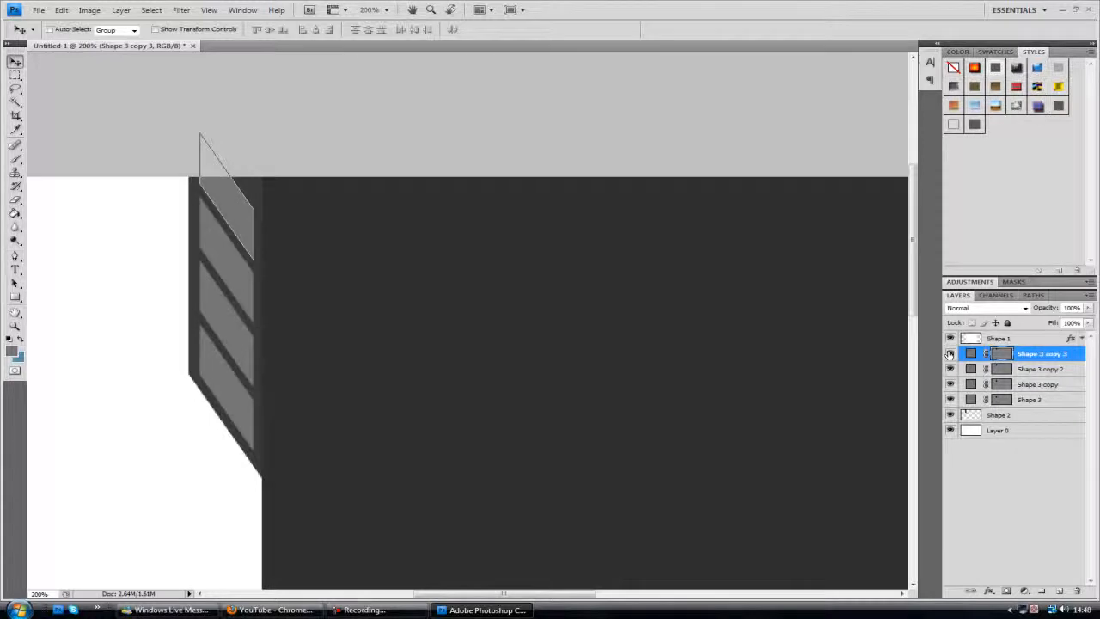
{"action": "key", "text": "ctrl+j"}
{"action": "left_click_drag", "start_coordinate": [247, 204], "coordinate": [267, 147]}
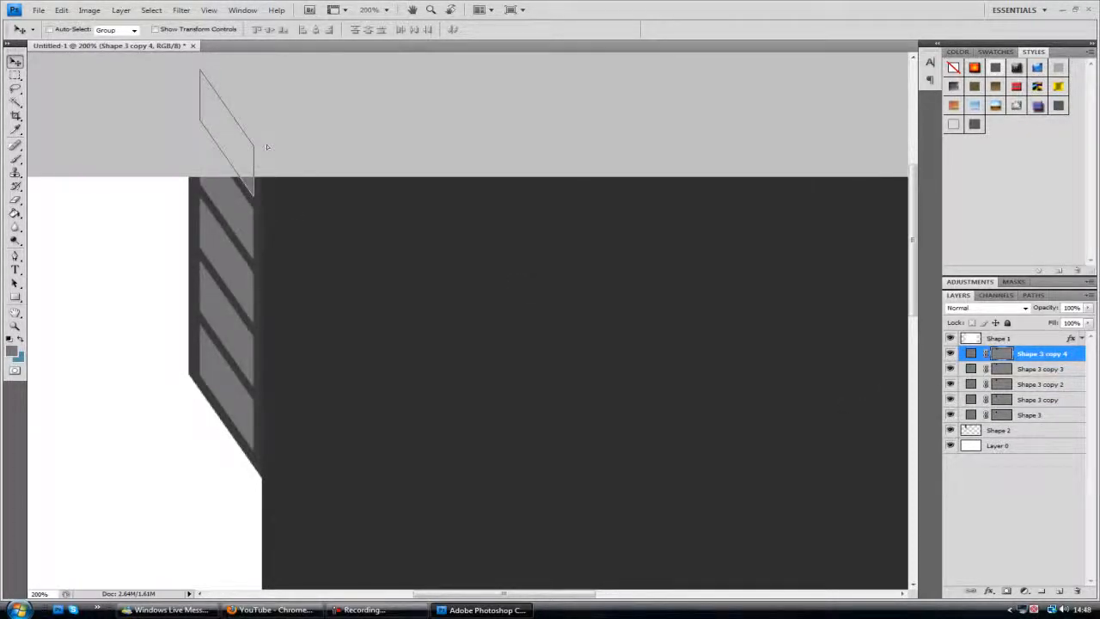
Add a linear Gradient Overlay with an angle of 0° to the dark slanted piece's layer, Shape 2.
{"action": "left_click", "coordinate": [997, 432]}
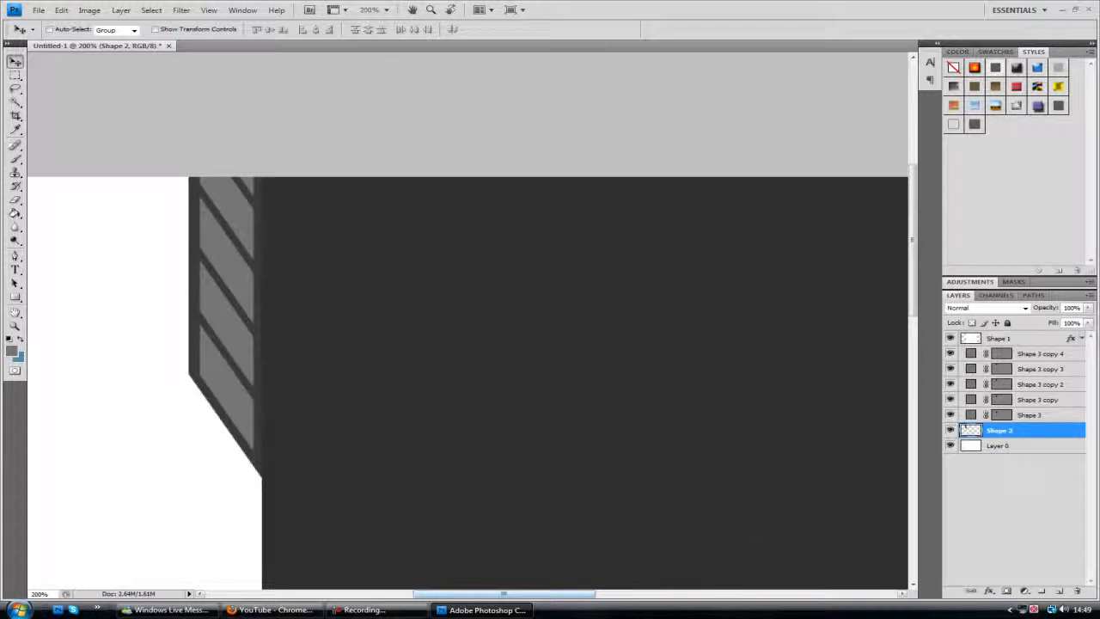
{"action": "double_click", "coordinate": [1036, 432]}
{"action": "left_click", "coordinate": [370, 296]}
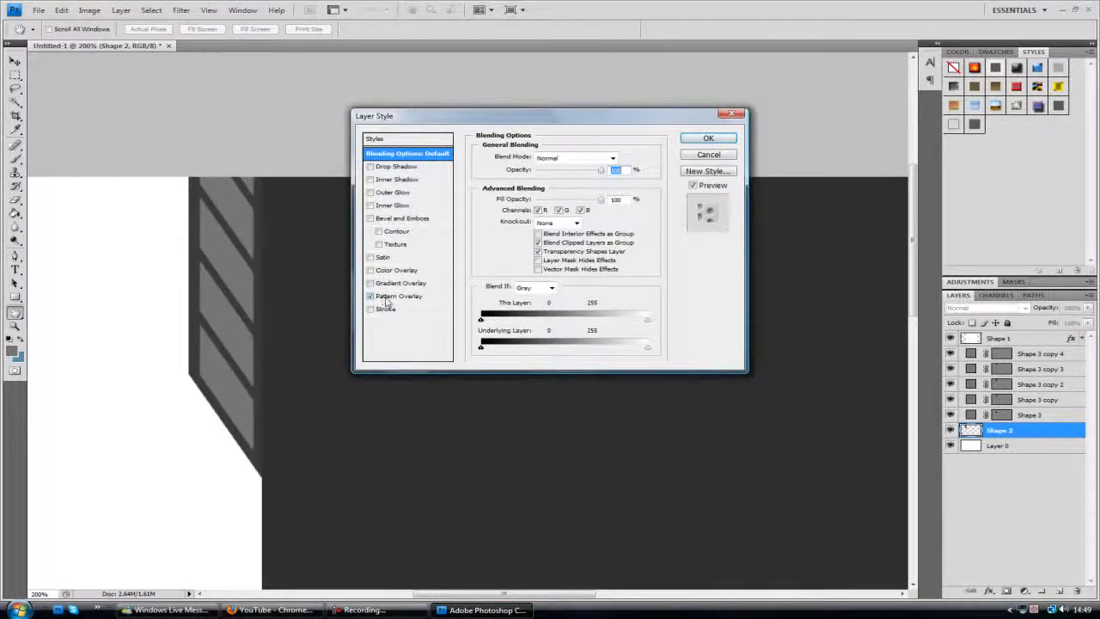
{"action": "left_click", "coordinate": [386, 297]}
{"action": "left_click", "coordinate": [371, 294]}
{"action": "left_click", "coordinate": [370, 282]}
{"action": "left_click", "coordinate": [397, 284]}
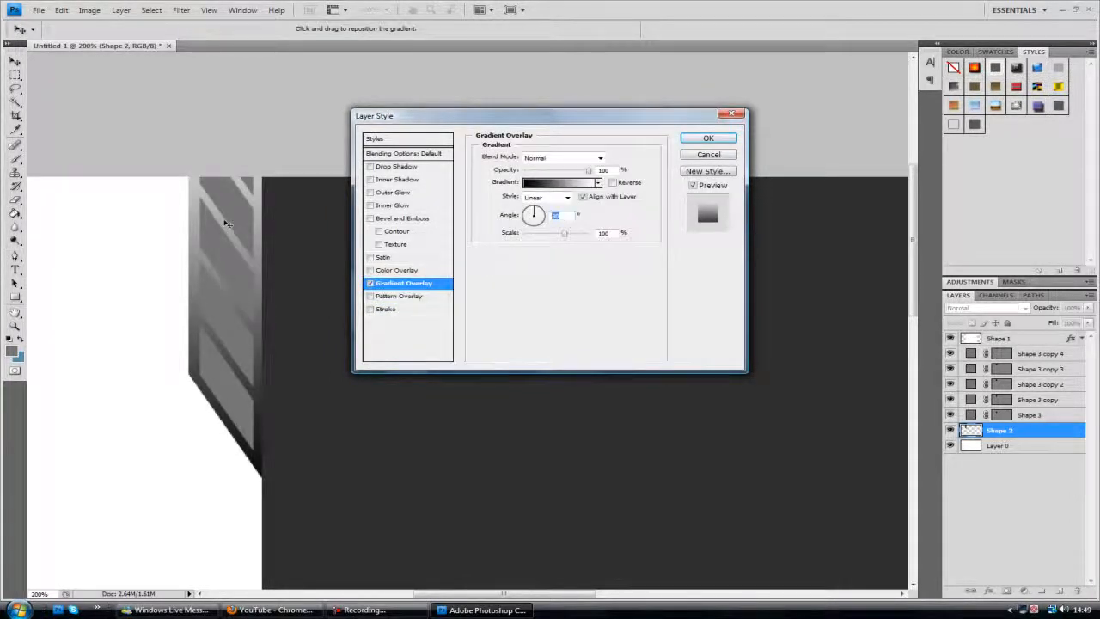
{"action": "type", "text": "0"}
Set the overlay gradient's start stop to near-black and its end stop to dark grey 202020.
{"action": "left_click", "coordinate": [550, 183]}
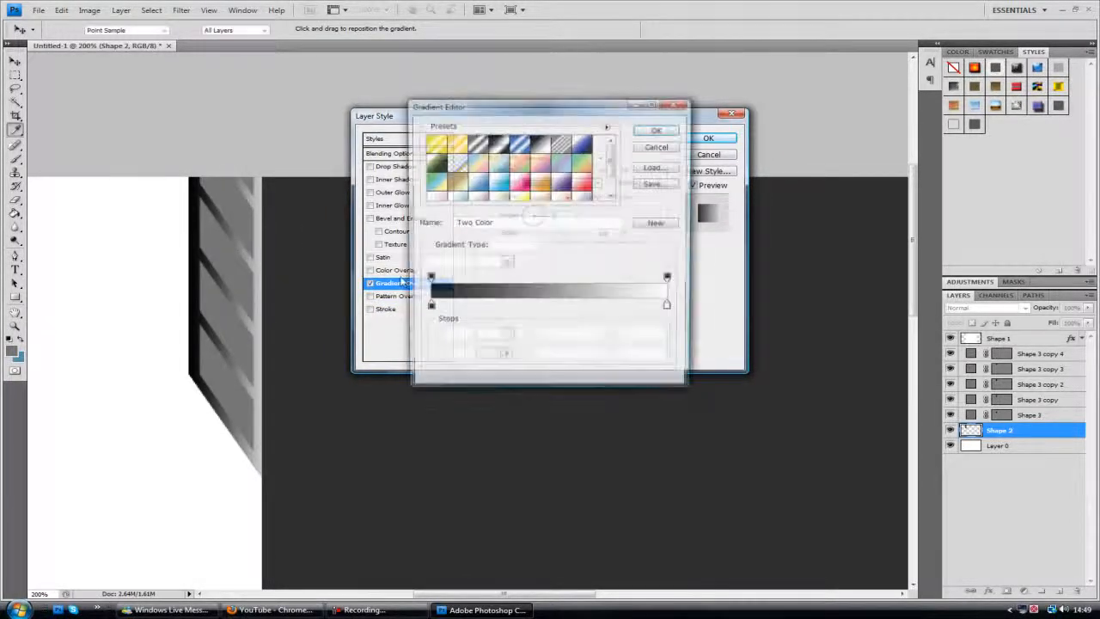
{"action": "left_click", "coordinate": [429, 307]}
{"action": "double_click", "coordinate": [429, 307]}
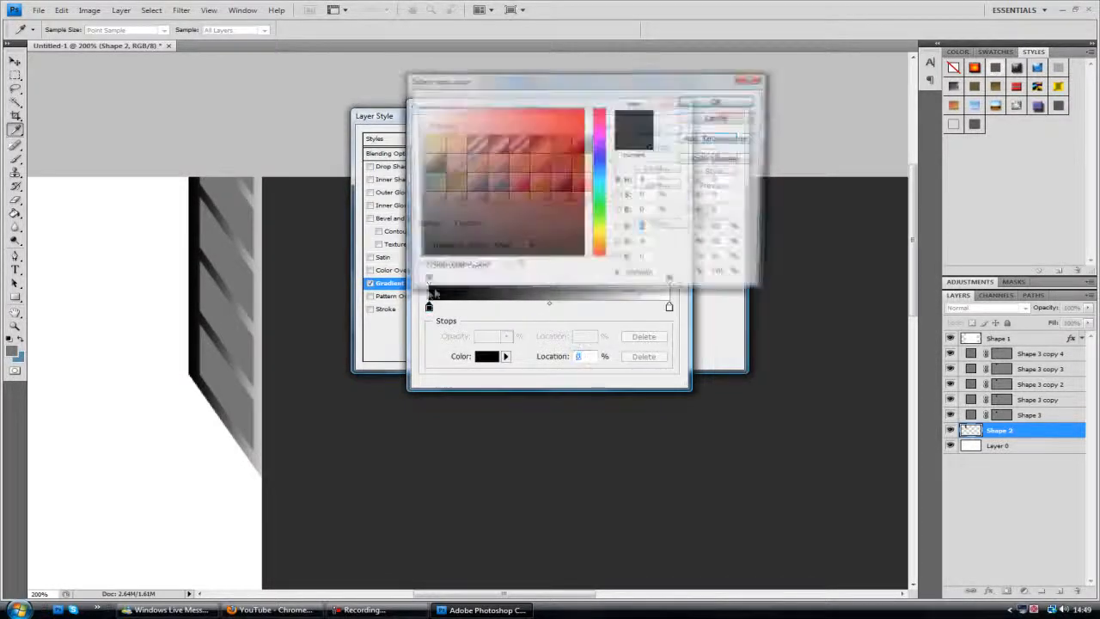
{"action": "left_click", "coordinate": [717, 101]}
{"action": "double_click", "coordinate": [669, 308]}
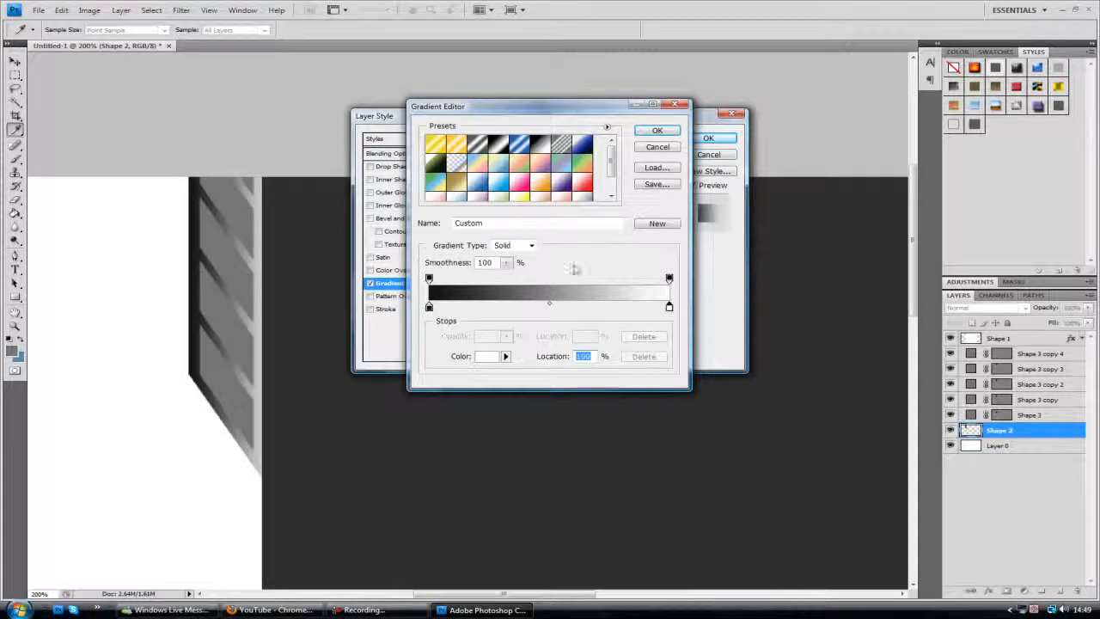
{"action": "left_click", "coordinate": [418, 241]}
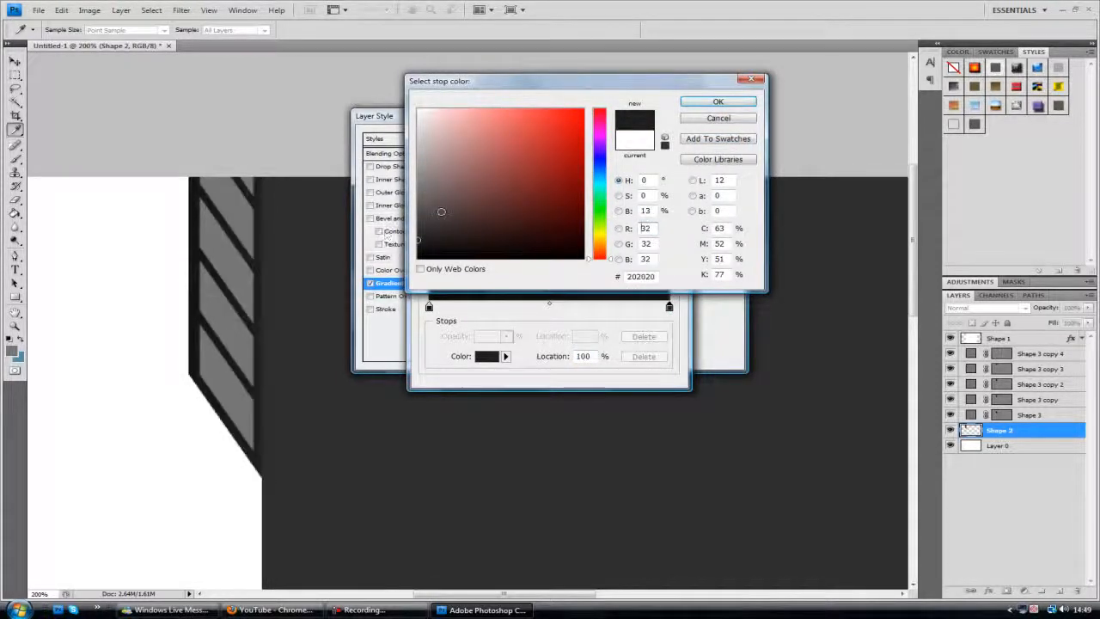
{"action": "left_click", "coordinate": [716, 101]}
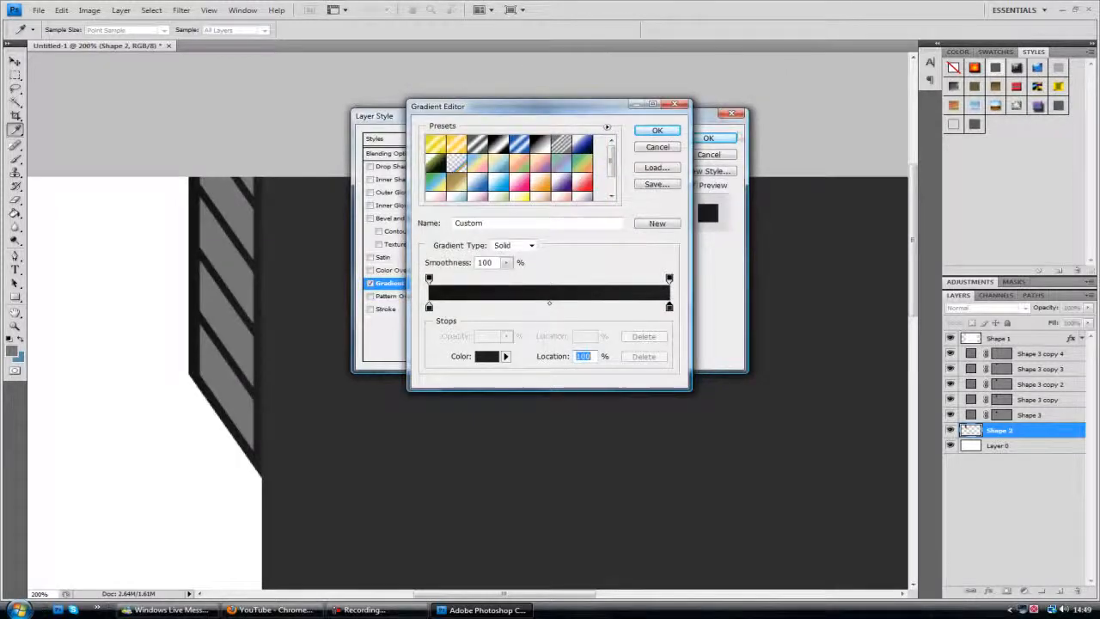
{"action": "left_click", "coordinate": [660, 131]}
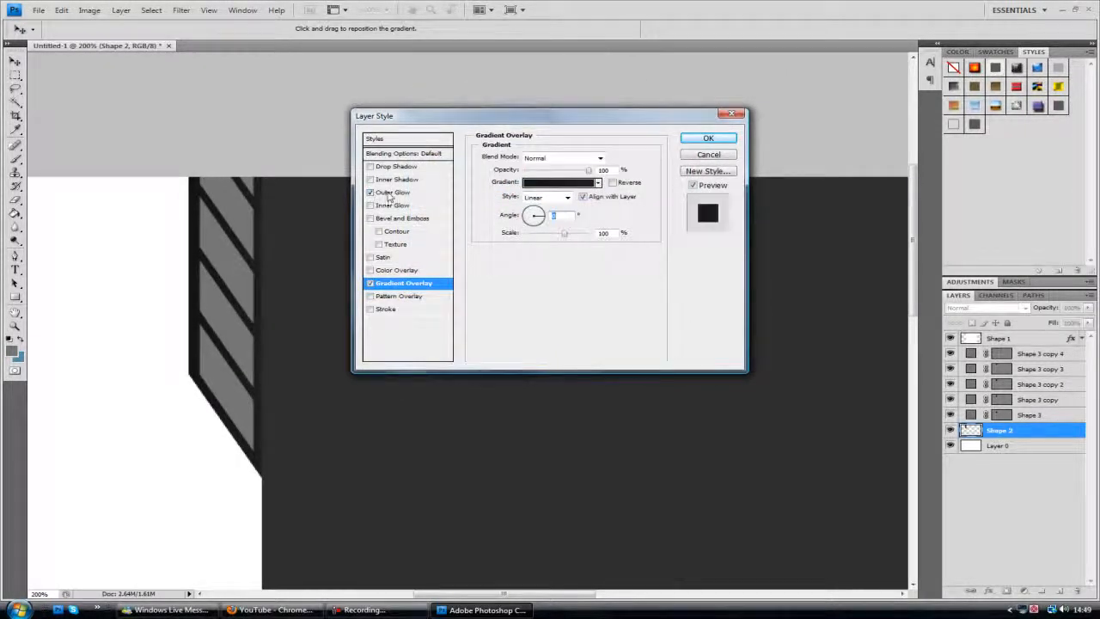
Add a black Outer Glow with Normal blend mode to the dark slanted piece.
{"action": "left_click", "coordinate": [370, 193]}
{"action": "left_click", "coordinate": [559, 158]}
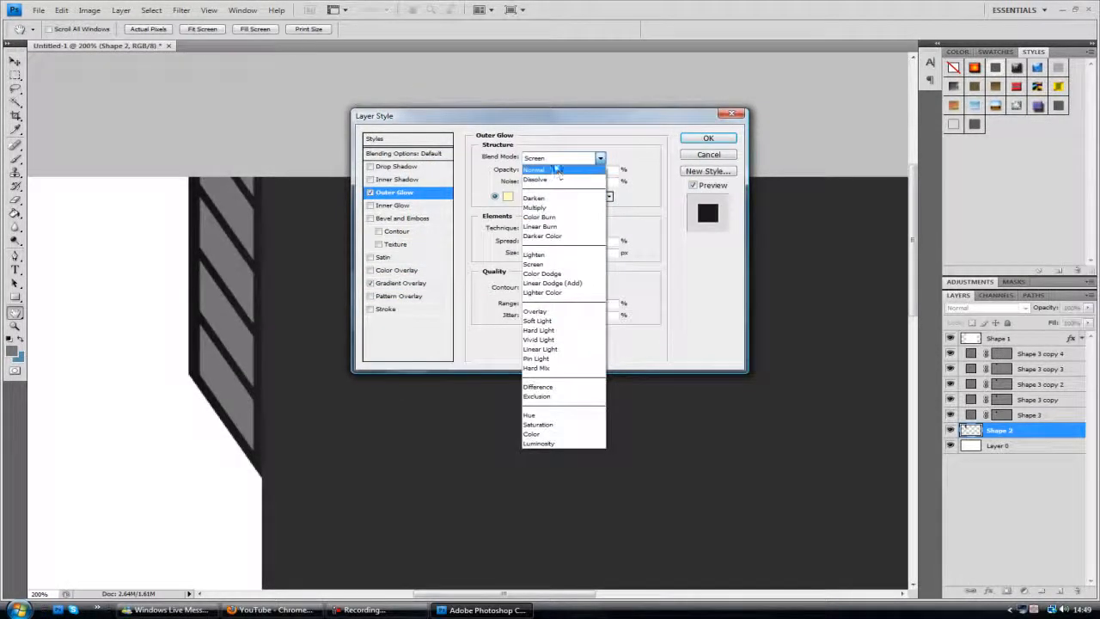
{"action": "left_click", "coordinate": [556, 169]}
{"action": "left_click", "coordinate": [508, 197]}
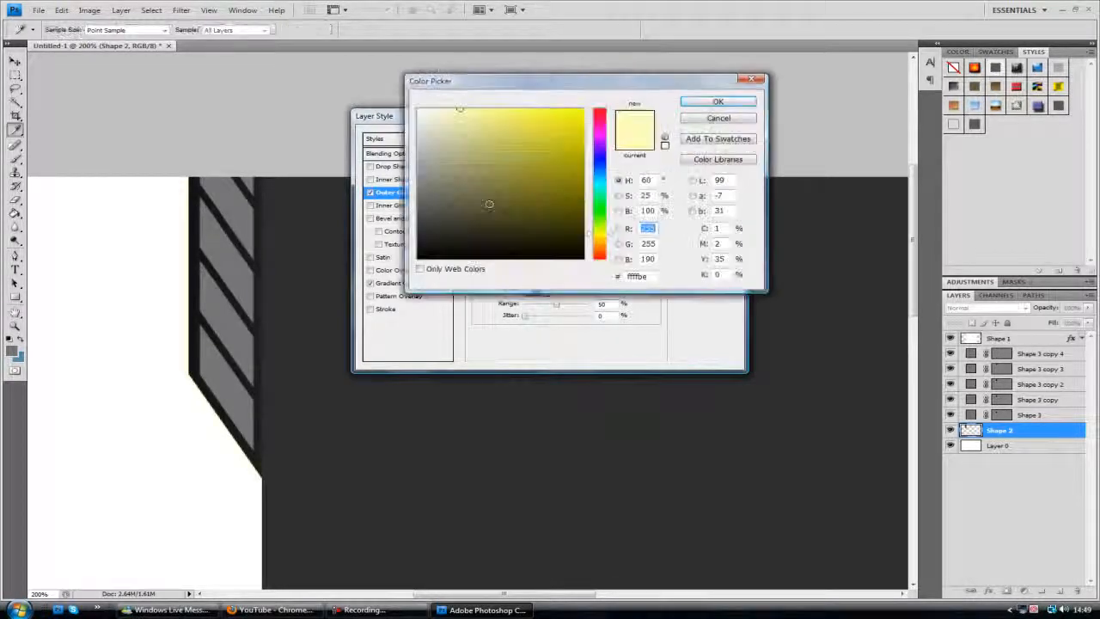
{"action": "left_click_drag", "start_coordinate": [489, 203], "coordinate": [416, 259]}
{"action": "left_click", "coordinate": [707, 105]}
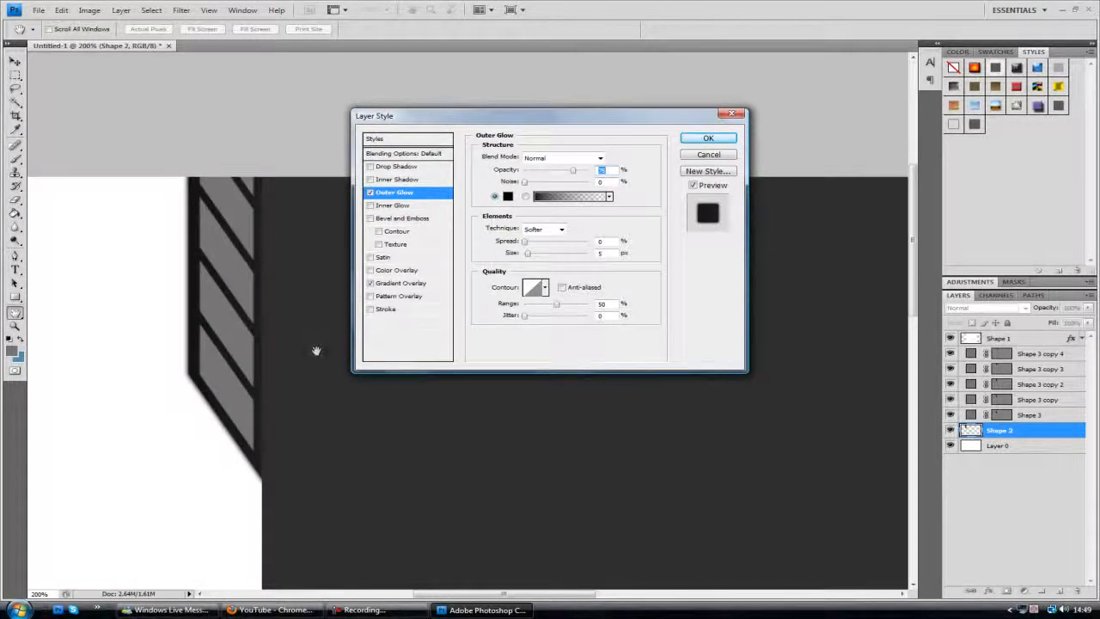
Add a light grey b4b4b4 Stroke to the dark slanted piece, positioned Inside and 1 px wide.
{"action": "left_click", "coordinate": [370, 308]}
{"action": "left_click", "coordinate": [388, 309]}
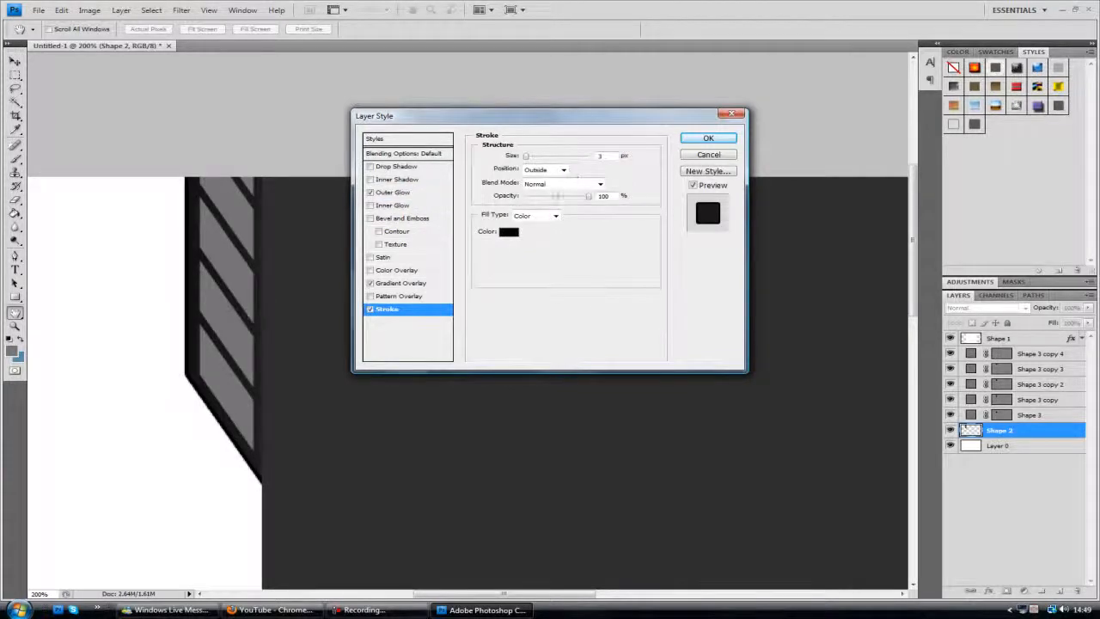
{"action": "left_click", "coordinate": [507, 231]}
{"action": "left_click", "coordinate": [417, 152]}
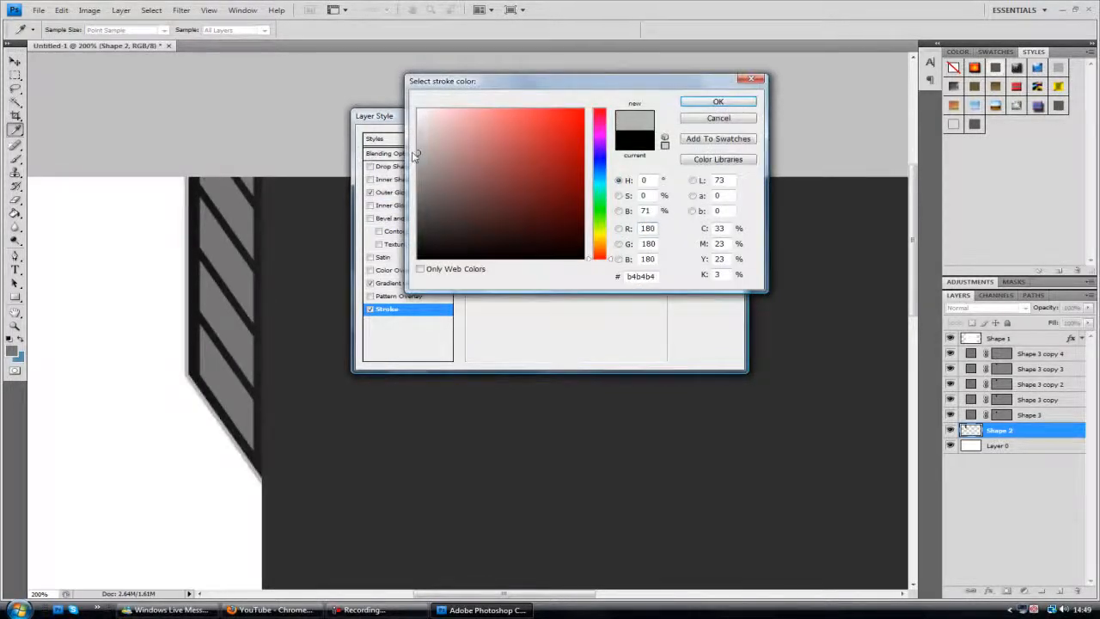
{"action": "left_click", "coordinate": [722, 102]}
{"action": "left_click", "coordinate": [560, 169]}
{"action": "left_click", "coordinate": [551, 191]}
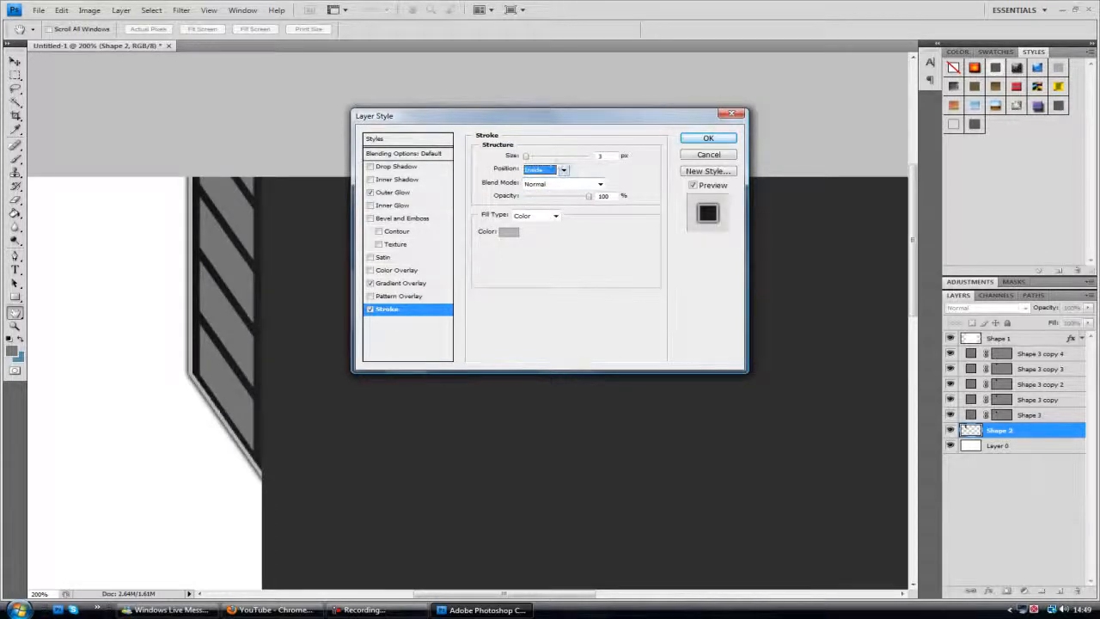
{"action": "left_click", "coordinate": [510, 156]}
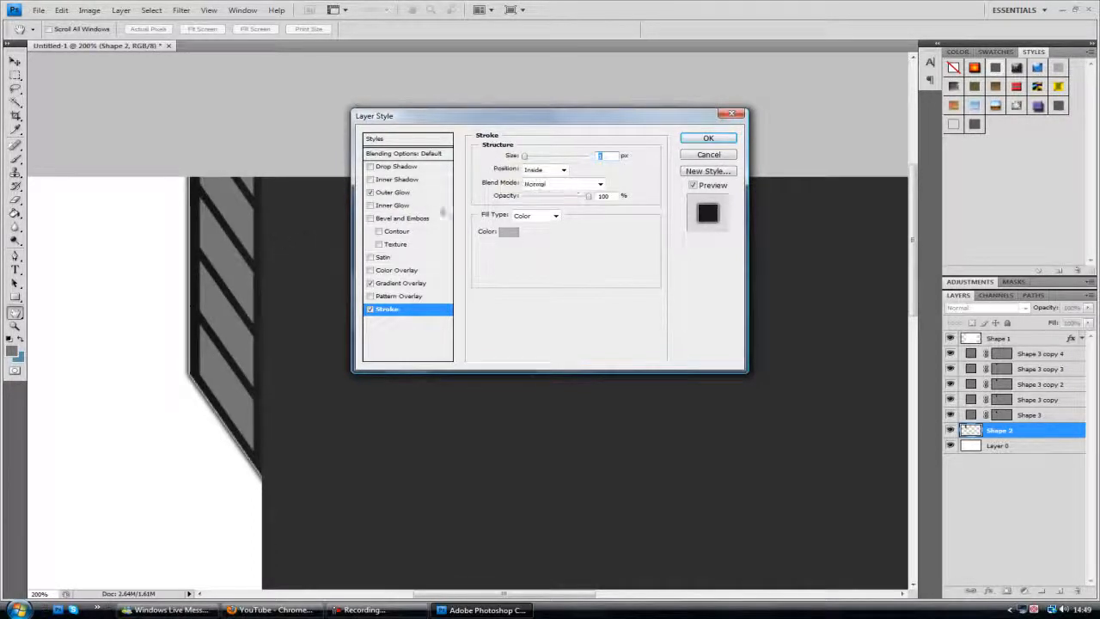
Add a Bevel and Emboss to the dark slanted piece with 0% shadow opacity, a 121° light angle and 58° altitude.
{"action": "left_click", "coordinate": [381, 220]}
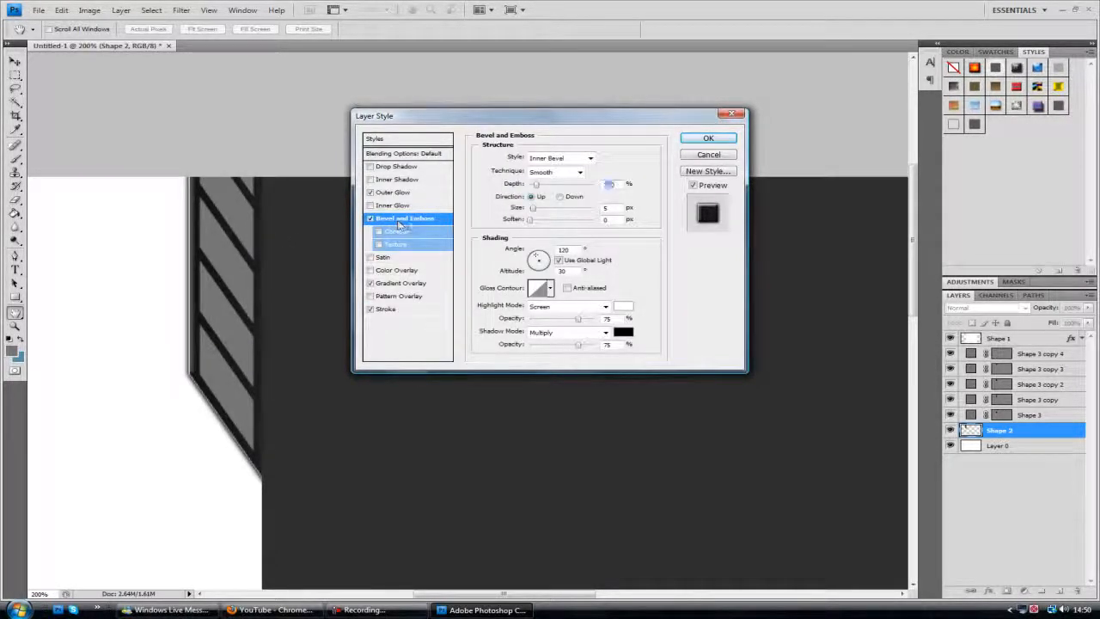
{"action": "left_click_drag", "start_coordinate": [577, 345], "coordinate": [440, 341]}
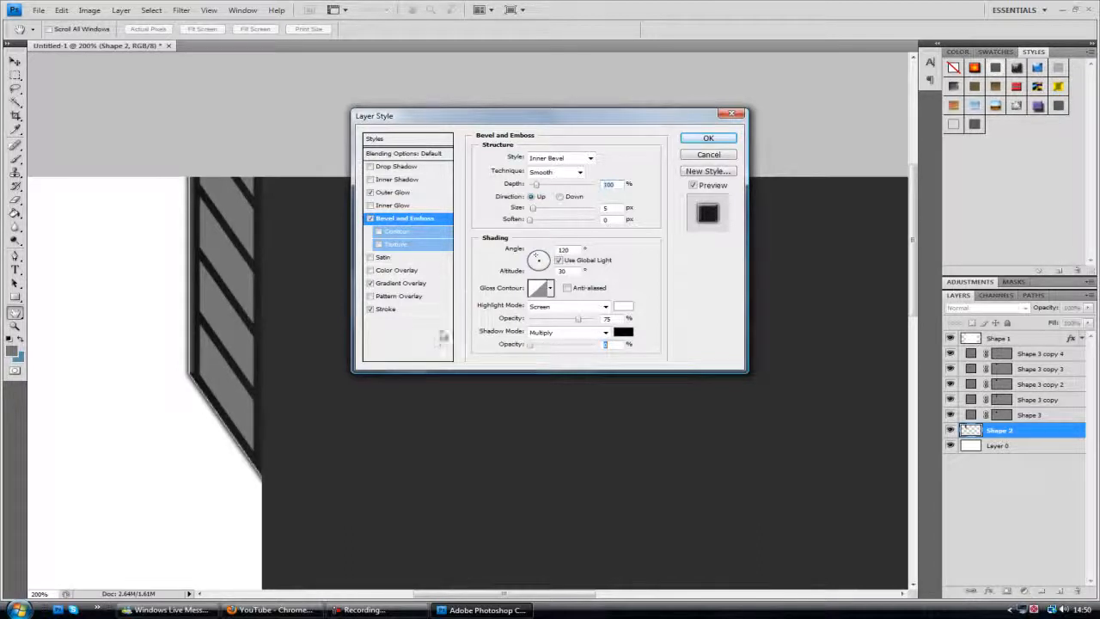
{"action": "left_click_drag", "start_coordinate": [535, 260], "coordinate": [537, 262]}
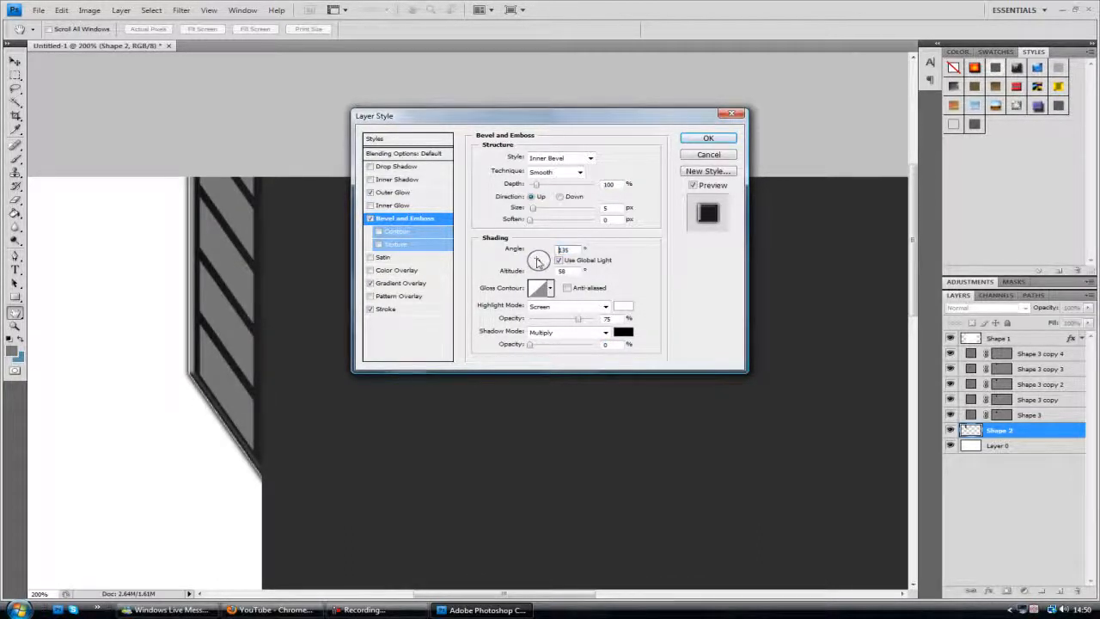
{"action": "left_click_drag", "start_coordinate": [537, 261], "coordinate": [537, 261]}
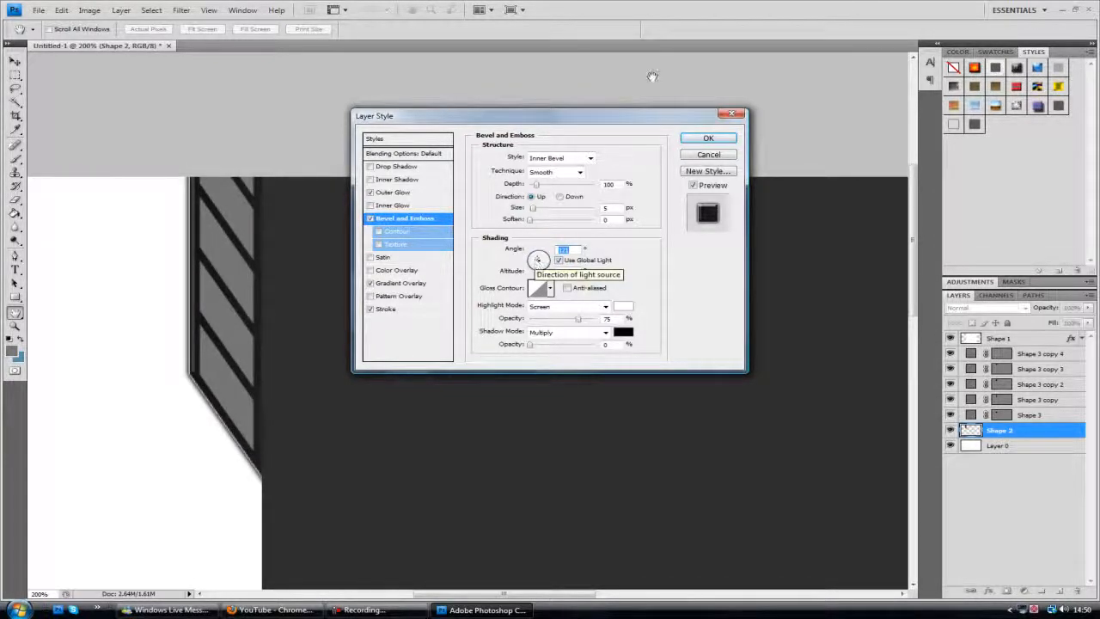
{"action": "left_click", "coordinate": [707, 139]}
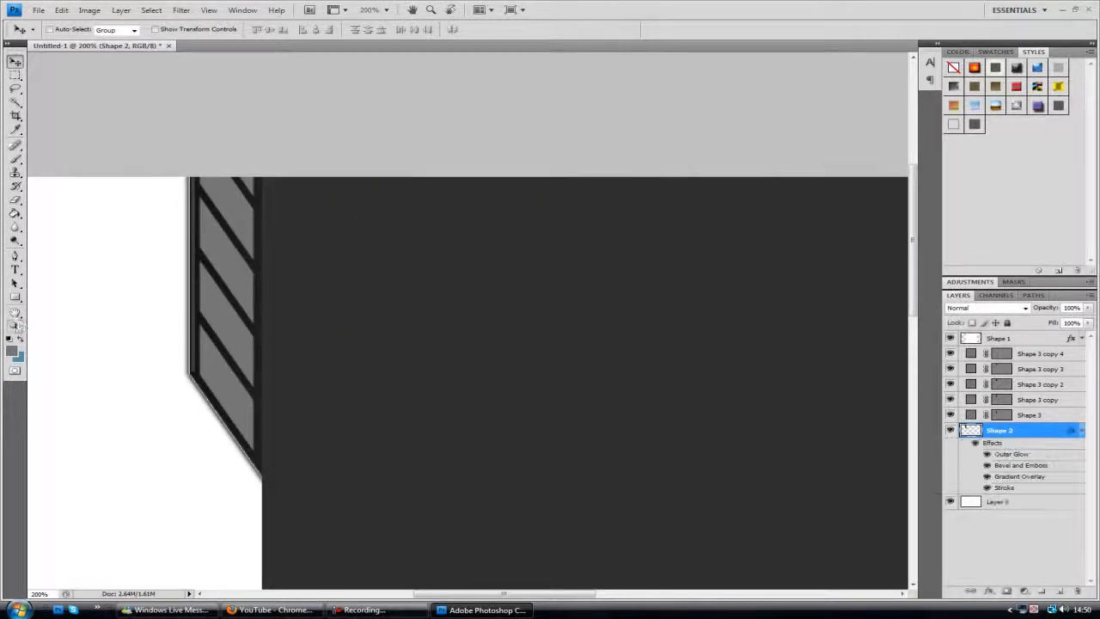
{"action": "left_click", "coordinate": [14, 325]}
{"action": "right_click", "coordinate": [171, 237]}
{"action": "left_click", "coordinate": [192, 250]}
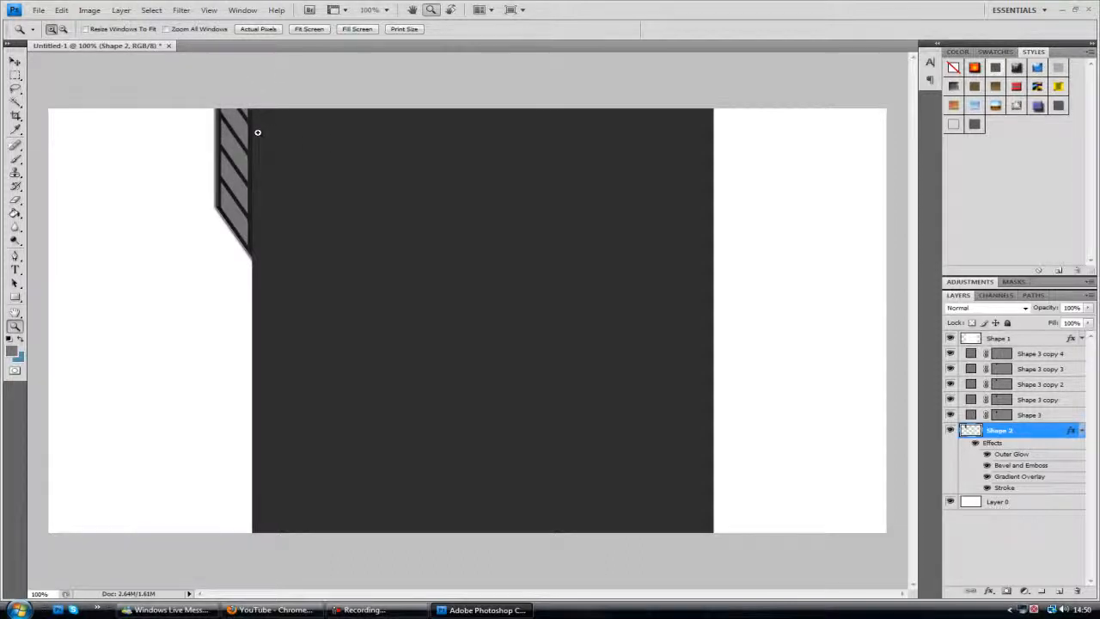
{"action": "right_click", "coordinate": [210, 155]}
{"action": "left_click", "coordinate": [226, 177]}
{"action": "left_click", "coordinate": [220, 156]}
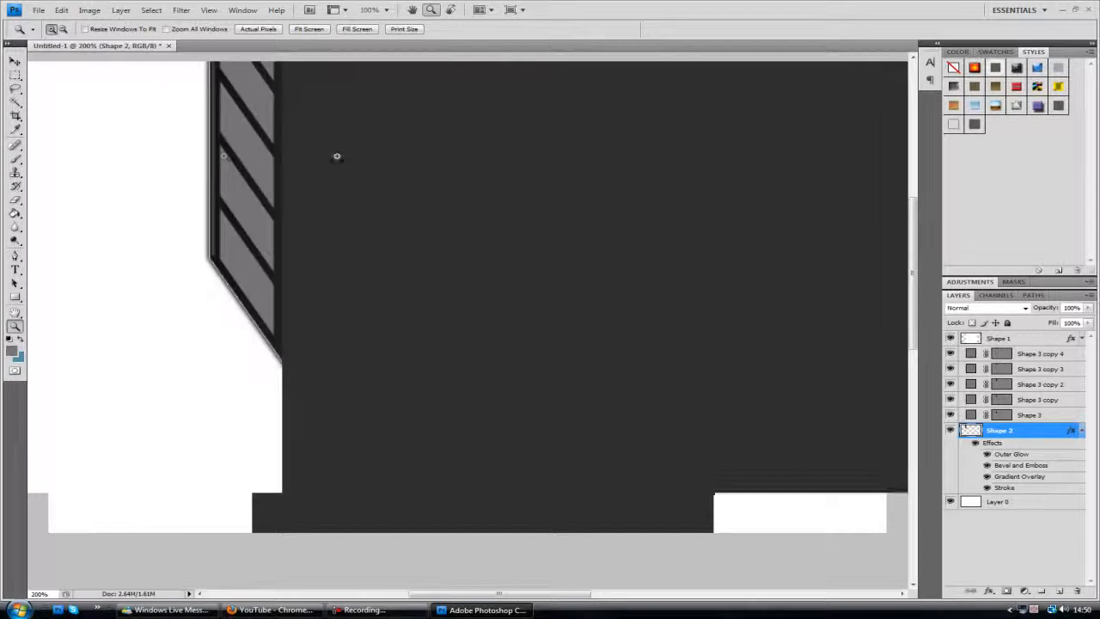
{"action": "left_click_drag", "start_coordinate": [916, 295], "coordinate": [915, 258]}
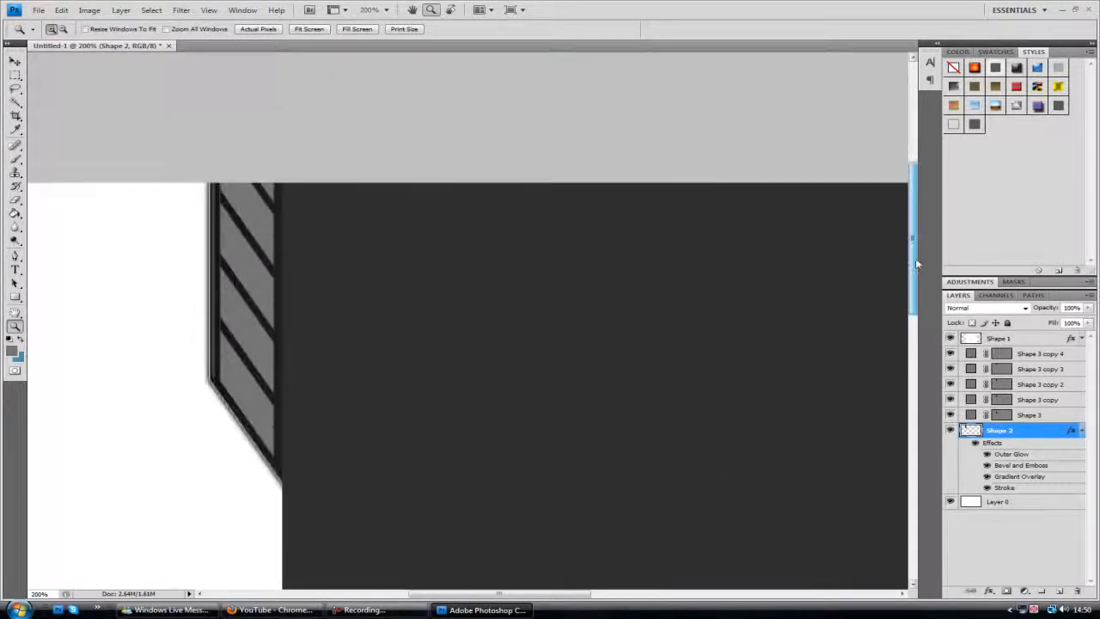
Add a dark grey 515151 Color Overlay to the lowest slanted box's layer, Shape 3.
{"action": "left_click", "coordinate": [1081, 431]}
{"action": "left_click", "coordinate": [1066, 415]}
{"action": "double_click", "coordinate": [1066, 415]}
{"action": "left_click", "coordinate": [371, 270]}
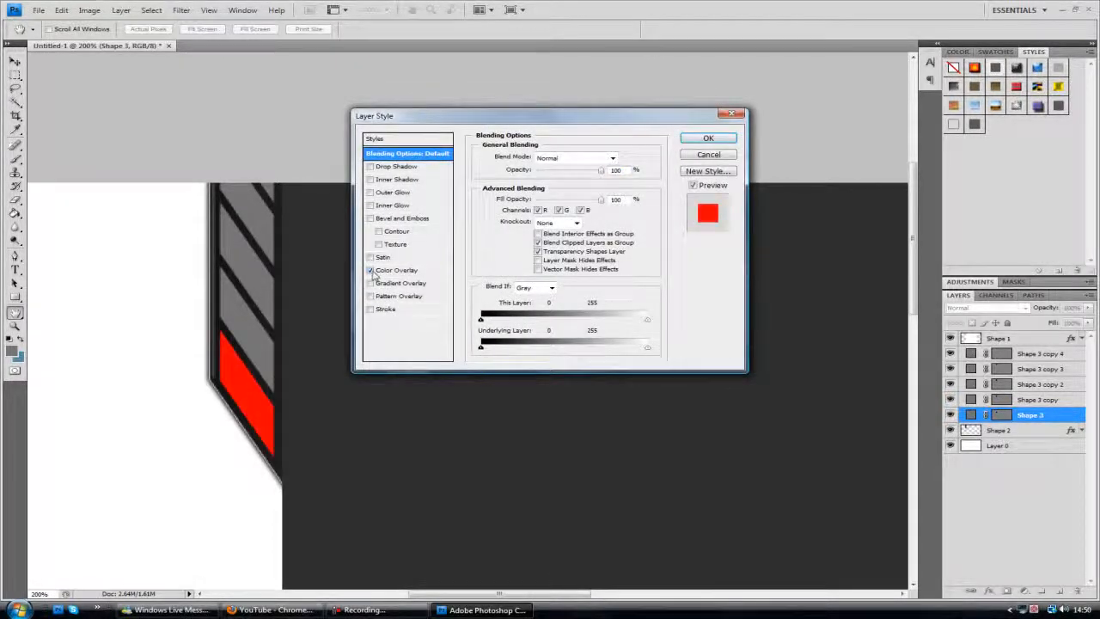
{"action": "left_click", "coordinate": [371, 270]}
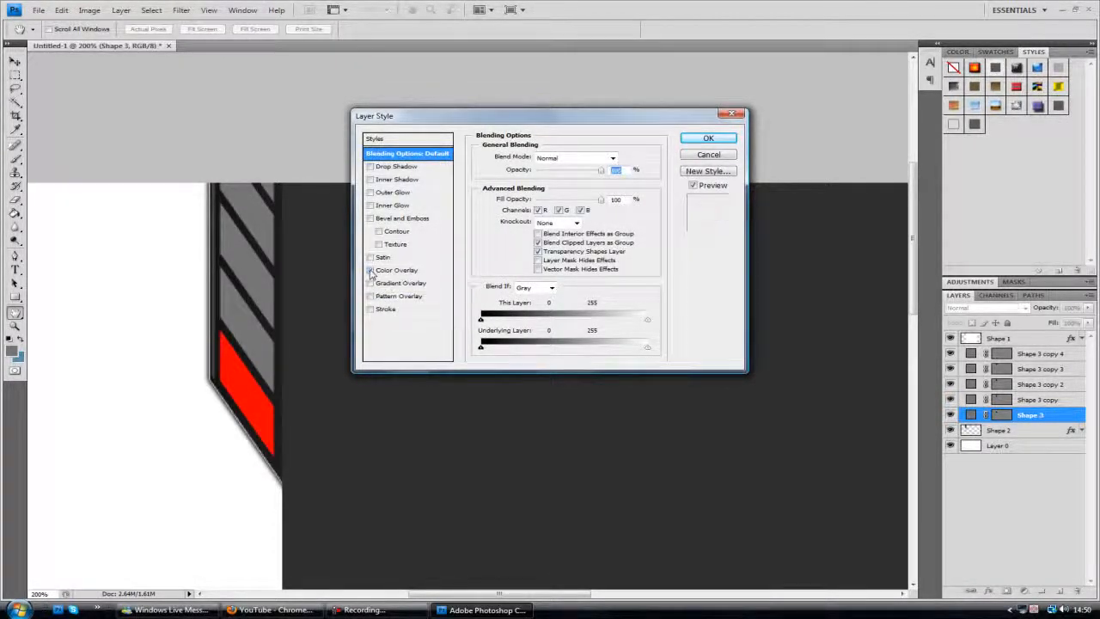
{"action": "left_click", "coordinate": [400, 270]}
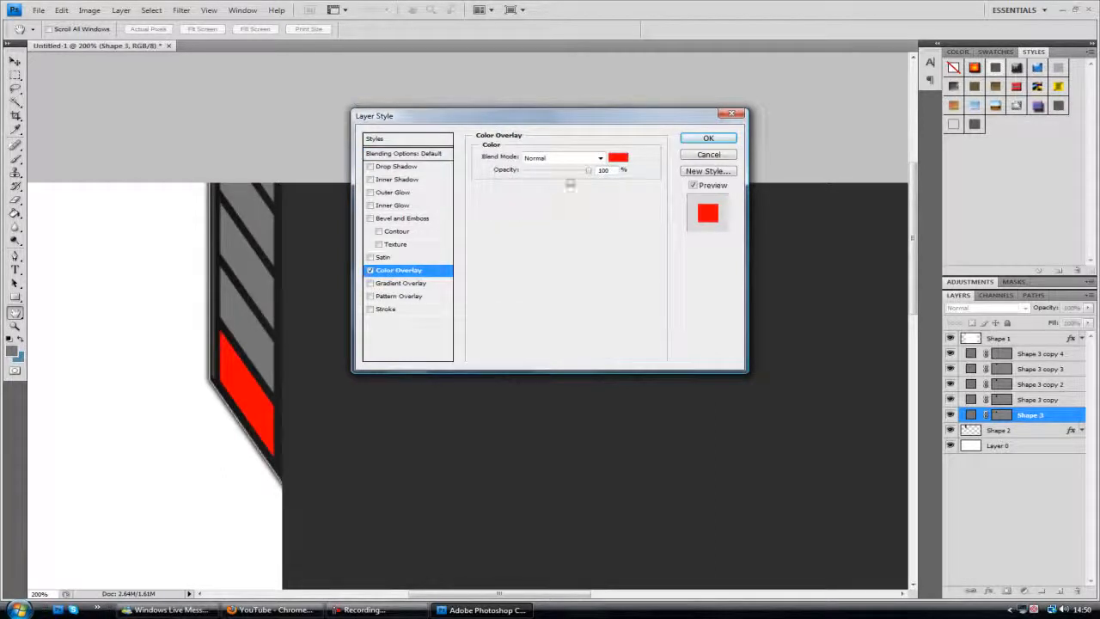
{"action": "left_click", "coordinate": [615, 158]}
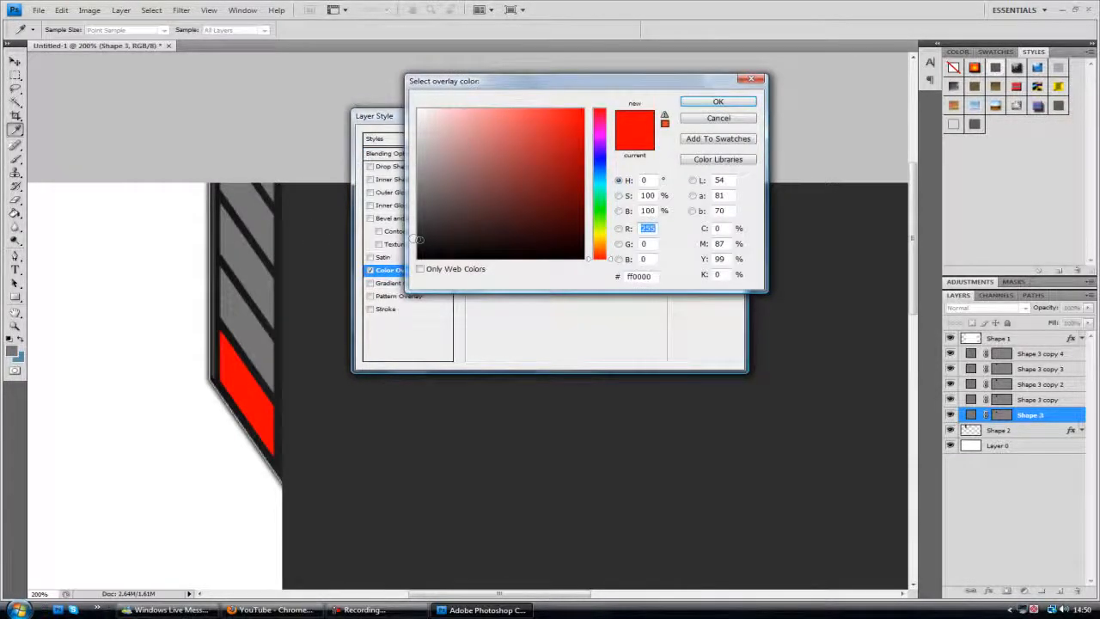
{"action": "left_click", "coordinate": [414, 239]}
{"action": "mouse_move", "coordinate": [430, 232]}
{"action": "left_mouse_down"}
{"action": "mouse_move", "coordinate": [408, 211]}
{"action": "mouse_move", "coordinate": [418, 207]}
{"action": "mouse_move", "coordinate": [412, 215]}
{"action": "left_mouse_up"}
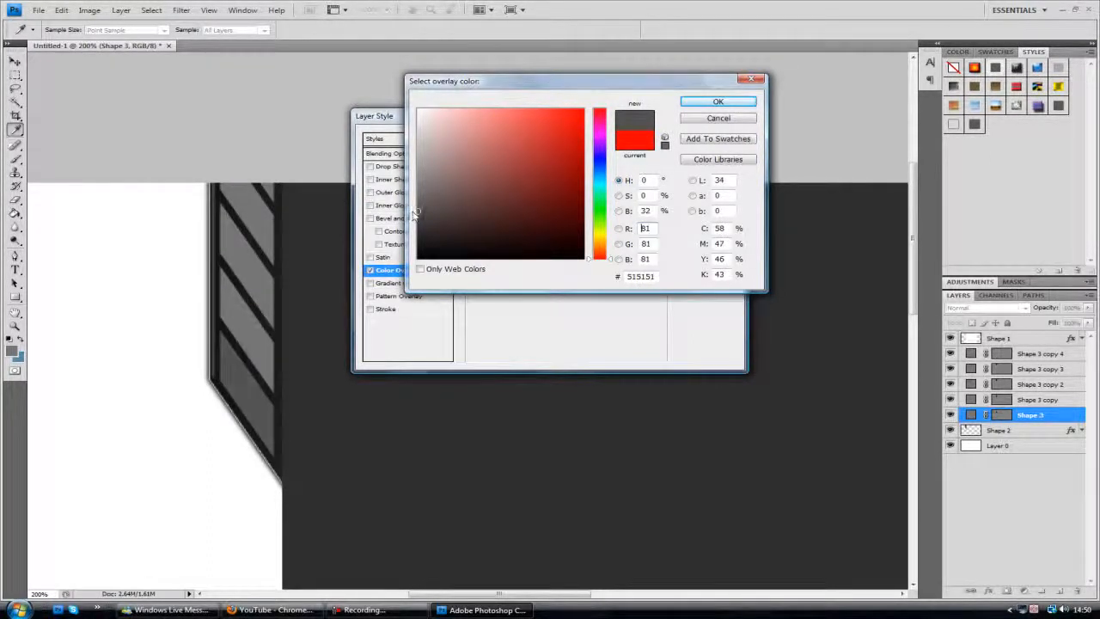
{"action": "left_click", "coordinate": [716, 102]}
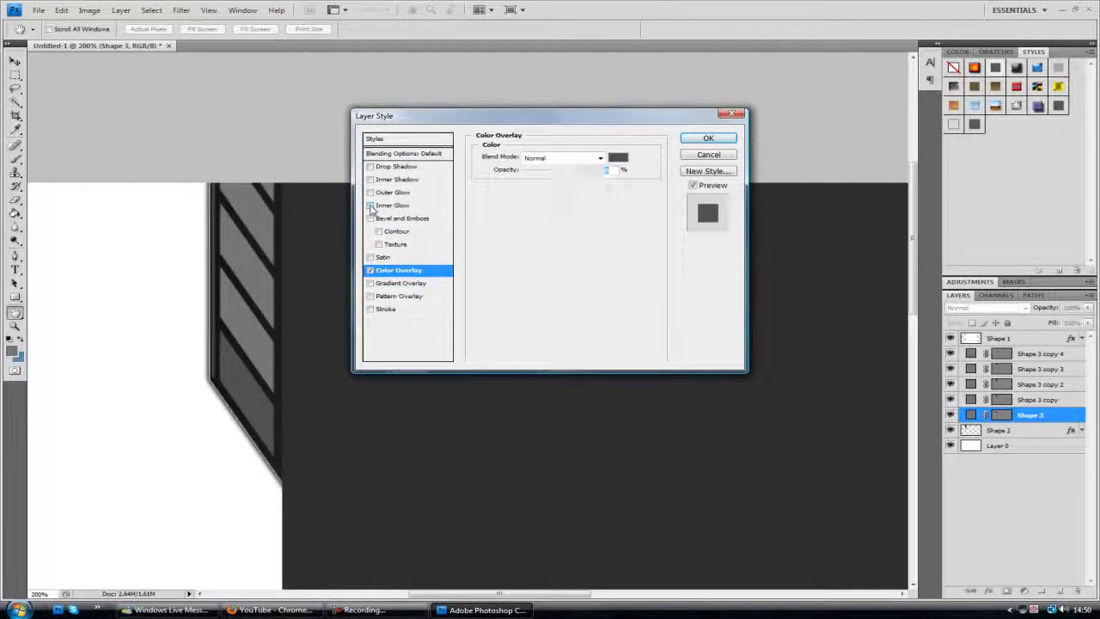
Add a black Inner Glow with Normal blend mode to the lowest slanted box.
{"action": "left_click", "coordinate": [370, 206]}
{"action": "left_click", "coordinate": [394, 206]}
{"action": "left_click", "coordinate": [560, 158]}
{"action": "left_click", "coordinate": [550, 169]}
{"action": "left_click", "coordinate": [507, 199]}
{"action": "left_click_drag", "start_coordinate": [507, 207], "coordinate": [371, 272]}
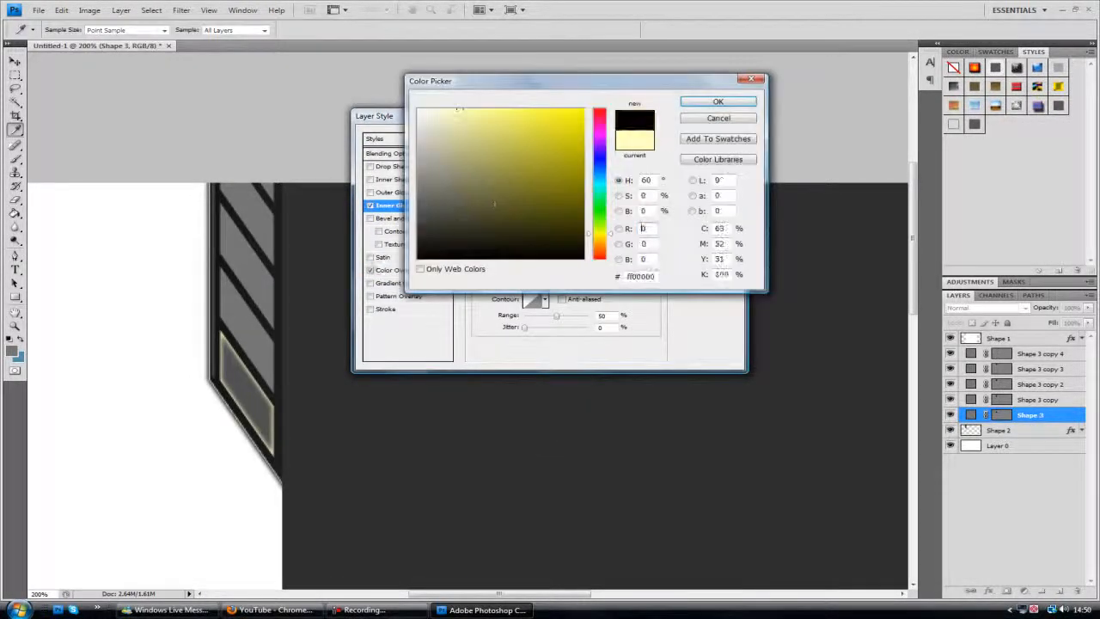
{"action": "left_click", "coordinate": [698, 100]}
Add a white Stroke to the lowest slanted box, 1 px wide and positioned Inside.
{"action": "left_click", "coordinate": [369, 309]}
{"action": "left_click", "coordinate": [388, 308]}
{"action": "left_click", "coordinate": [510, 231]}
{"action": "left_click_drag", "start_coordinate": [481, 172], "coordinate": [410, 103]}
{"action": "left_click", "coordinate": [718, 103]}
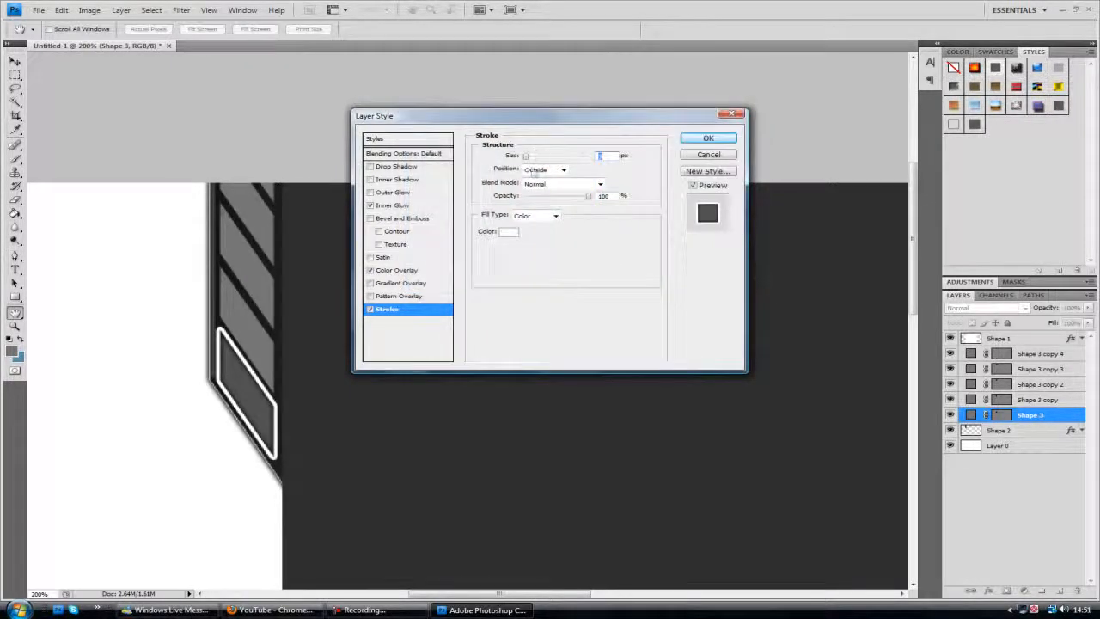
{"action": "left_click_drag", "start_coordinate": [526, 156], "coordinate": [439, 160]}
{"action": "left_click", "coordinate": [543, 170]}
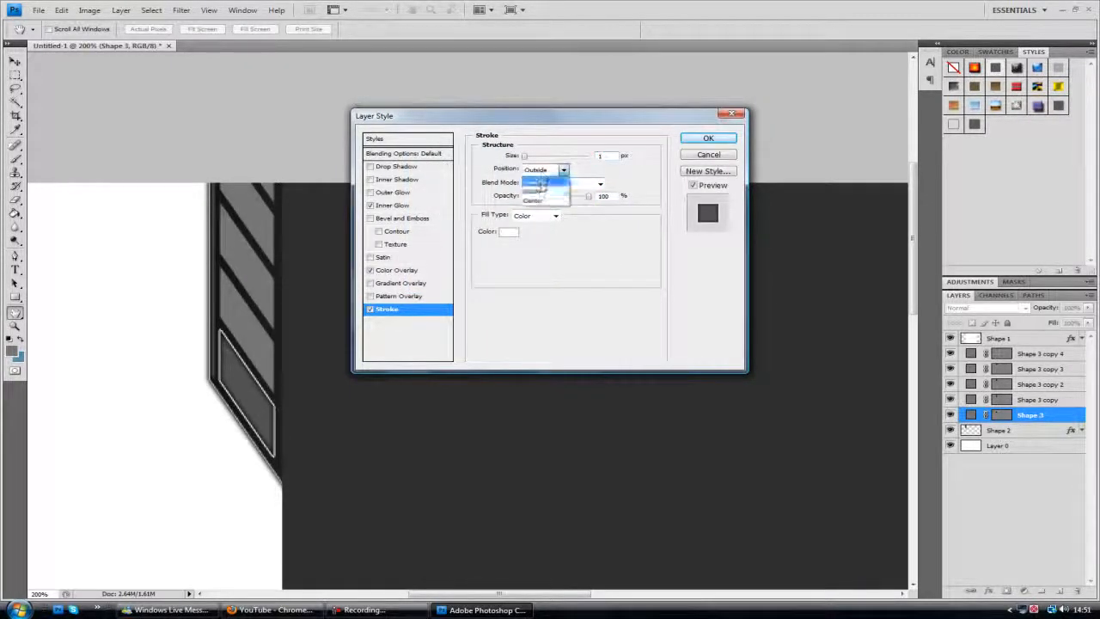
{"action": "left_click", "coordinate": [537, 197]}
{"action": "left_click", "coordinate": [543, 170]}
{"action": "left_click", "coordinate": [539, 190]}
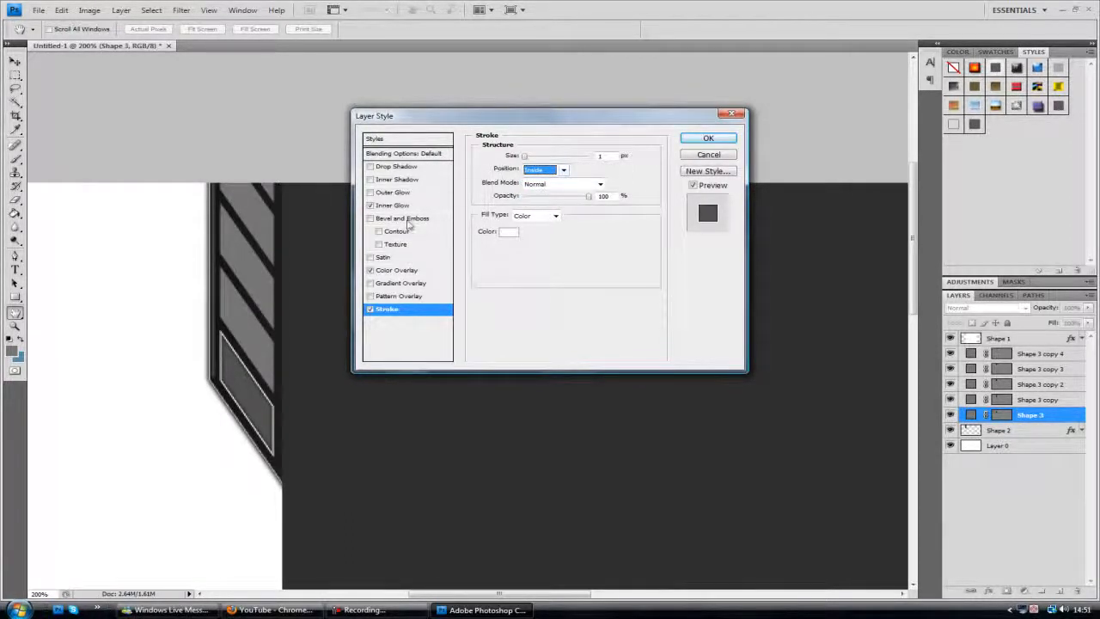
Set the lowest slanted box's Inner Glow opacity to 100% and slightly increase the glow size.
{"action": "left_click", "coordinate": [395, 206]}
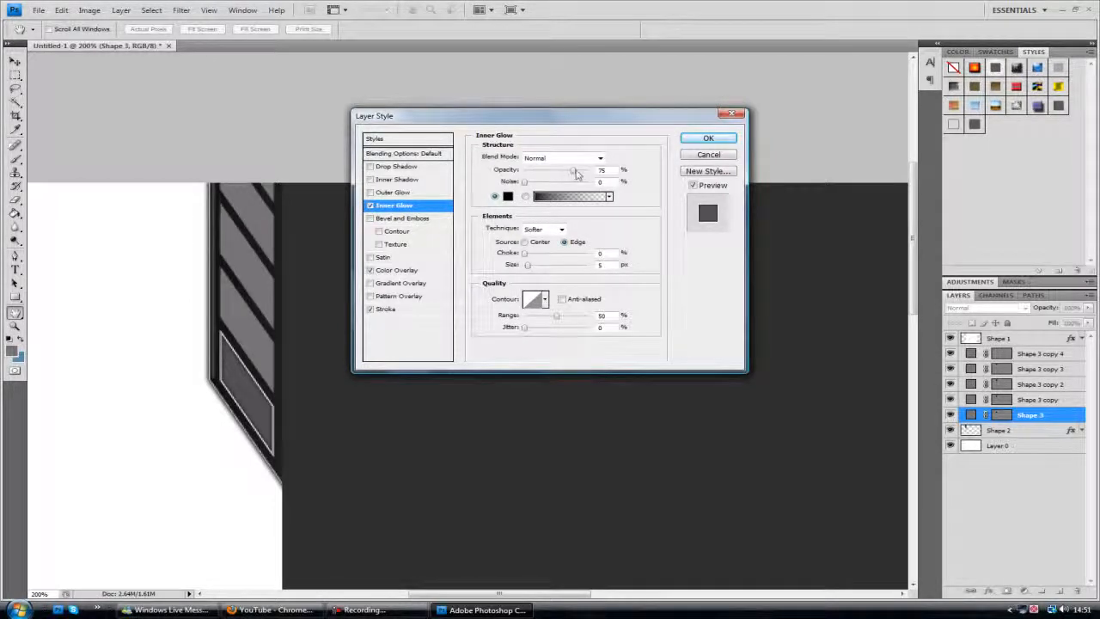
{"action": "left_click_drag", "start_coordinate": [573, 170], "coordinate": [621, 171]}
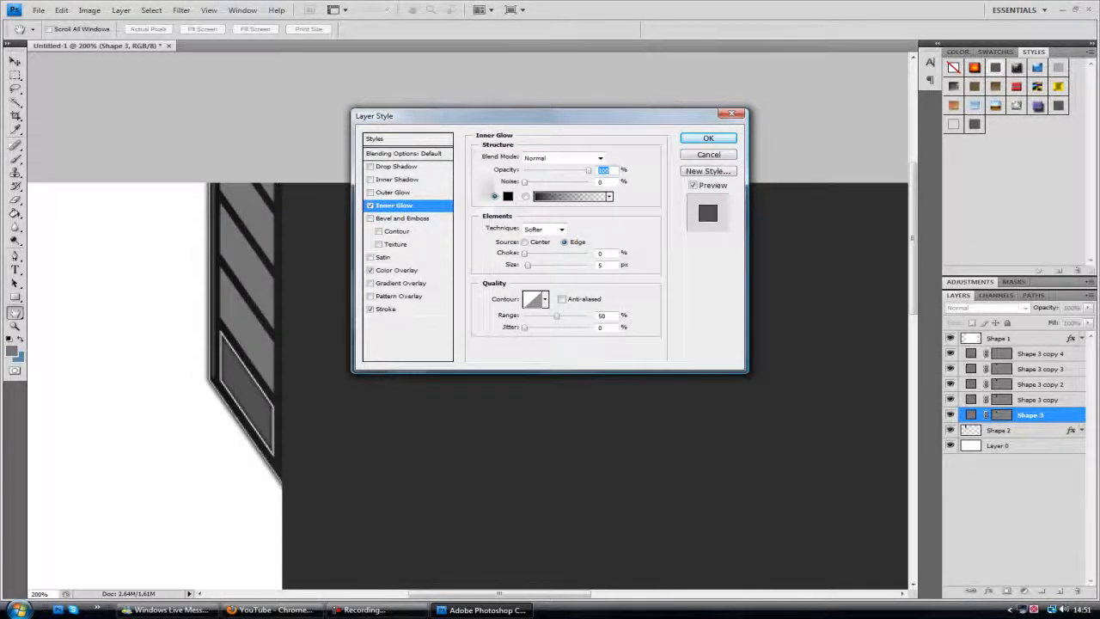
{"action": "left_click_drag", "start_coordinate": [527, 264], "coordinate": [532, 269]}
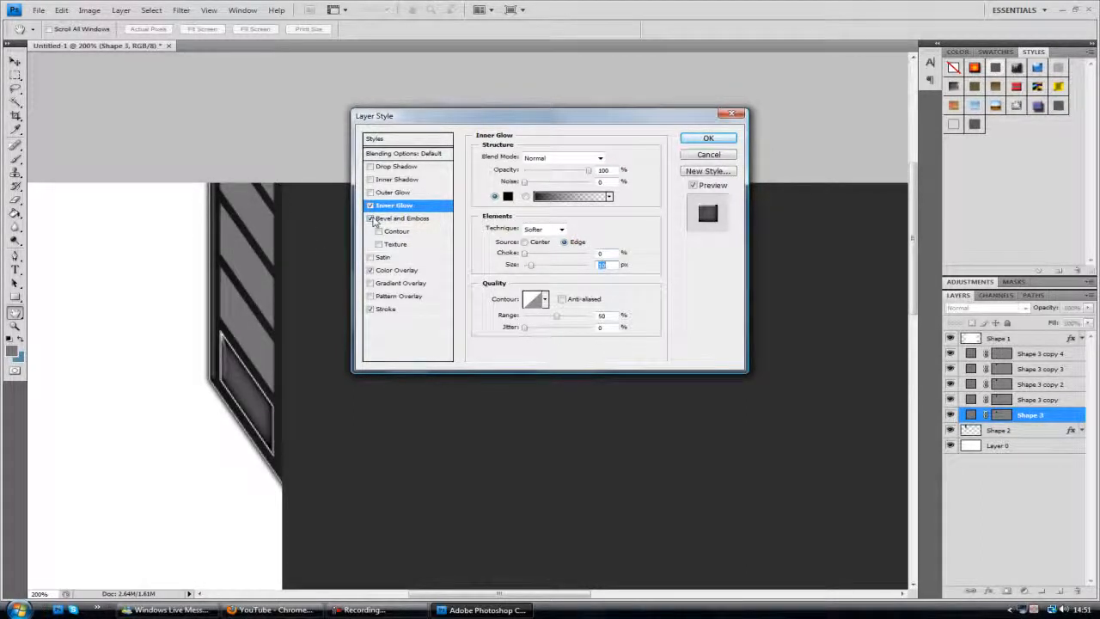
Add a Bevel and Emboss to the lowest slanted box with 0% shadow opacity, a 90° light angle and 79° altitude.
{"action": "left_click", "coordinate": [391, 219]}
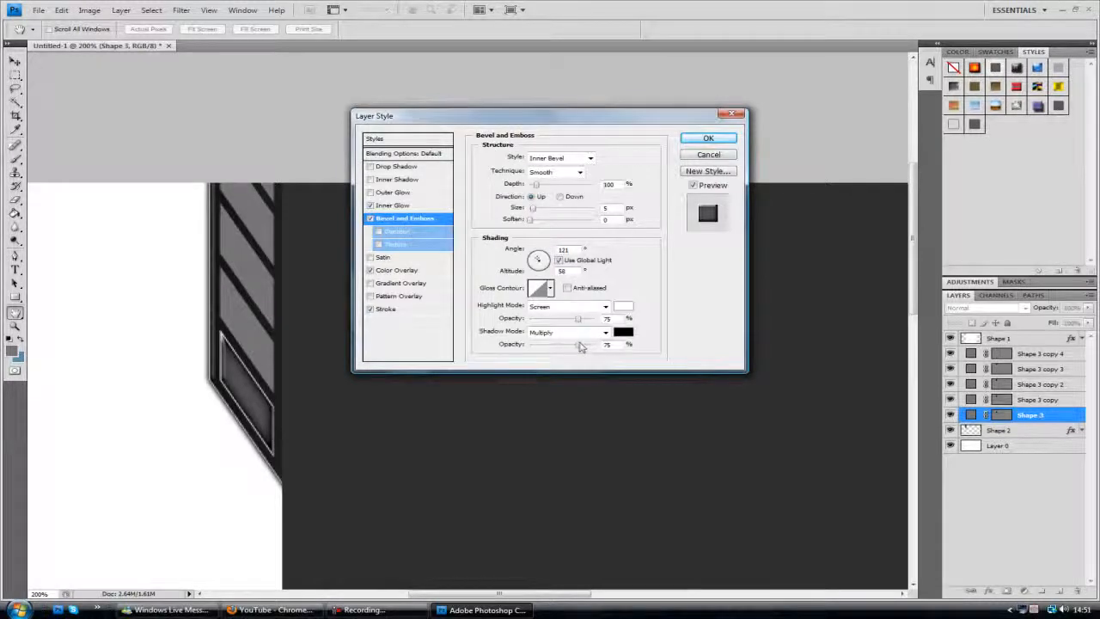
{"action": "left_click", "coordinate": [538, 262]}
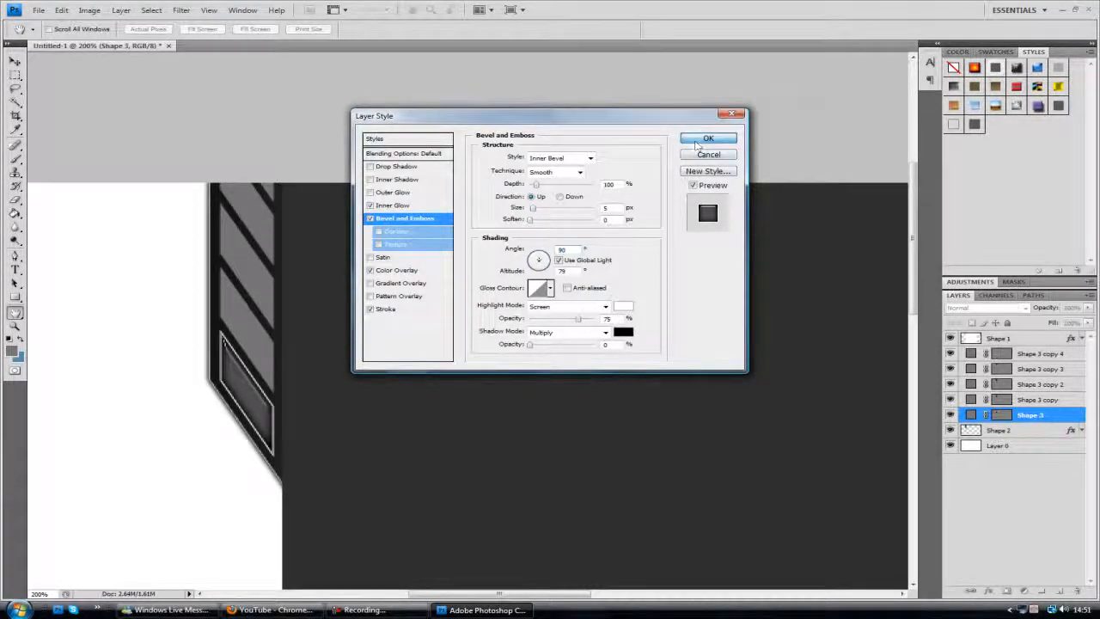
{"action": "left_click", "coordinate": [730, 137]}
{"action": "left_click", "coordinate": [730, 135]}
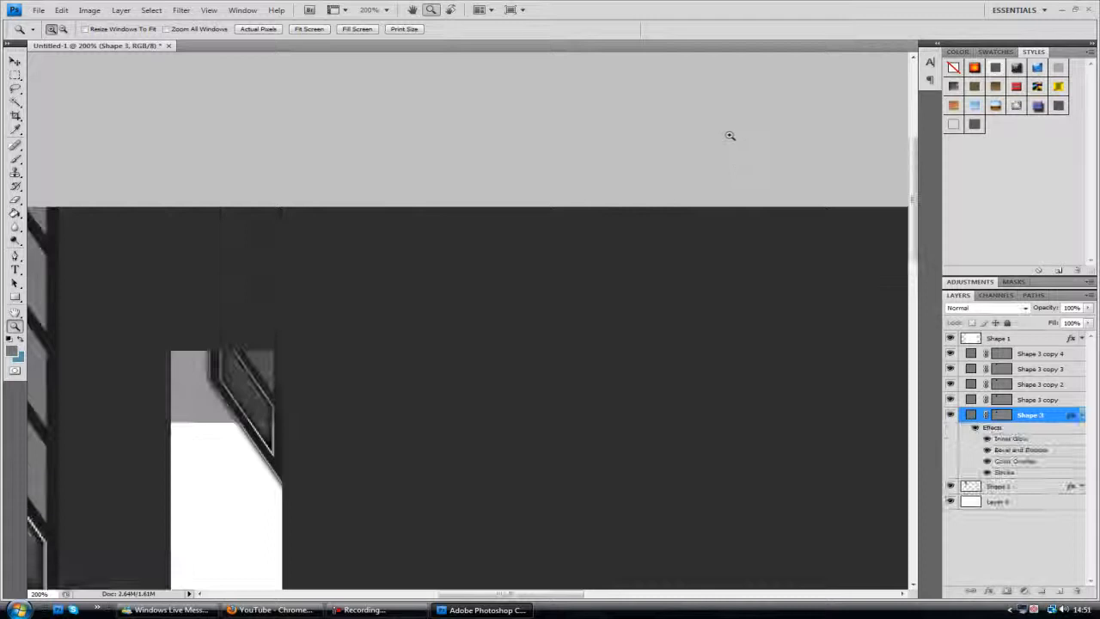
{"action": "right_click", "coordinate": [305, 250]}
{"action": "left_click", "coordinate": [307, 279]}
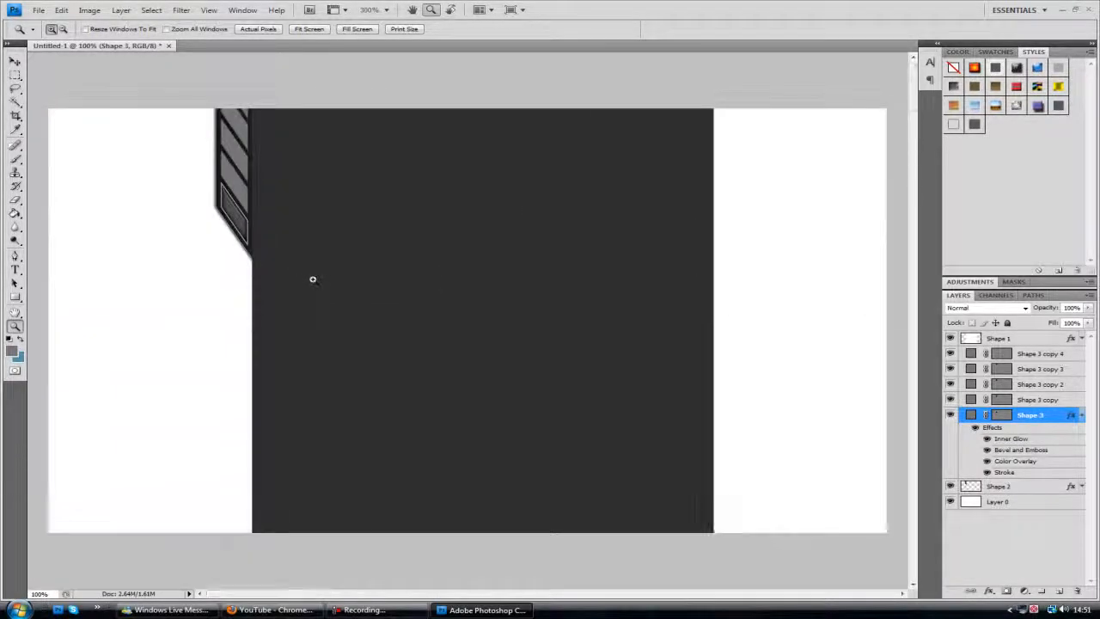
Copy the layer style of Shape 3 and paste it onto the Shape 3 copy layer.
{"action": "left_click", "coordinate": [1080, 415]}
{"action": "right_click", "coordinate": [1058, 418]}
{"action": "left_click", "coordinate": [958, 336]}
{"action": "right_click", "coordinate": [1002, 399]}
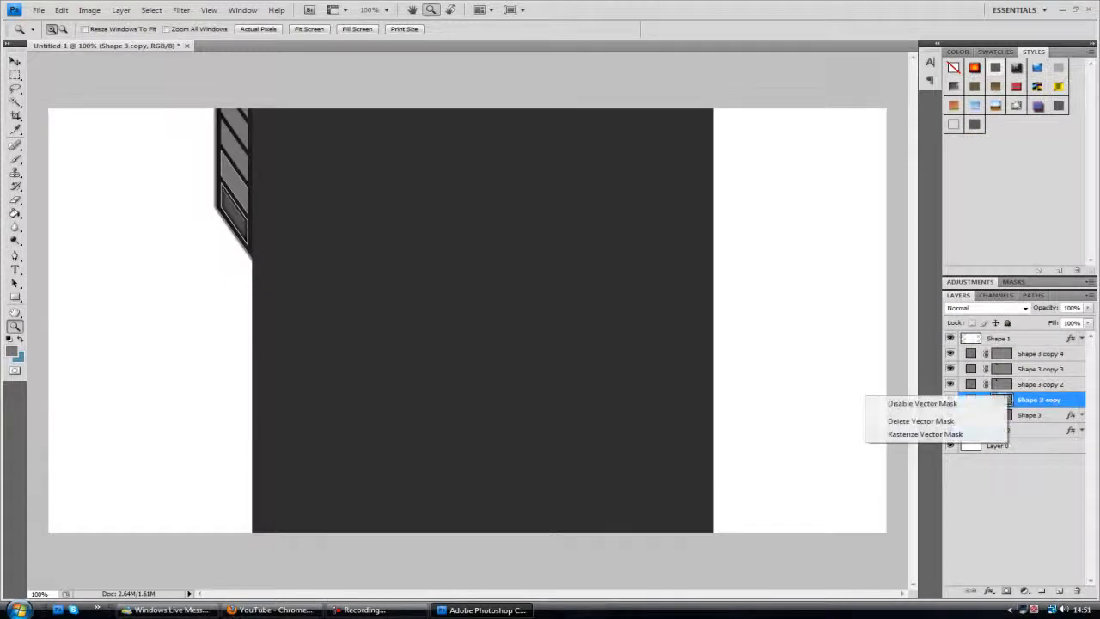
{"action": "right_click", "coordinate": [1066, 402]}
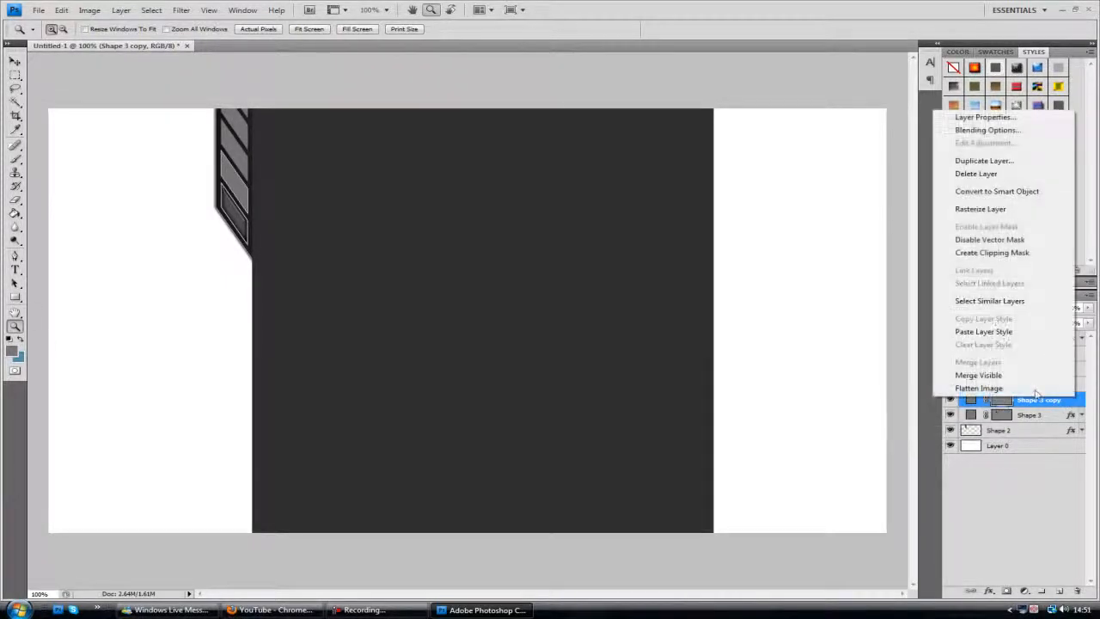
{"action": "left_click", "coordinate": [971, 342]}
Paste the copied layer style onto the Shape 3 copy 2, Shape 3 copy 3 and Shape 3 copy 4 layers.
{"action": "right_click", "coordinate": [1044, 386]}
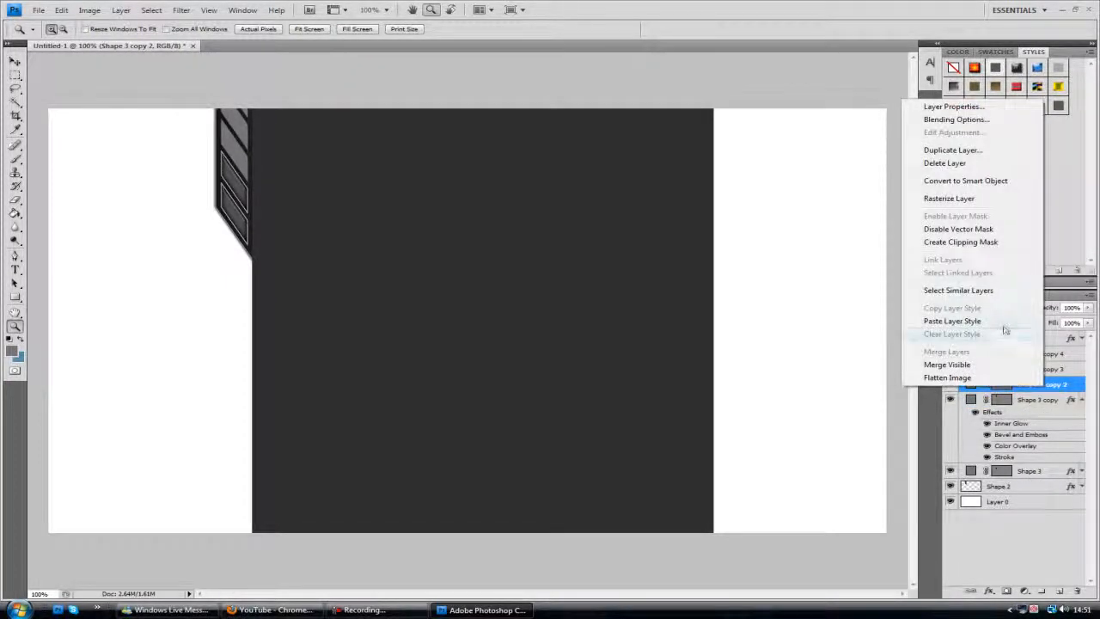
{"action": "left_click", "coordinate": [962, 322]}
{"action": "left_click", "coordinate": [1035, 369]}
{"action": "right_click", "coordinate": [1035, 371]}
{"action": "left_click", "coordinate": [971, 302]}
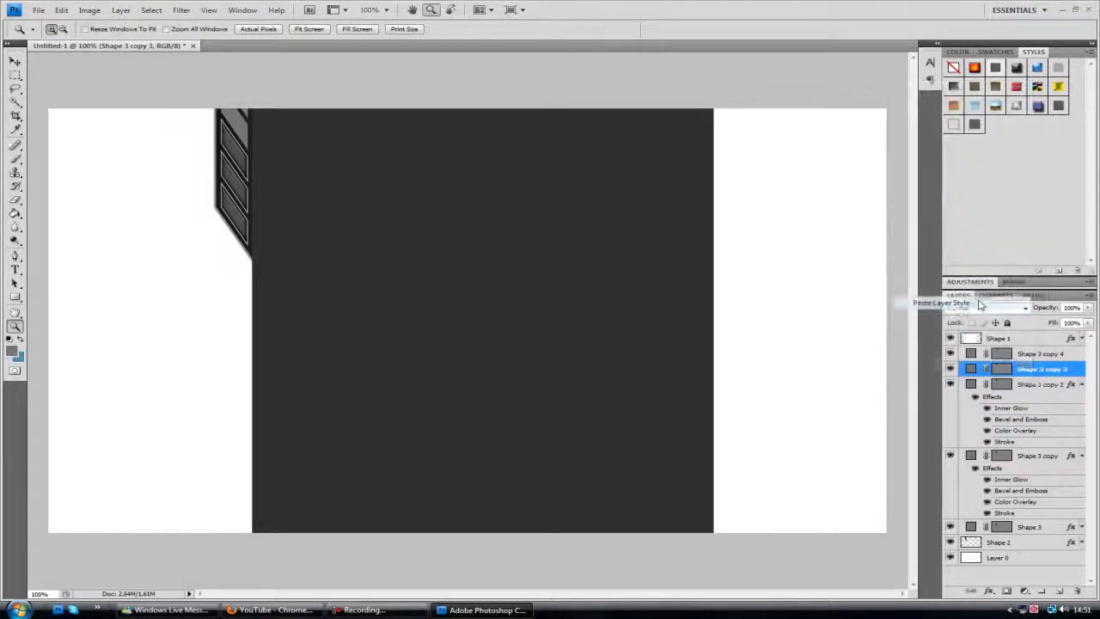
{"action": "left_click", "coordinate": [1040, 353]}
{"action": "right_click", "coordinate": [1042, 353]}
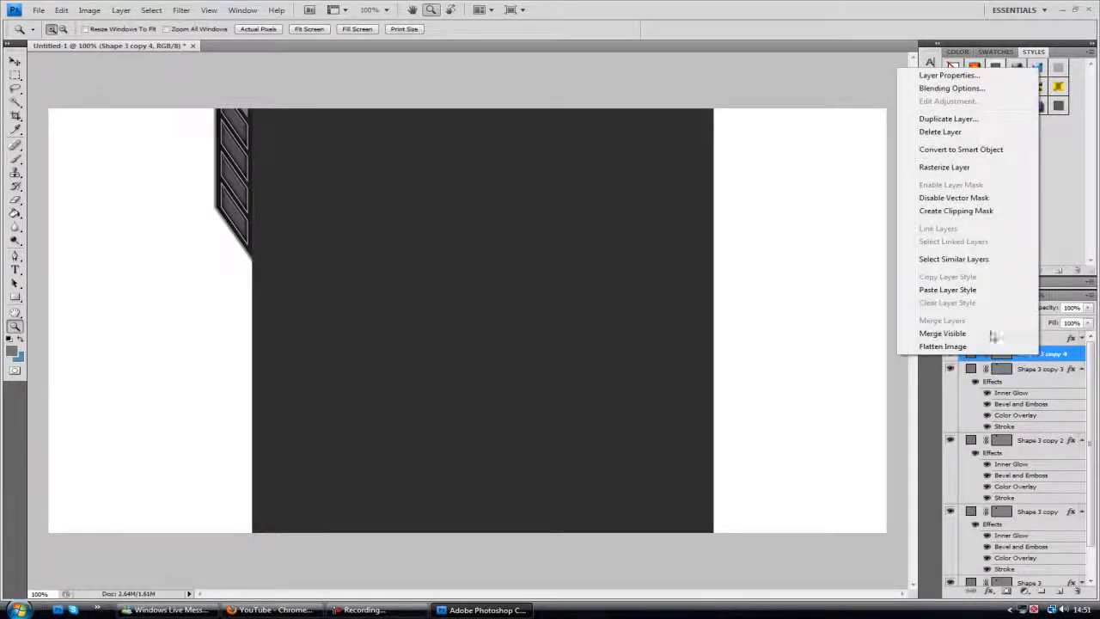
{"action": "left_click", "coordinate": [967, 287]}
Collapse the effects lists of the four Shape 3 copy layers.
{"action": "left_click", "coordinate": [1081, 353]}
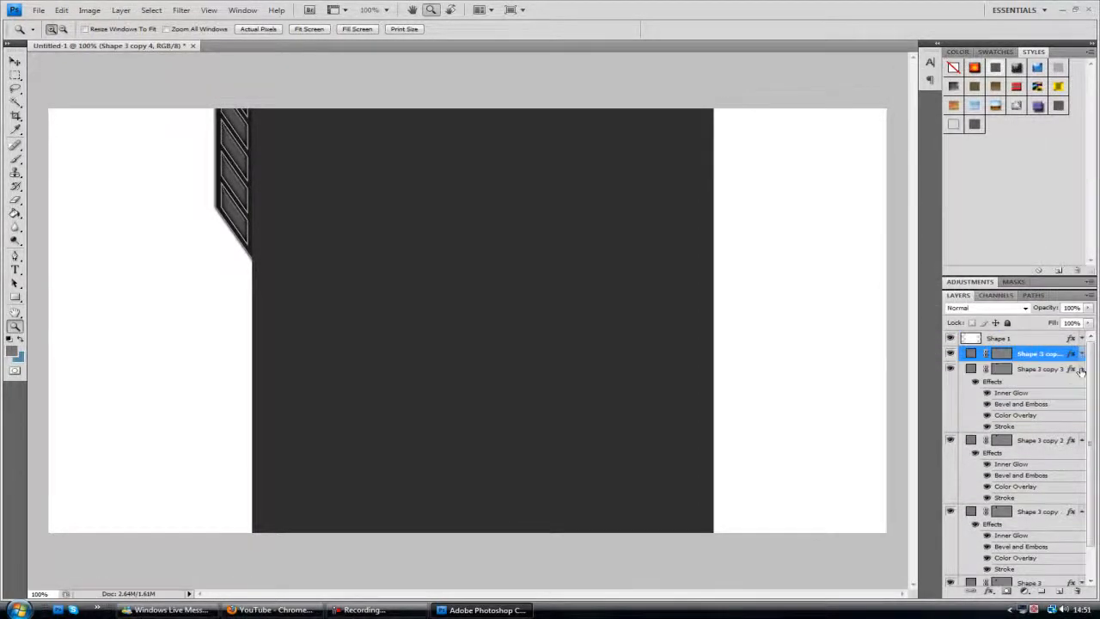
{"action": "left_click", "coordinate": [1081, 368]}
{"action": "left_click", "coordinate": [1081, 384]}
{"action": "left_click", "coordinate": [1081, 399]}
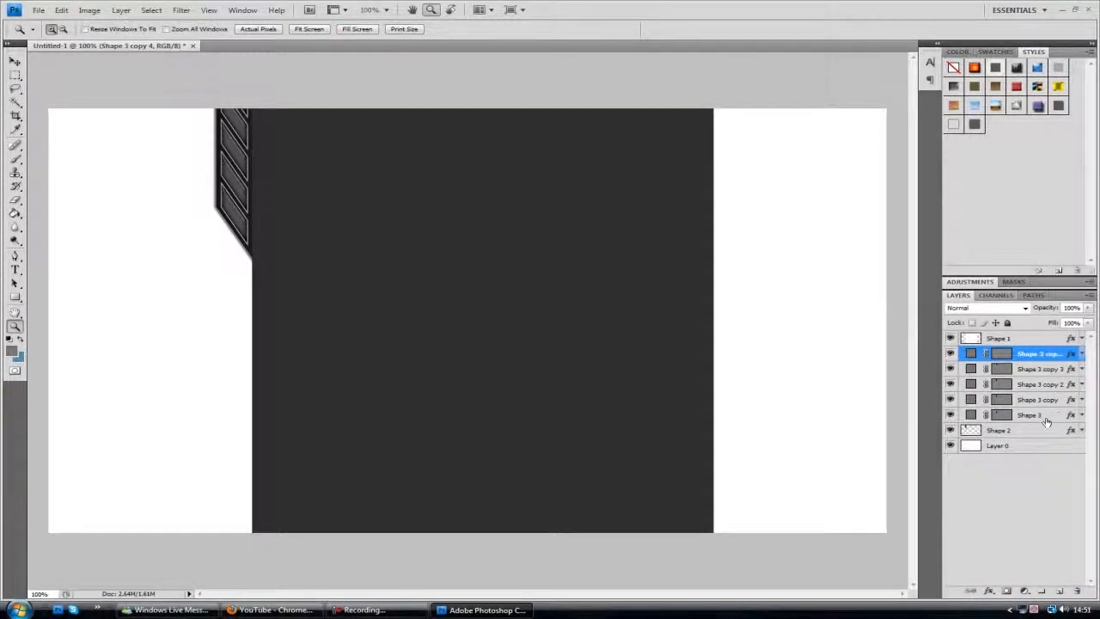
Change the stroke colour in Shape 3's layer style to grey #9b9b9b.
{"action": "double_click", "coordinate": [1041, 353]}
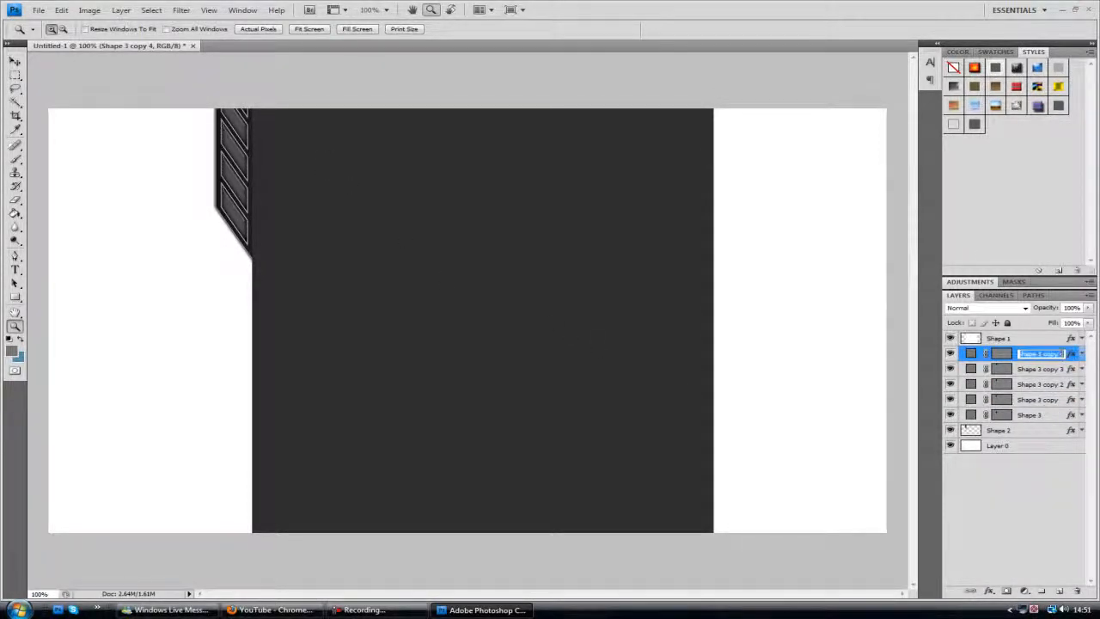
{"action": "left_click", "coordinate": [1054, 416]}
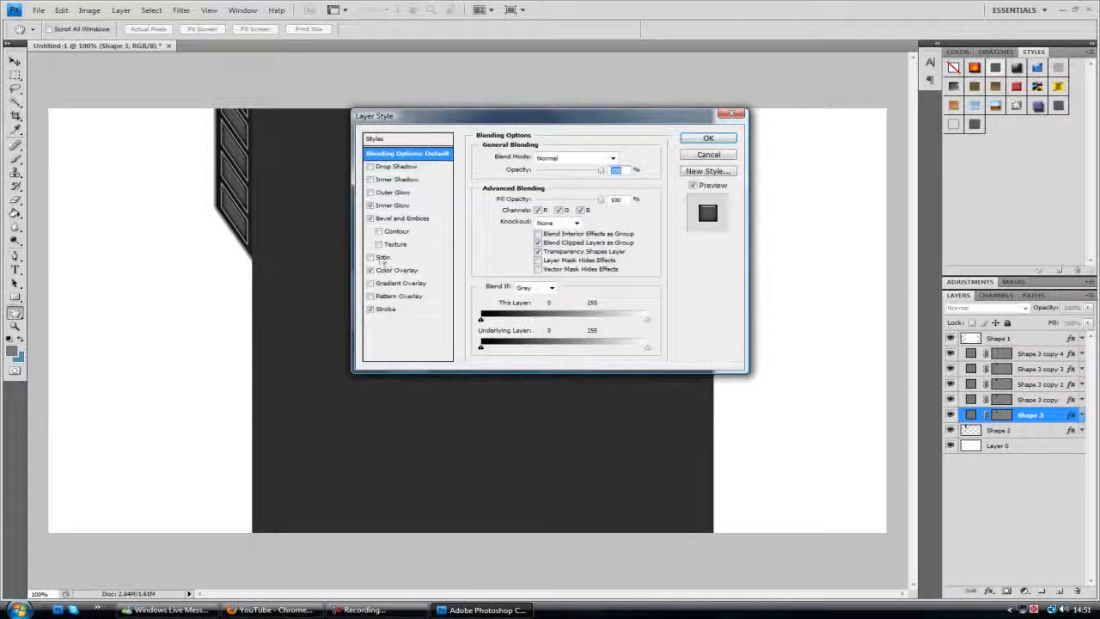
{"action": "left_click", "coordinate": [395, 270]}
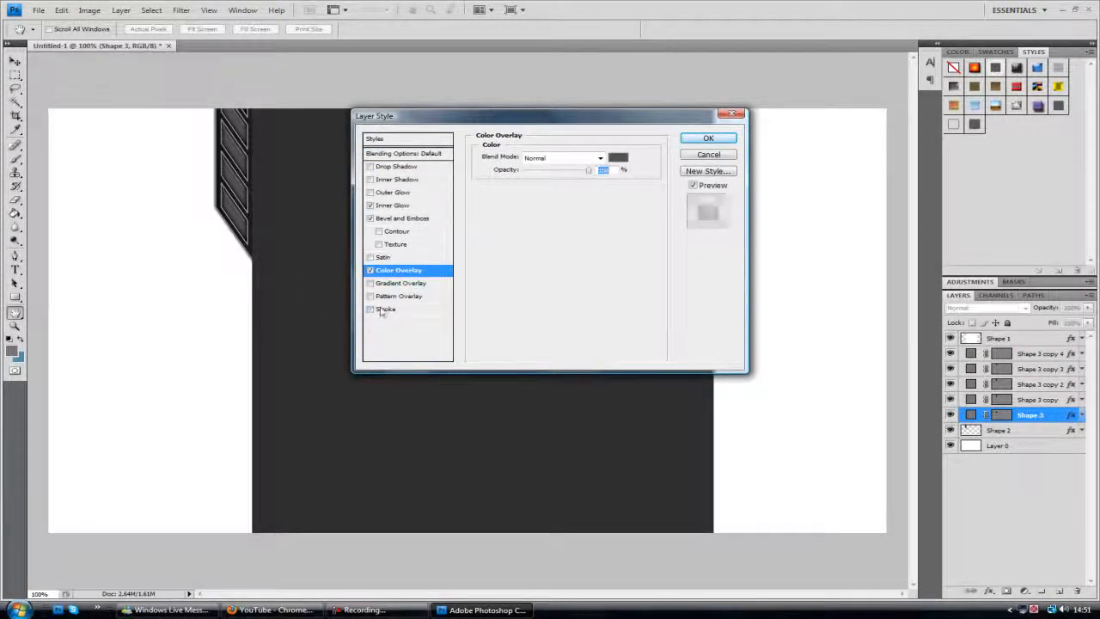
{"action": "left_click", "coordinate": [386, 310]}
{"action": "left_click", "coordinate": [507, 232]}
{"action": "mouse_move", "coordinate": [424, 117]}
{"action": "left_mouse_down"}
{"action": "mouse_move", "coordinate": [418, 146]}
{"action": "mouse_move", "coordinate": [389, 162]}
{"action": "mouse_move", "coordinate": [416, 156]}
{"action": "mouse_move", "coordinate": [385, 172]}
{"action": "left_mouse_up"}
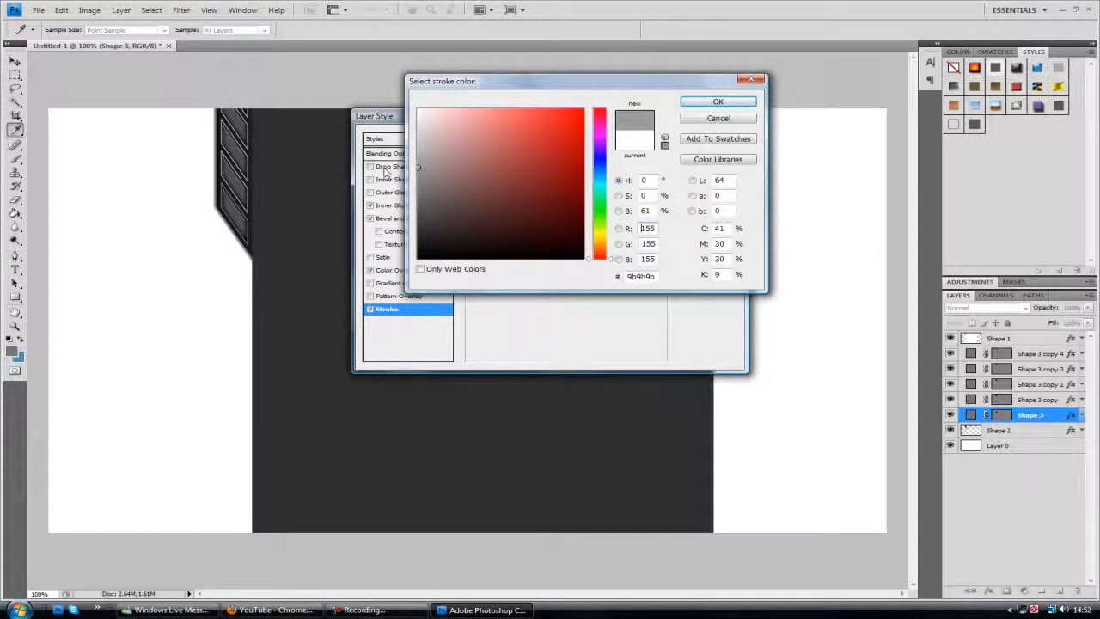
{"action": "left_click", "coordinate": [713, 103]}
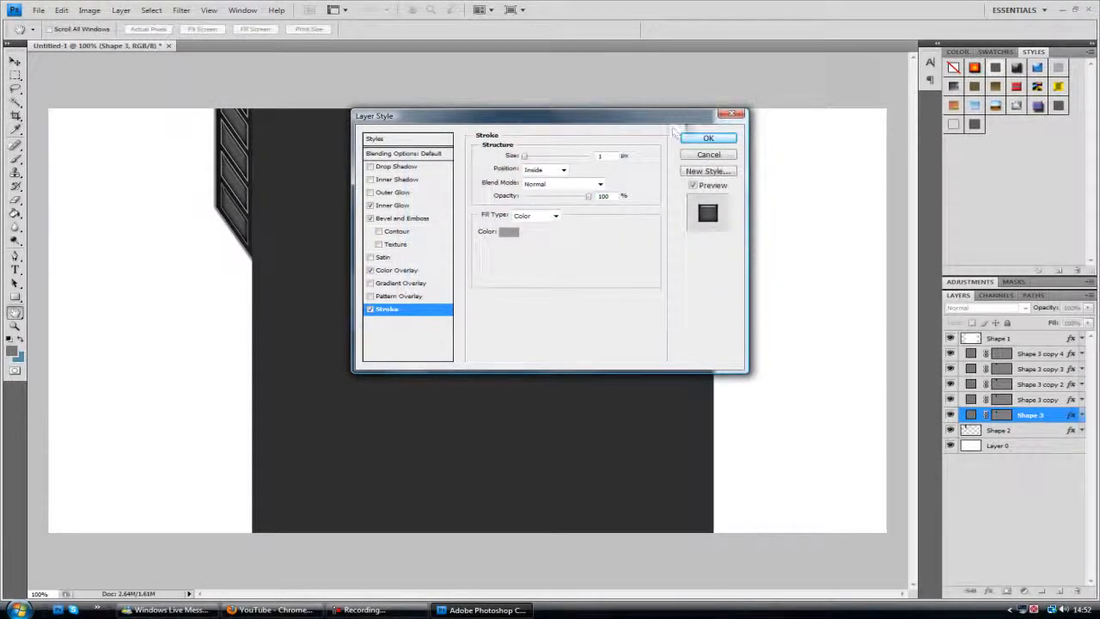
{"action": "left_click", "coordinate": [710, 138]}
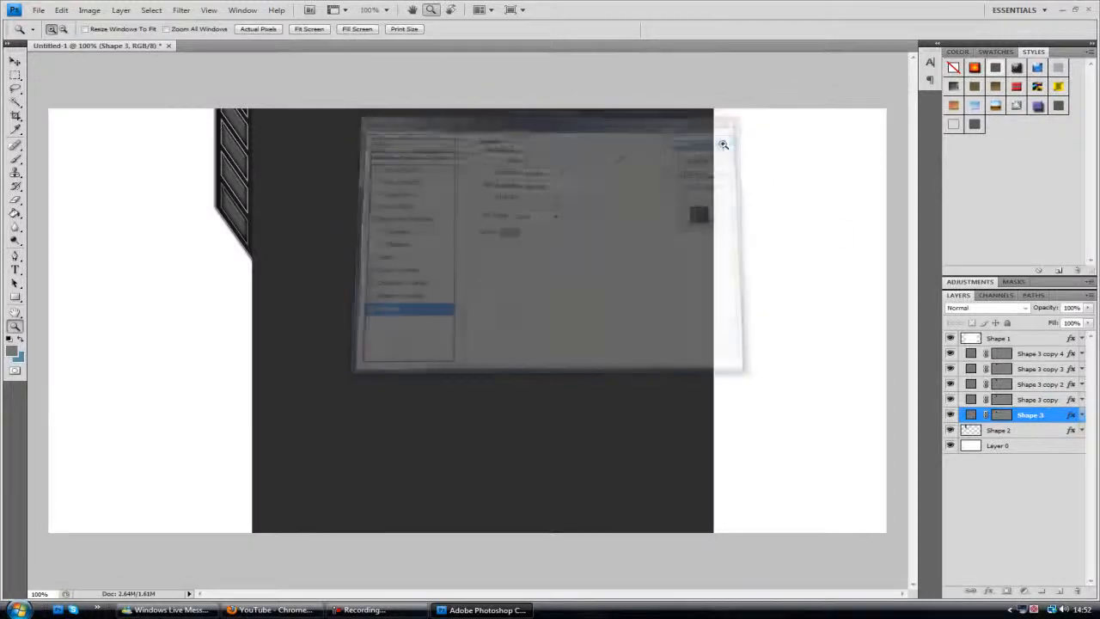
Try to transfer the updated layer style from Shape 3 to the Shape 3 copy layer.
{"action": "right_click", "coordinate": [1049, 416]}
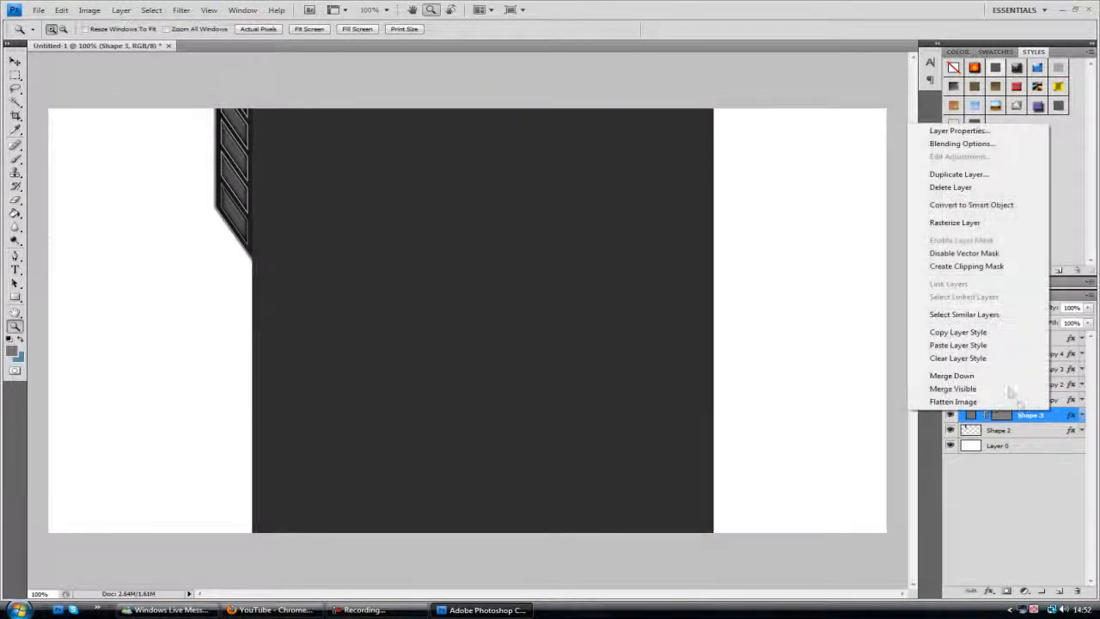
{"action": "left_click", "coordinate": [974, 337]}
{"action": "right_click", "coordinate": [1021, 403]}
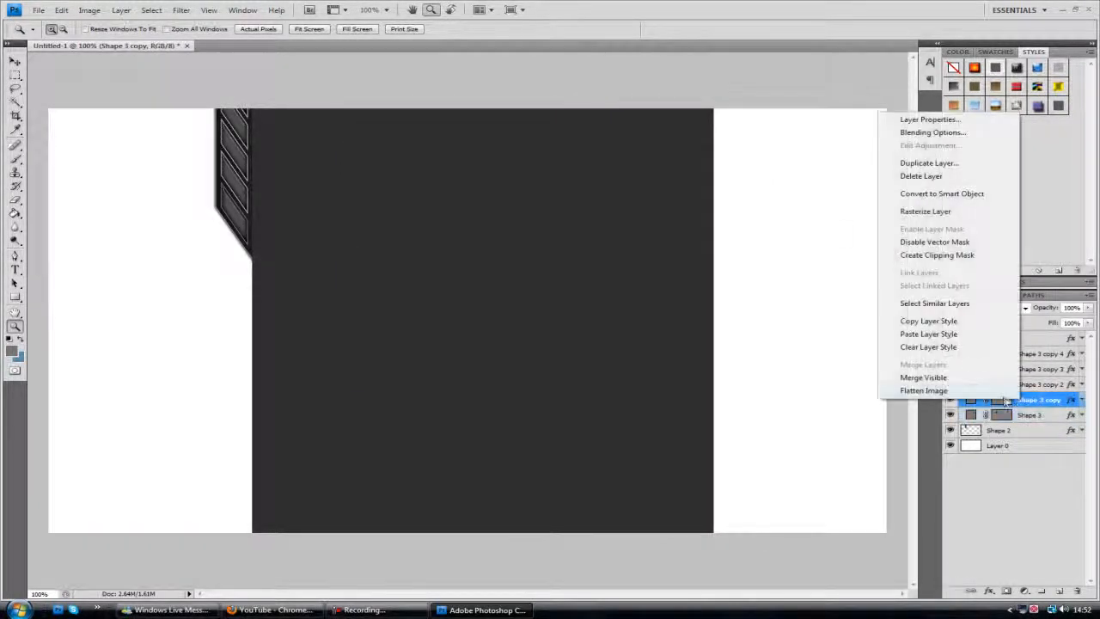
{"action": "left_click", "coordinate": [945, 332]}
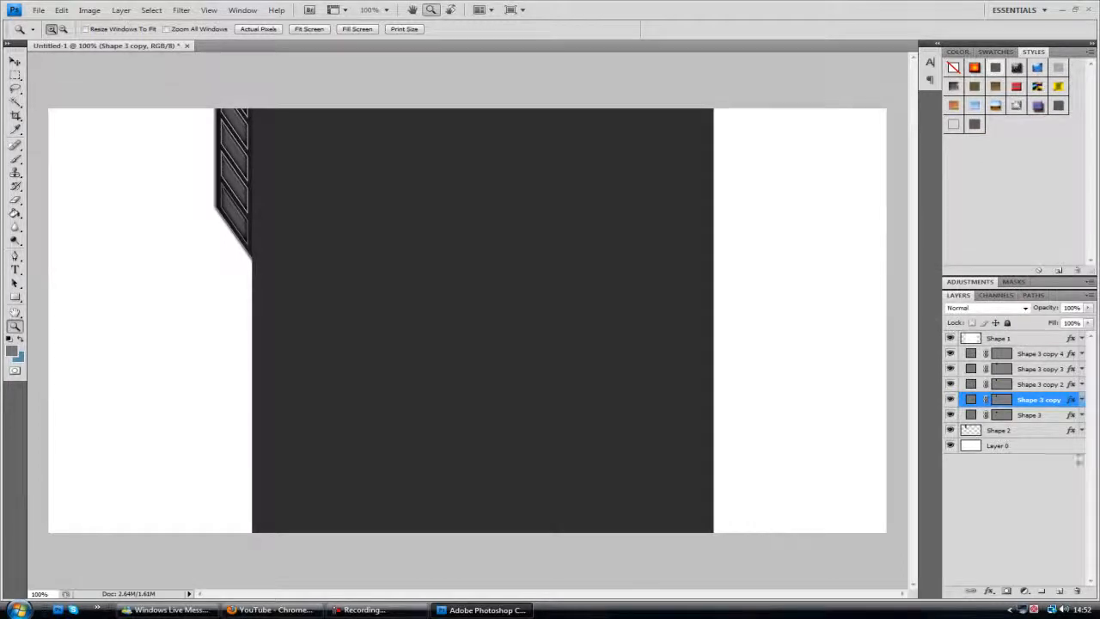
{"action": "right_click", "coordinate": [1049, 417]}
{"action": "left_click", "coordinate": [958, 350]}
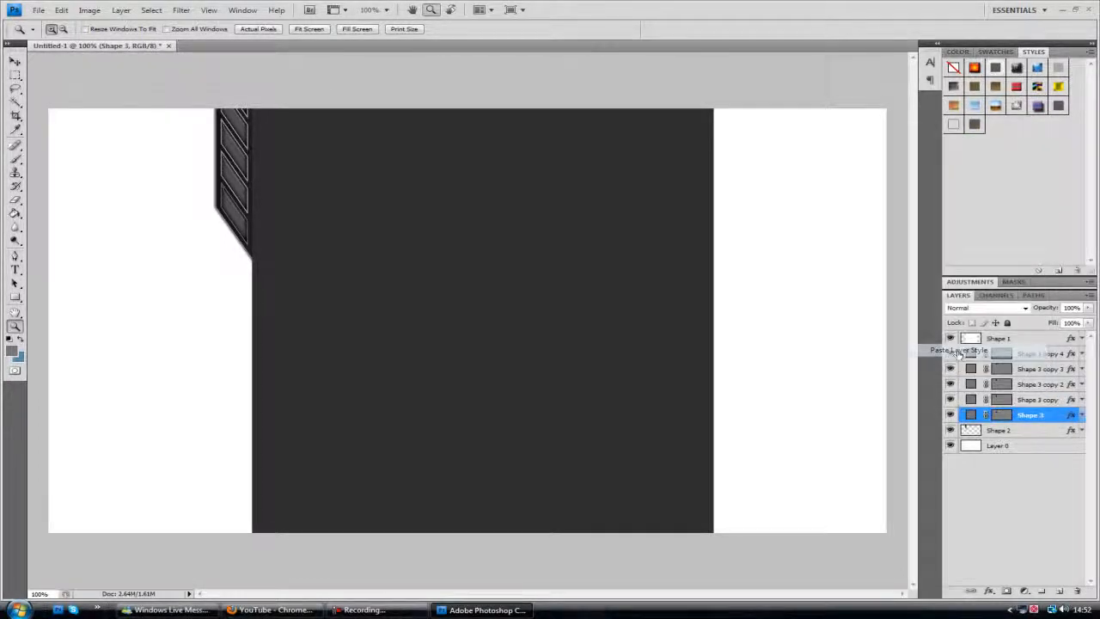
{"action": "right_click", "coordinate": [1032, 417]}
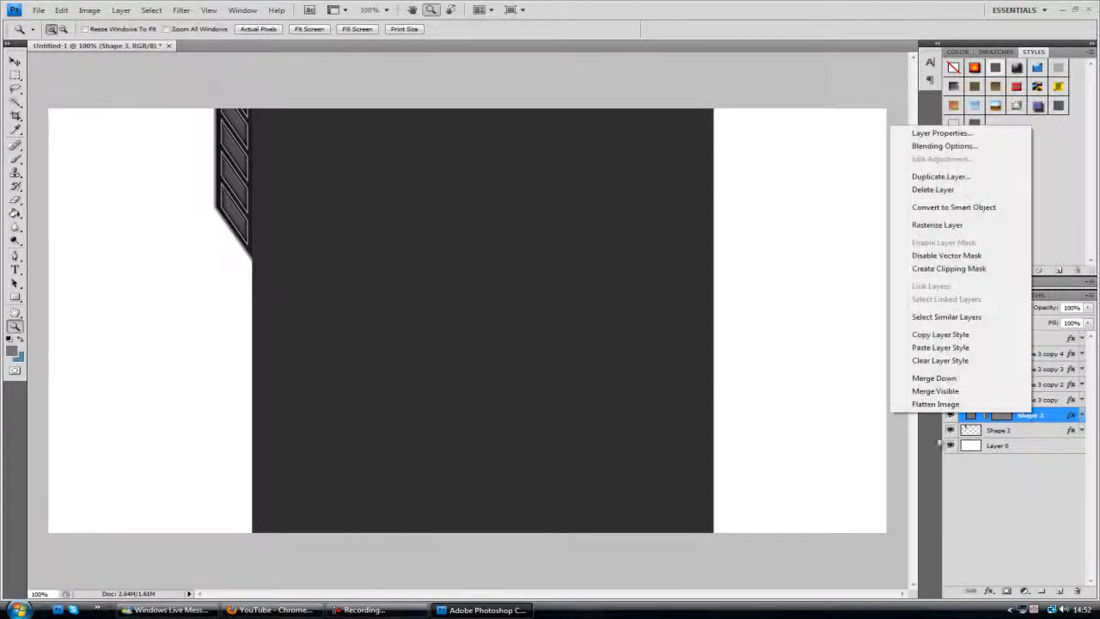
{"action": "left_click", "coordinate": [998, 533]}
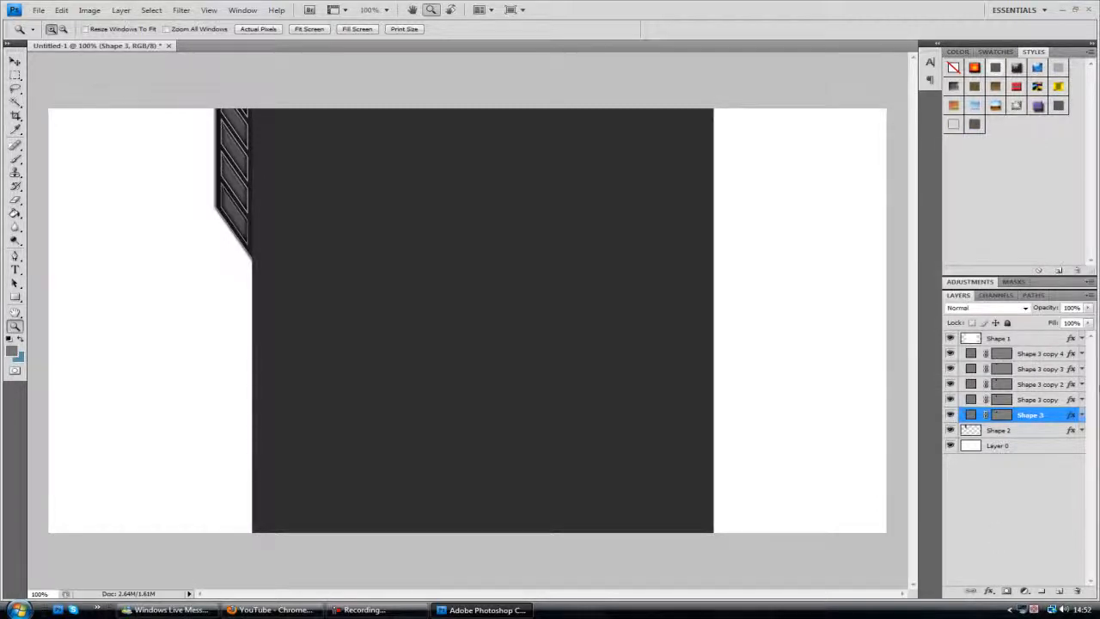
Copy the layer style of Shape 3 with its grey stroke and paste it onto the Shape 3 copy layer.
{"action": "right_click", "coordinate": [1052, 416]}
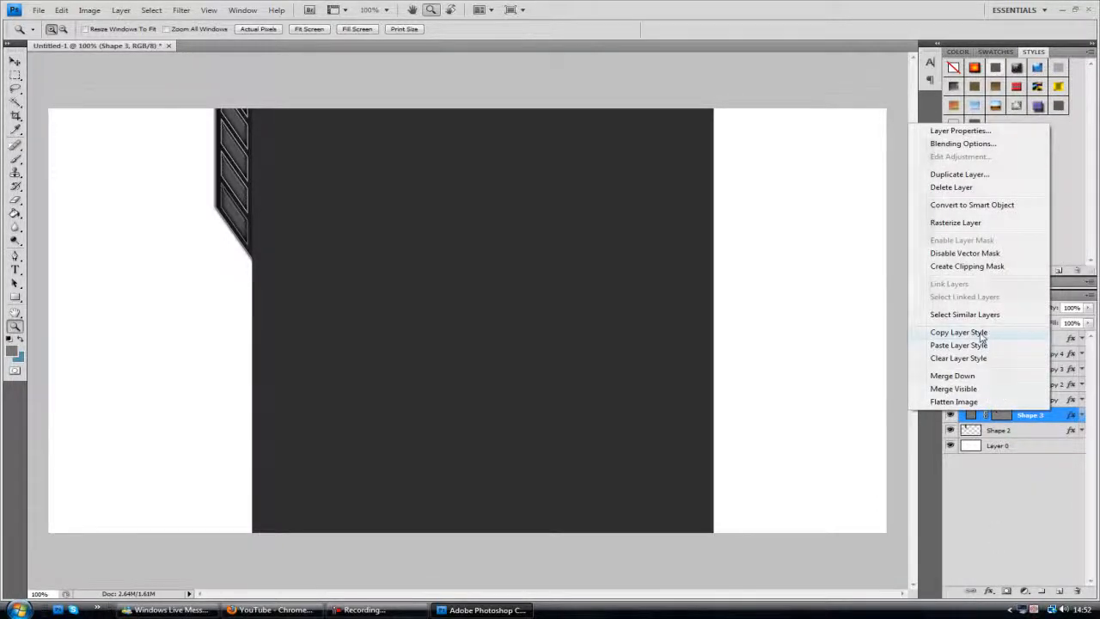
{"action": "left_click", "coordinate": [988, 334]}
{"action": "right_click", "coordinate": [1008, 397]}
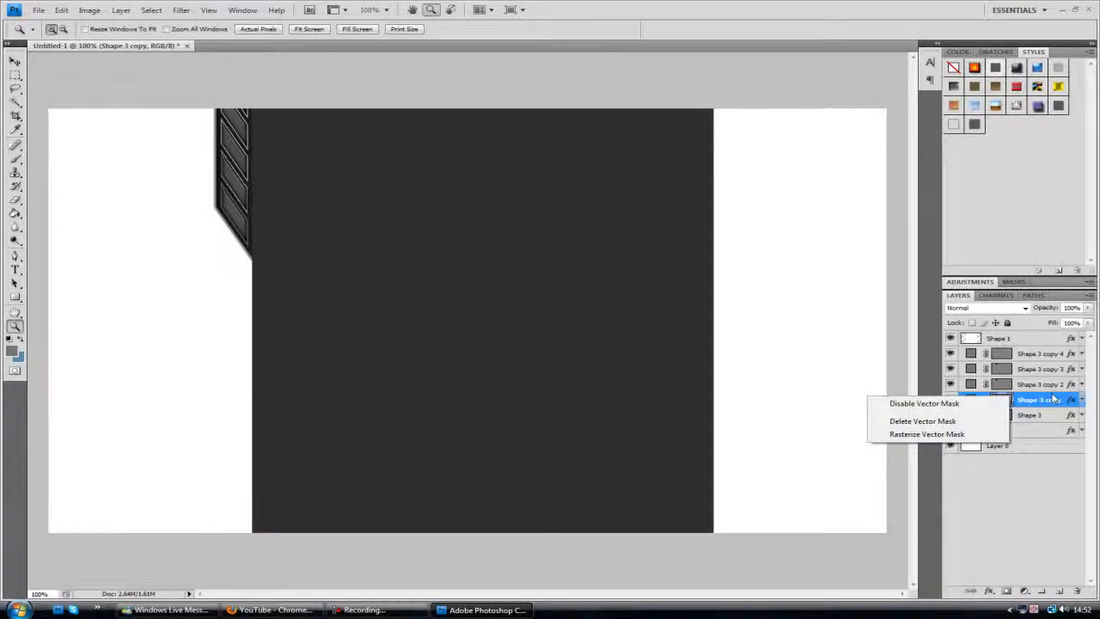
{"action": "right_click", "coordinate": [1027, 400]}
{"action": "left_click", "coordinate": [977, 334]}
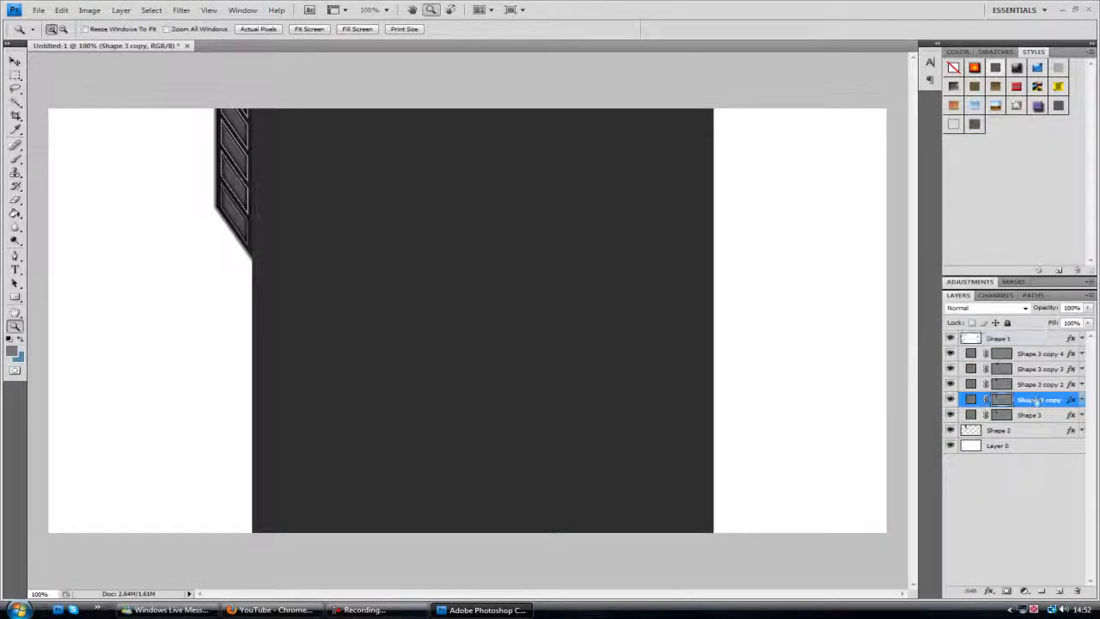
Paste the copied grey-stroke layer style onto the Shape 3 copy 2, Shape 3 copy 3 and Shape 3 copy 4 layers.
{"action": "right_click", "coordinate": [1032, 389]}
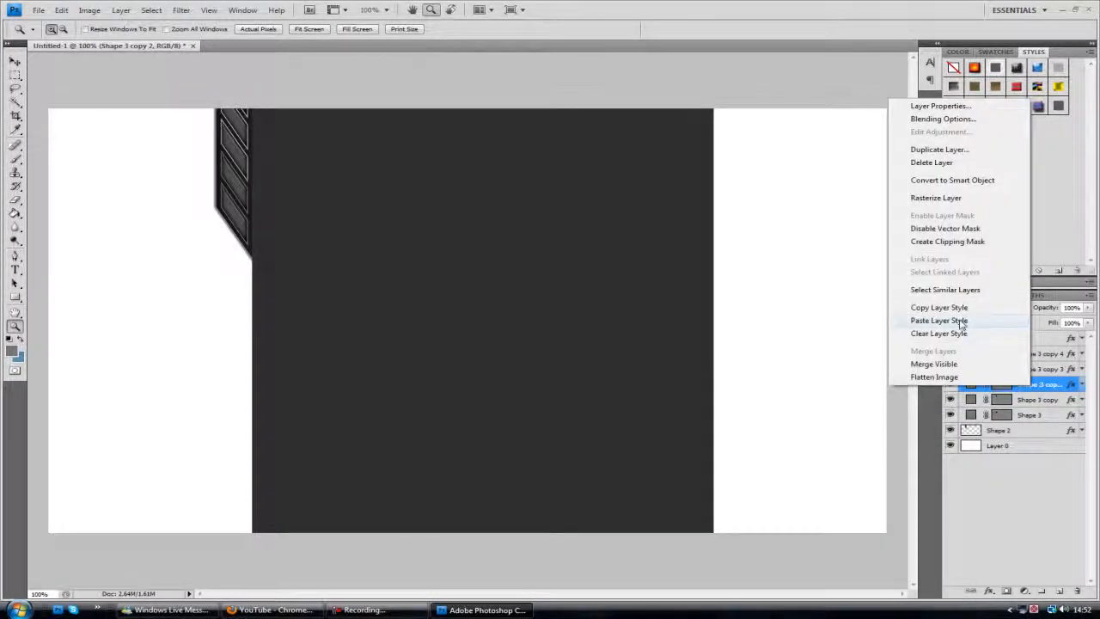
{"action": "left_click", "coordinate": [960, 319]}
{"action": "right_click", "coordinate": [1040, 369]}
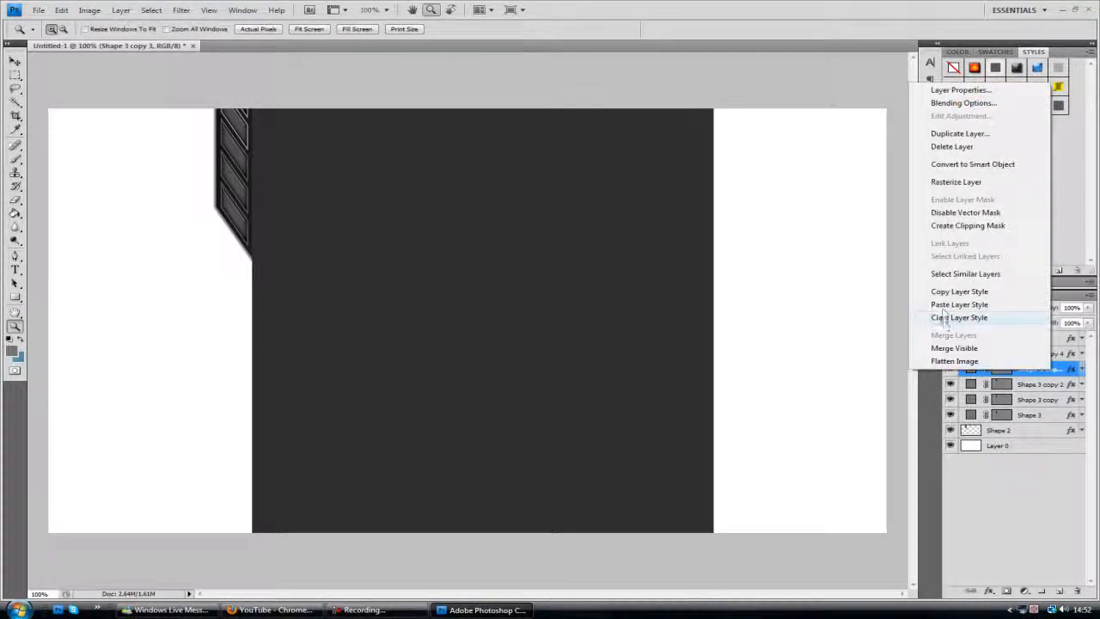
{"action": "left_click", "coordinate": [949, 316]}
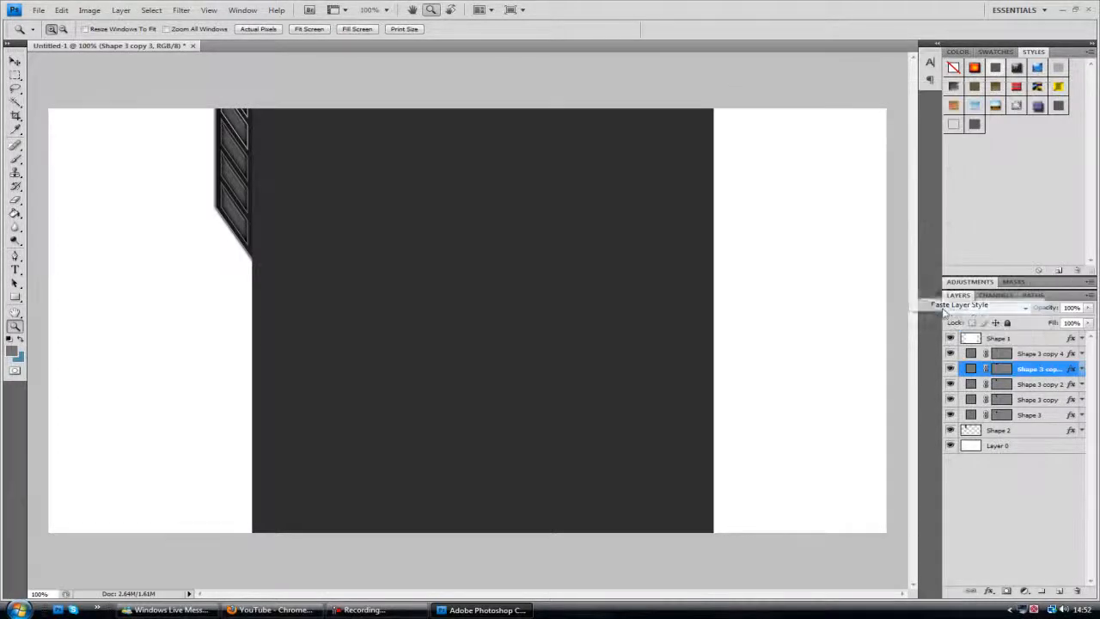
{"action": "right_click", "coordinate": [1041, 353]}
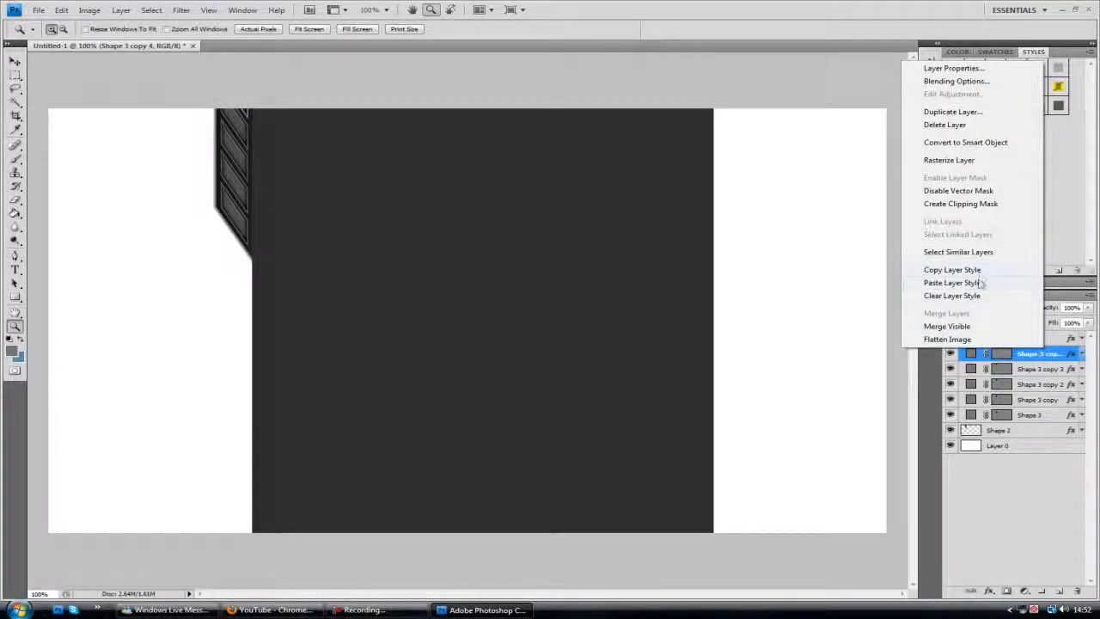
{"action": "left_click", "coordinate": [980, 282]}
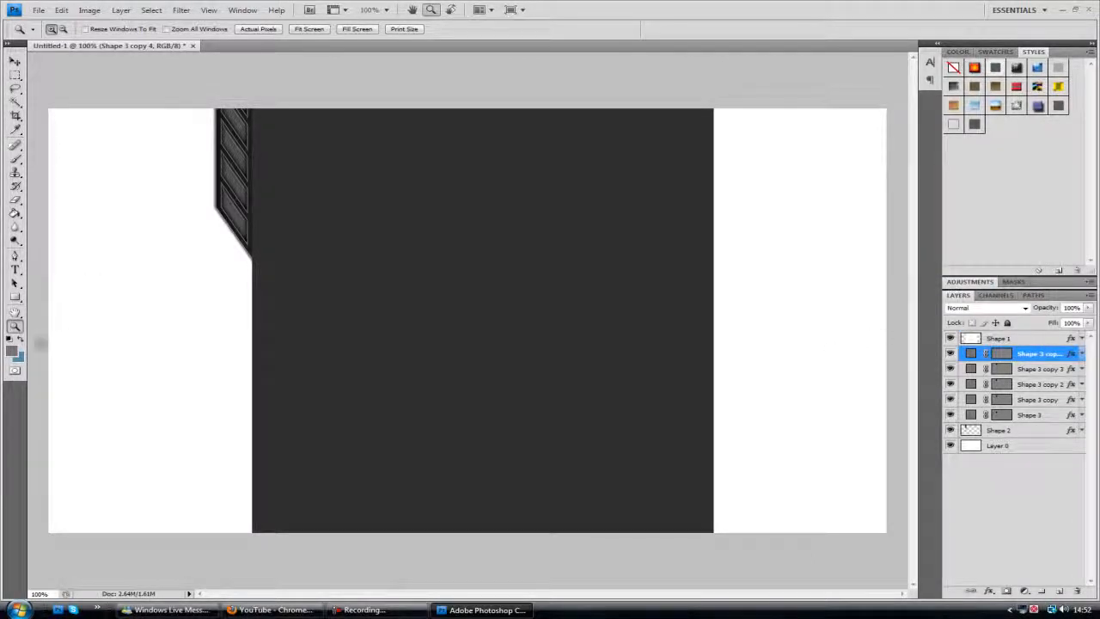